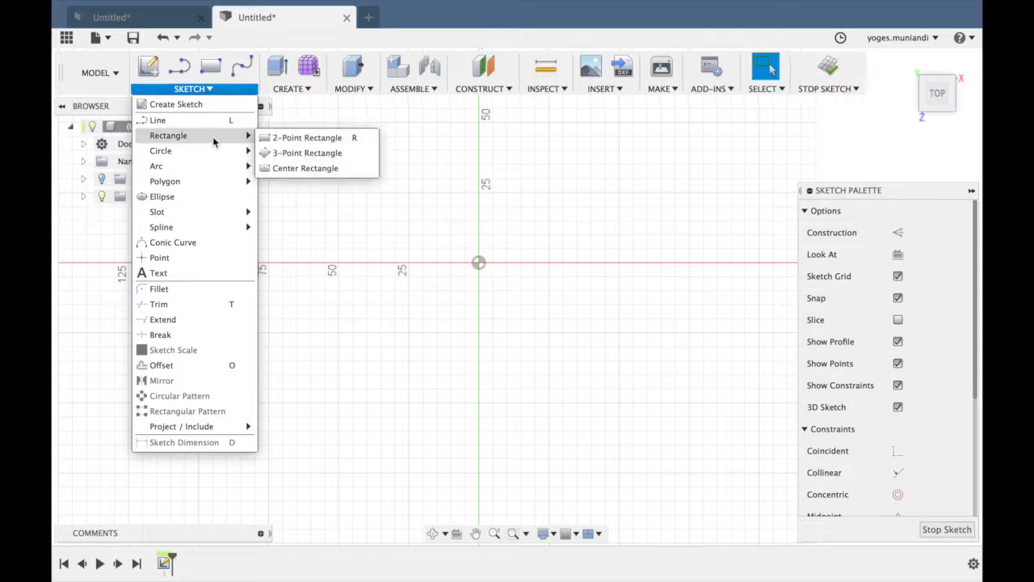
Draw a center rectangle from the origin, about 135 mm wide and 59 mm high.
click(285, 168)
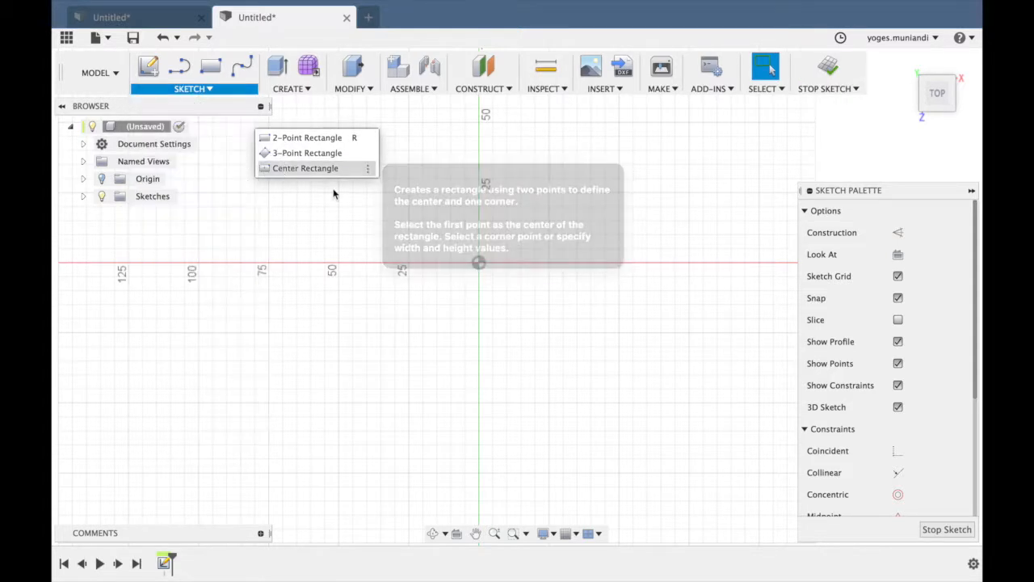
click(481, 263)
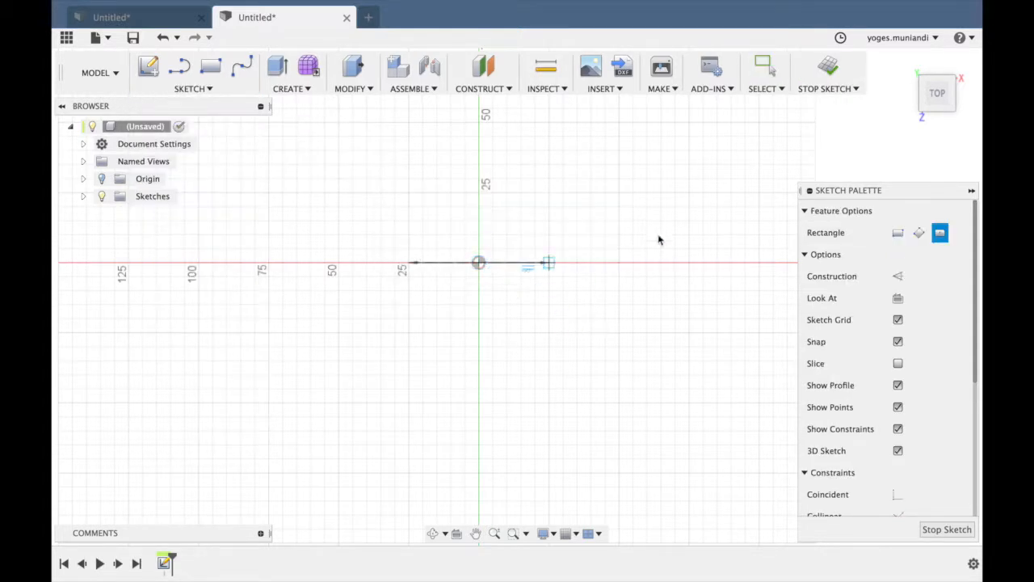
click(668, 181)
Dimension the rectangle to 150 mm wide and 70 mm high.
key(d)
click(638, 180)
click(633, 158)
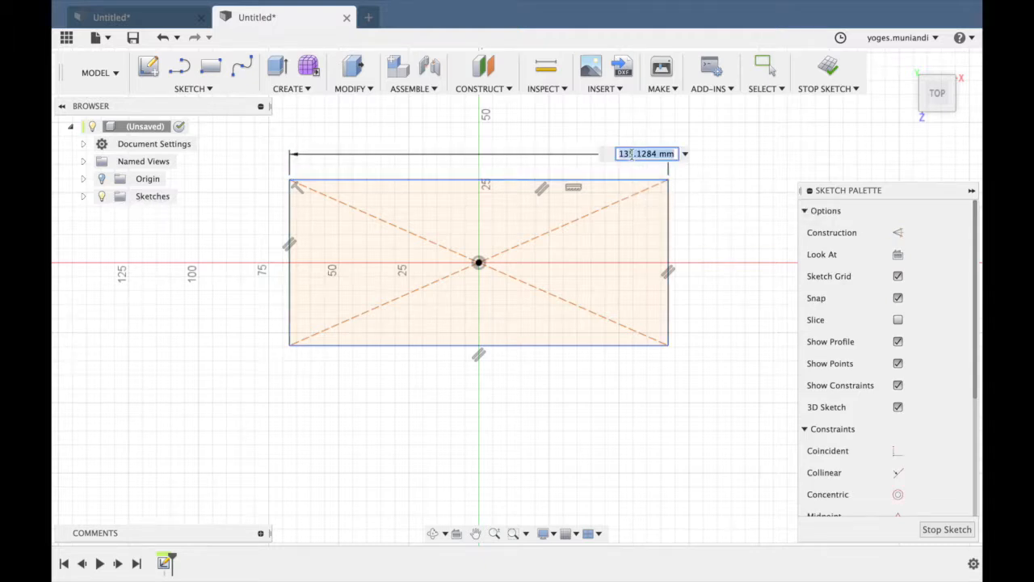
key(Return)
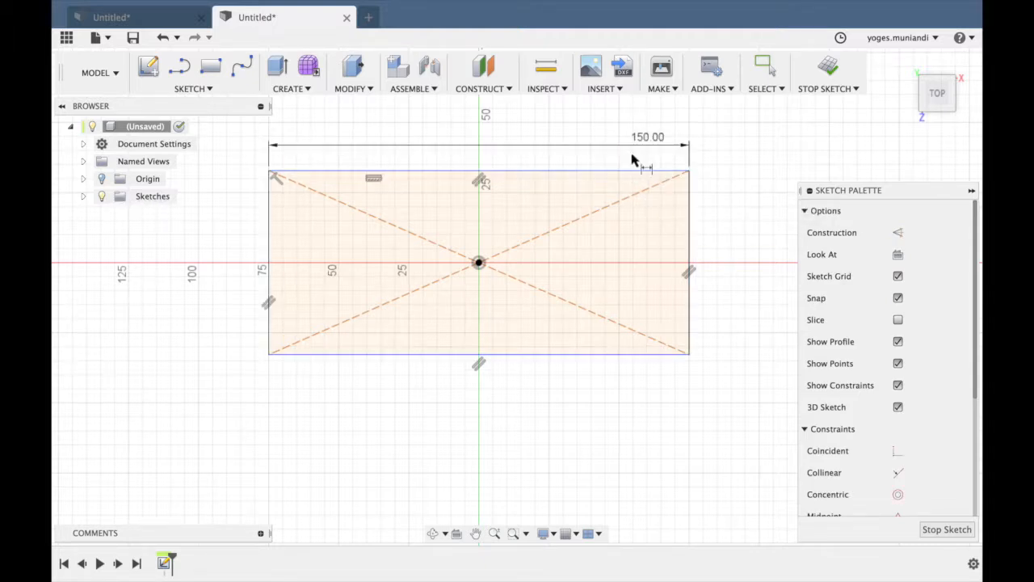
click(691, 220)
click(728, 238)
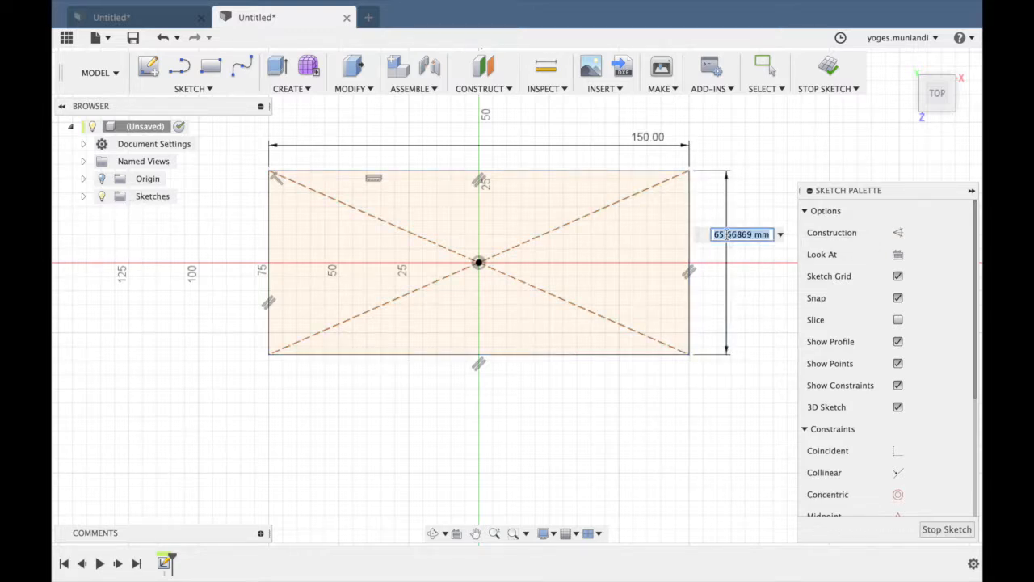
key(Return)
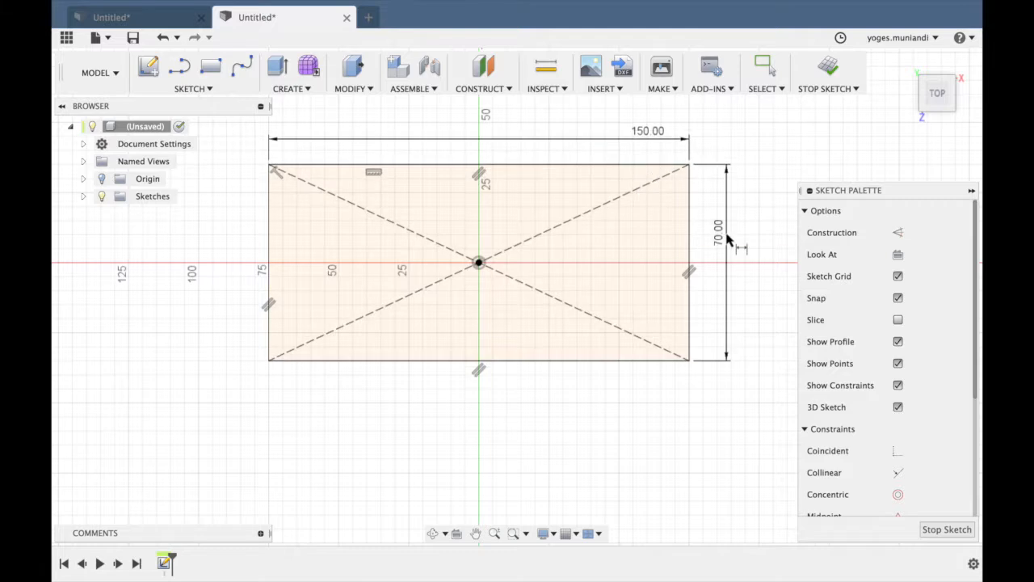
Extrude the rectangle profile 50 mm upward as a new body.
click(277, 89)
click(294, 136)
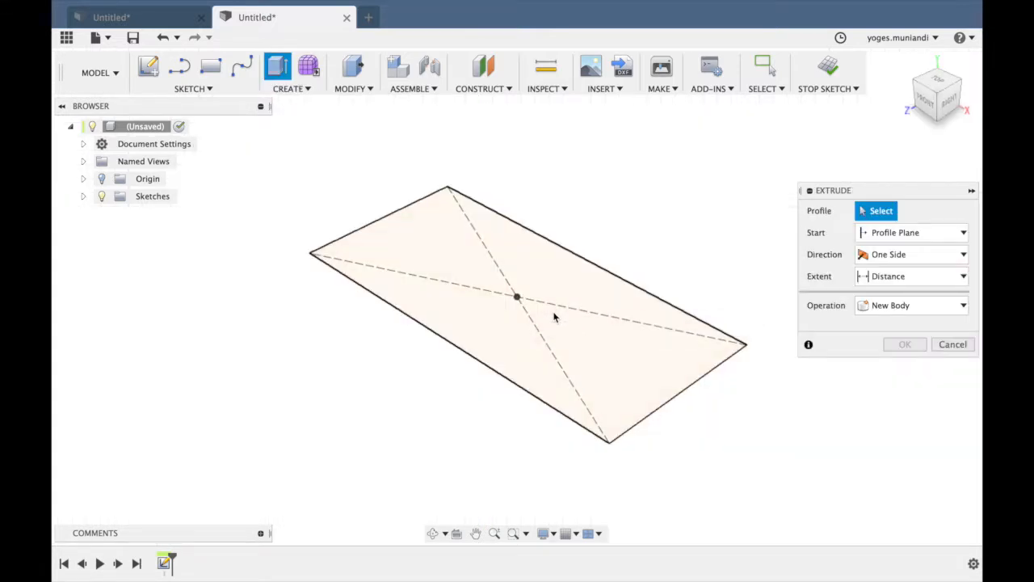
click(554, 313)
drag(518, 282, 517, 188)
click(872, 299)
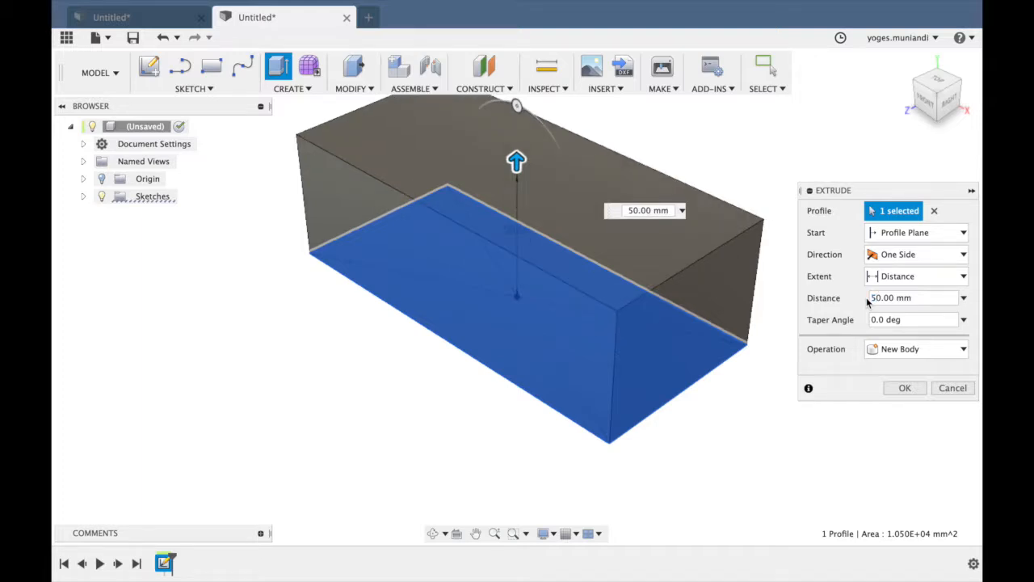
key(Return)
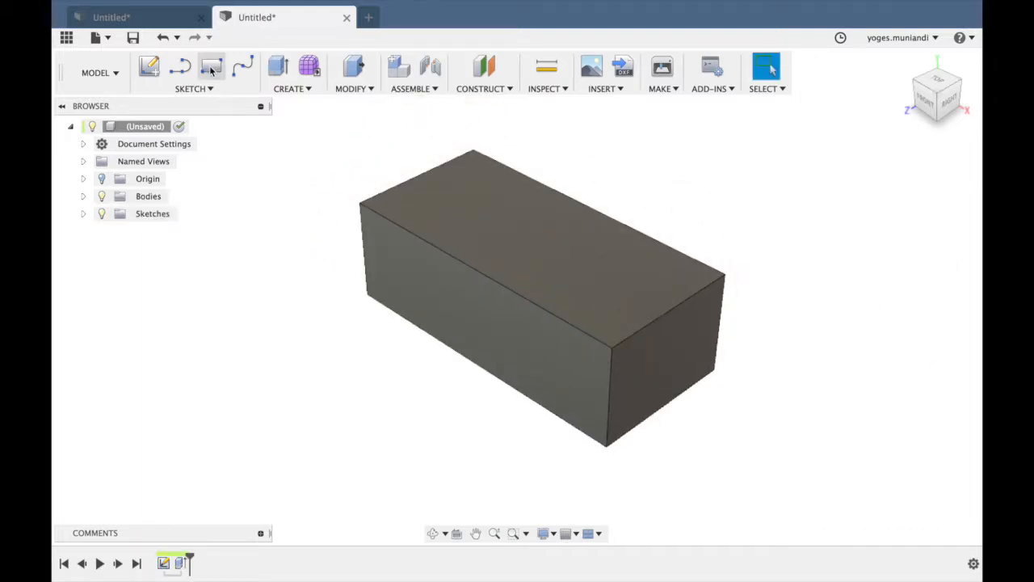
Start a sketch on the block's top face and draw a two-point rectangle about 21 by 18 mm near its lower-left corner.
click(151, 69)
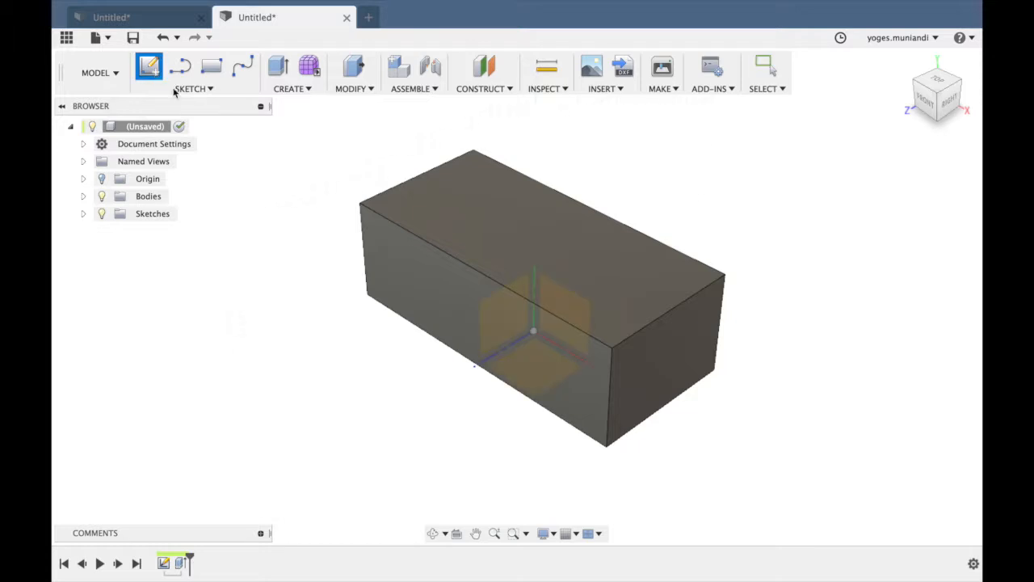
click(435, 204)
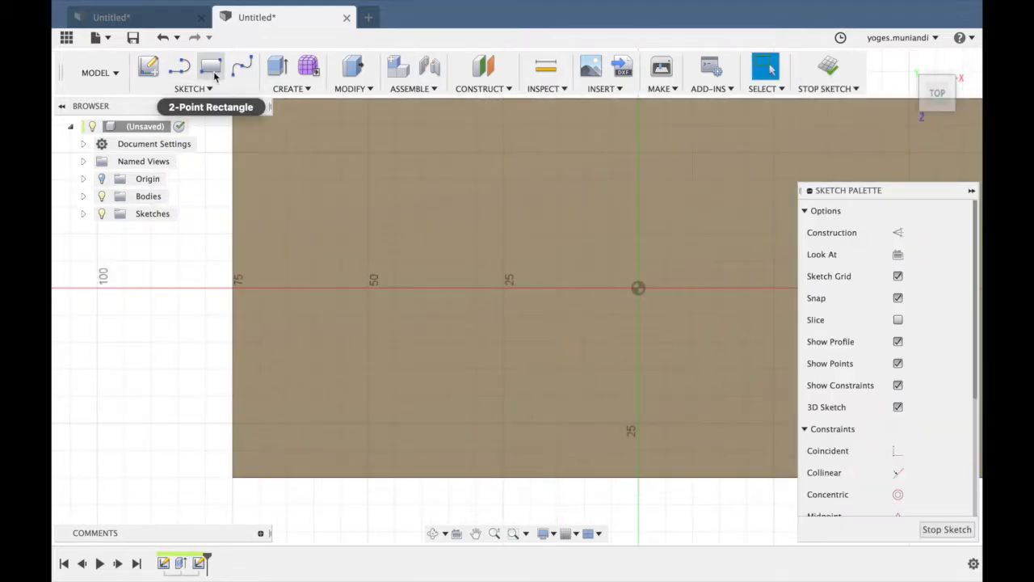
click(210, 66)
click(260, 450)
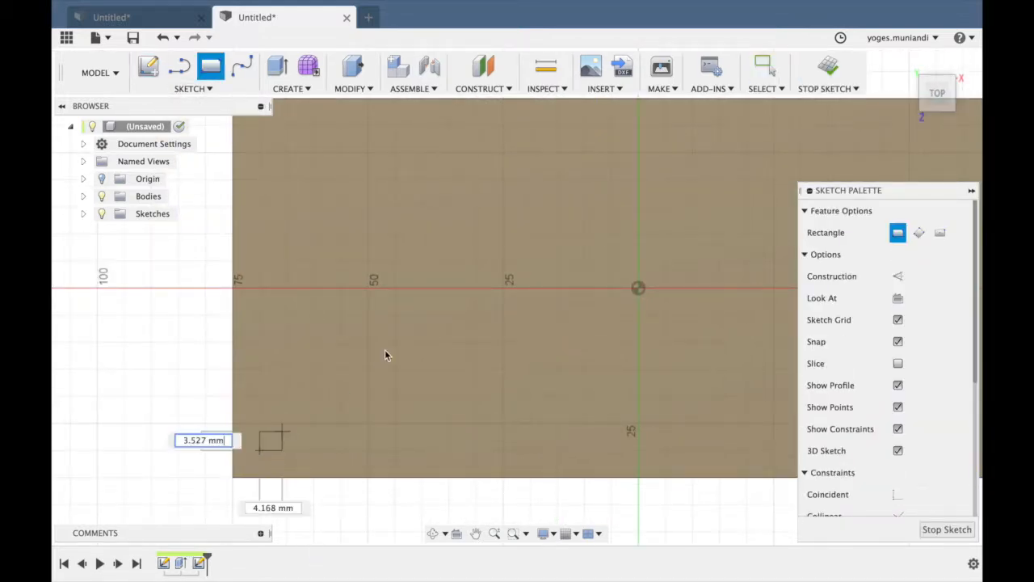
click(372, 352)
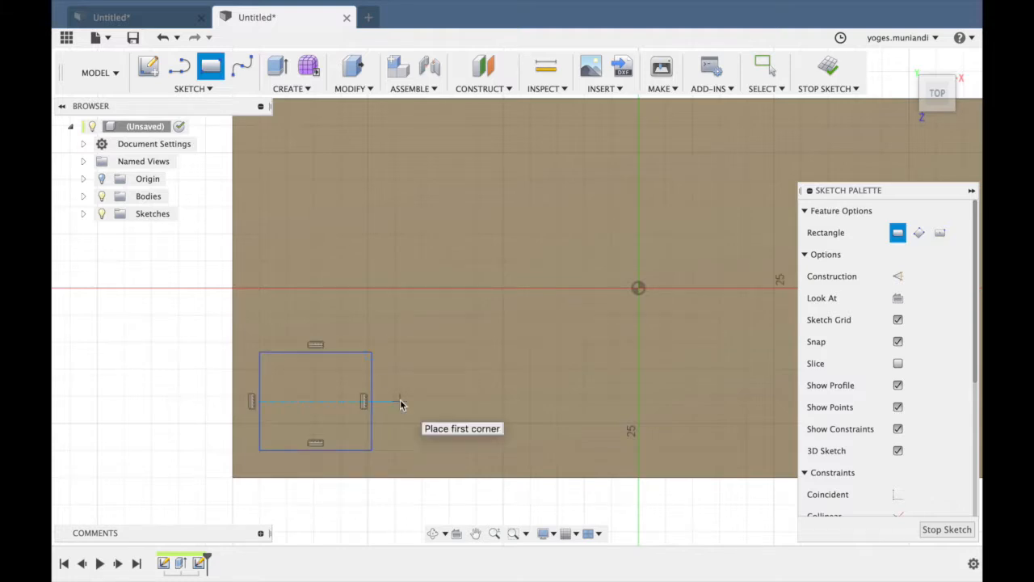
Dimension the small rectangle to 30 mm wide and 45 mm high.
key(d)
click(327, 352)
click(191, 322)
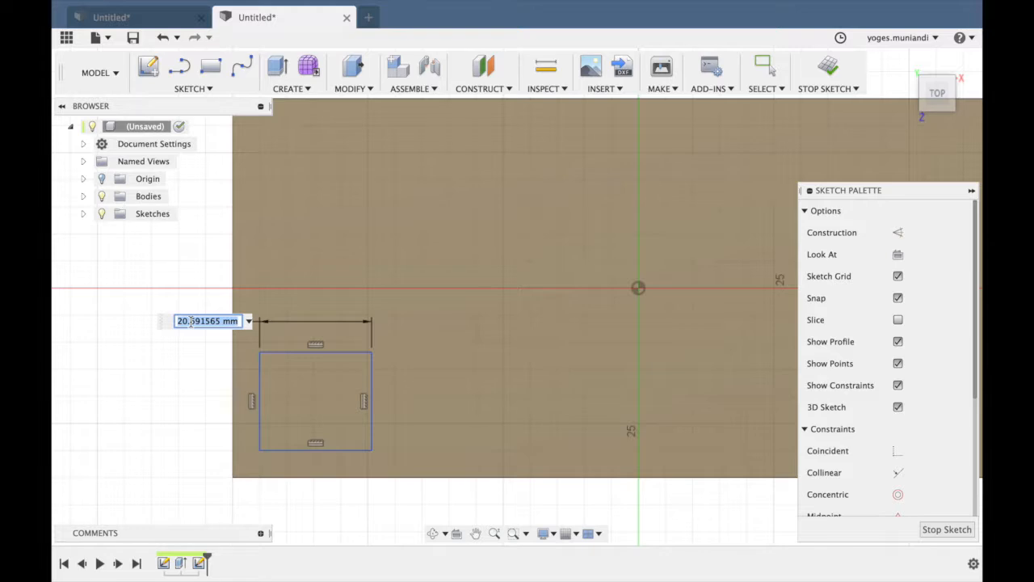
key(Return)
click(372, 378)
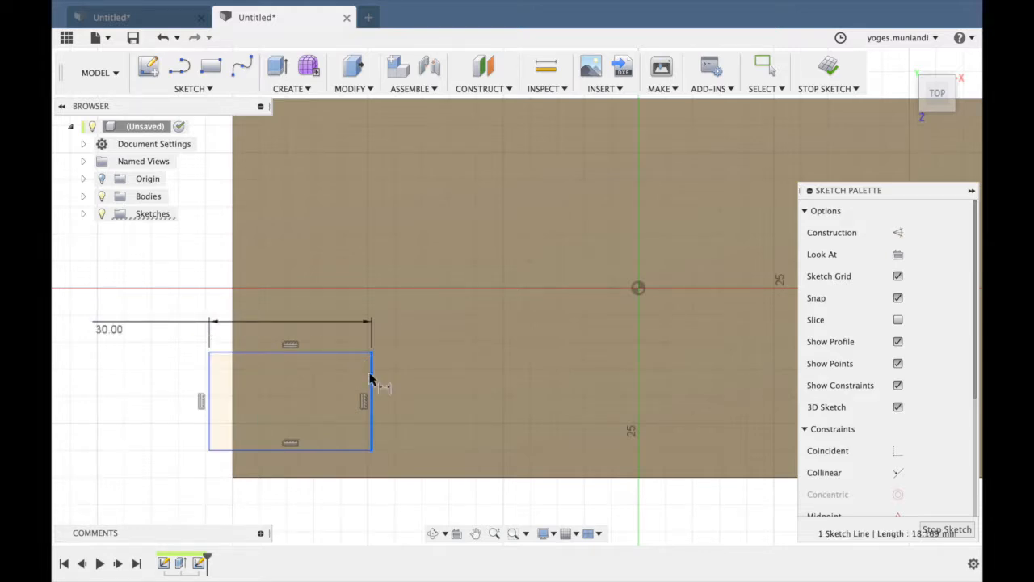
click(437, 379)
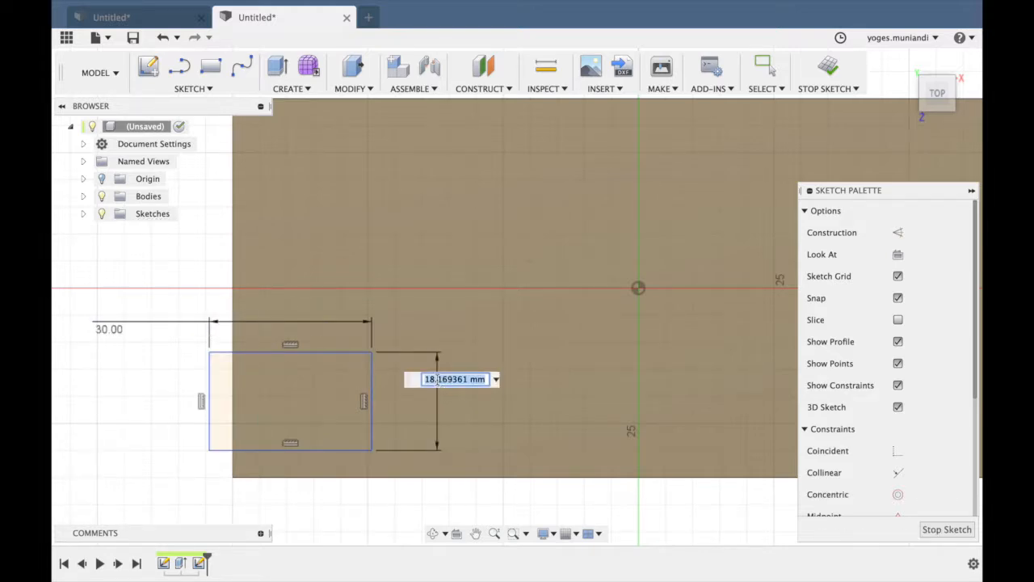
text(45)
key(Return)
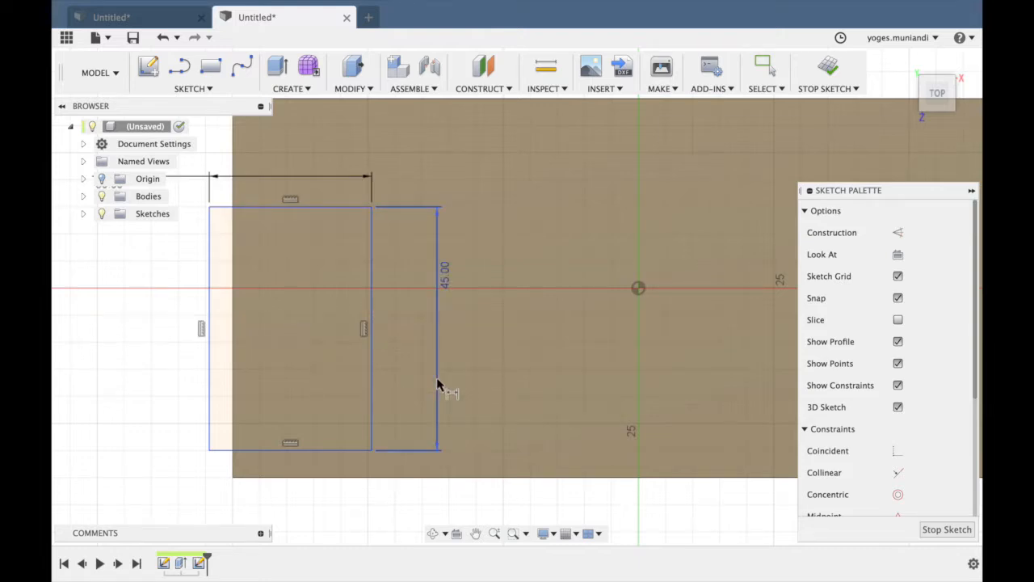
Change the small rectangle's width and height dimensions to 25 mm each.
scroll(437, 386, down, 2)
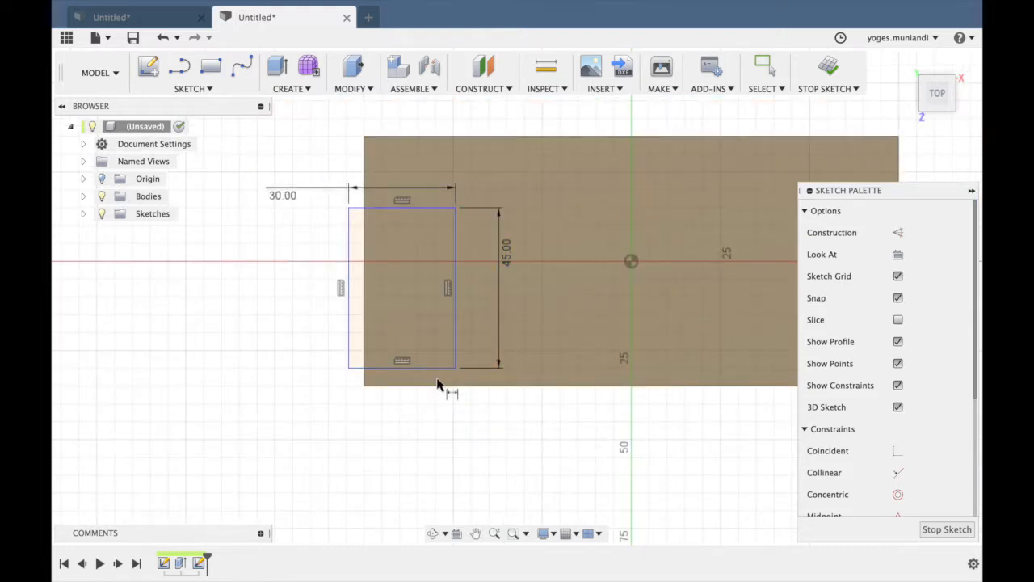
double_click(397, 191)
text(2)
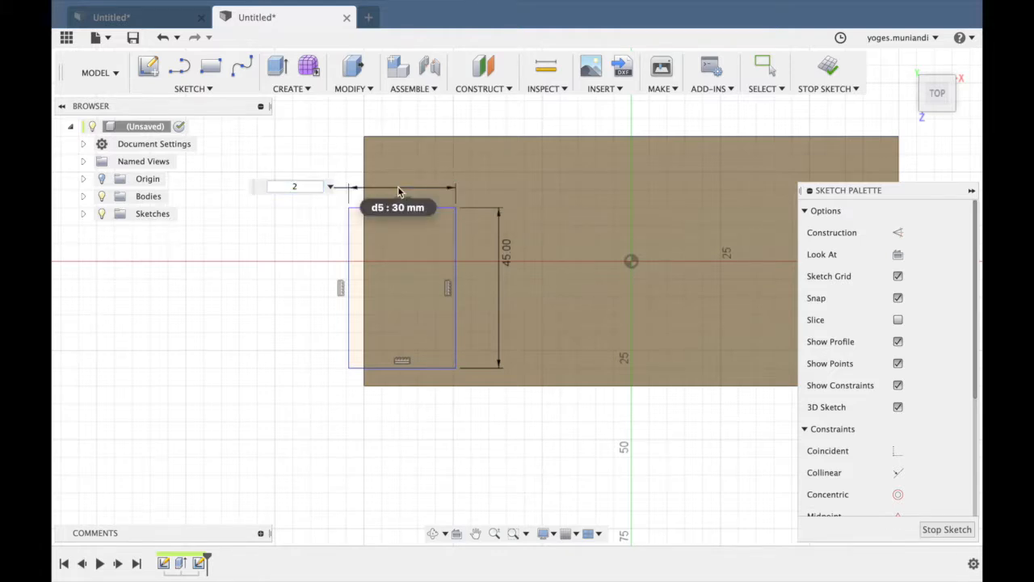
text(5)
key(Return)
double_click(509, 254)
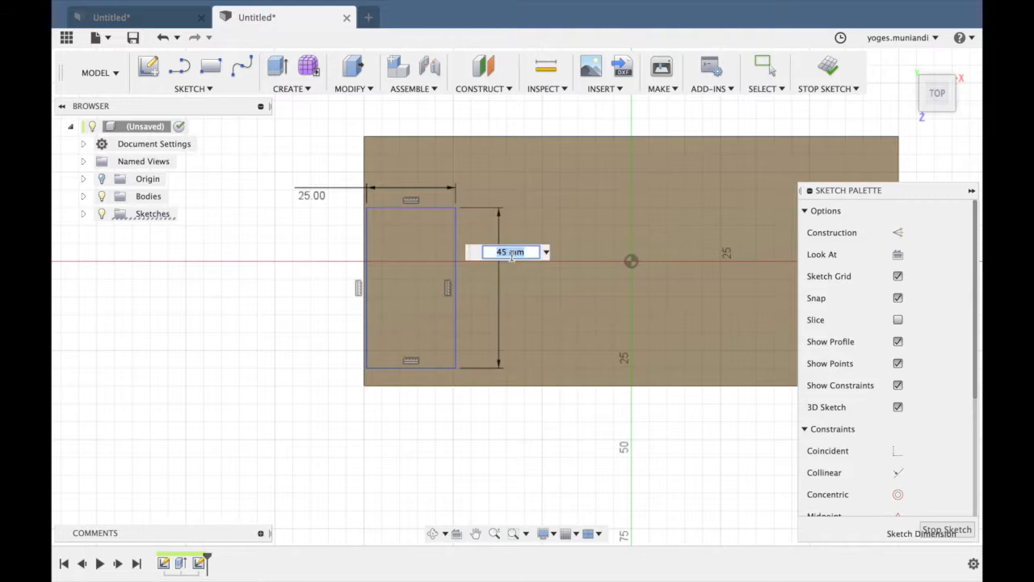
key(BackSpace)
text(25)
key(Return)
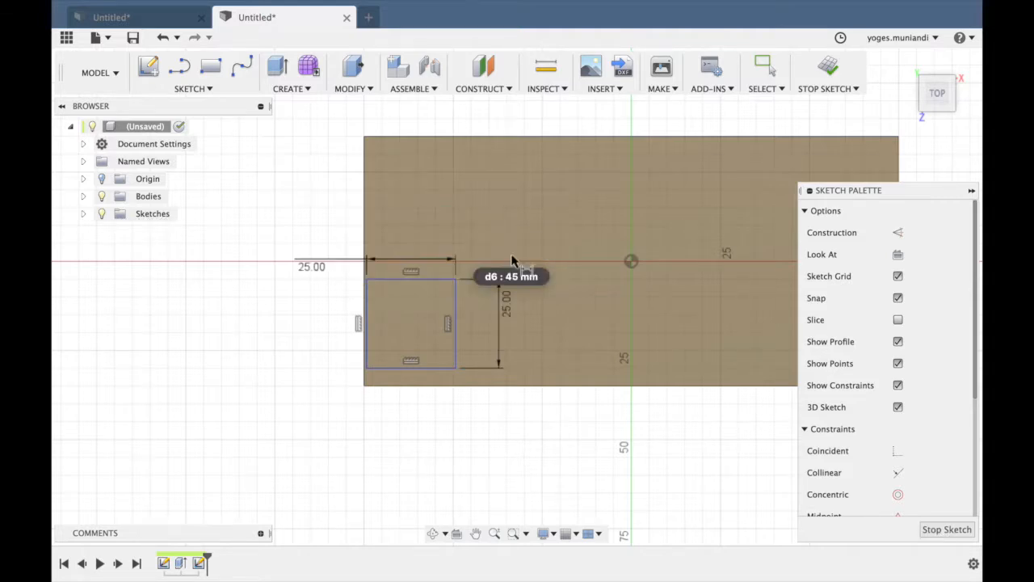
Dimension the square's left side 5 mm from the block's left edge.
scroll(467, 403, up, 3)
middle_drag(468, 404, 492, 387)
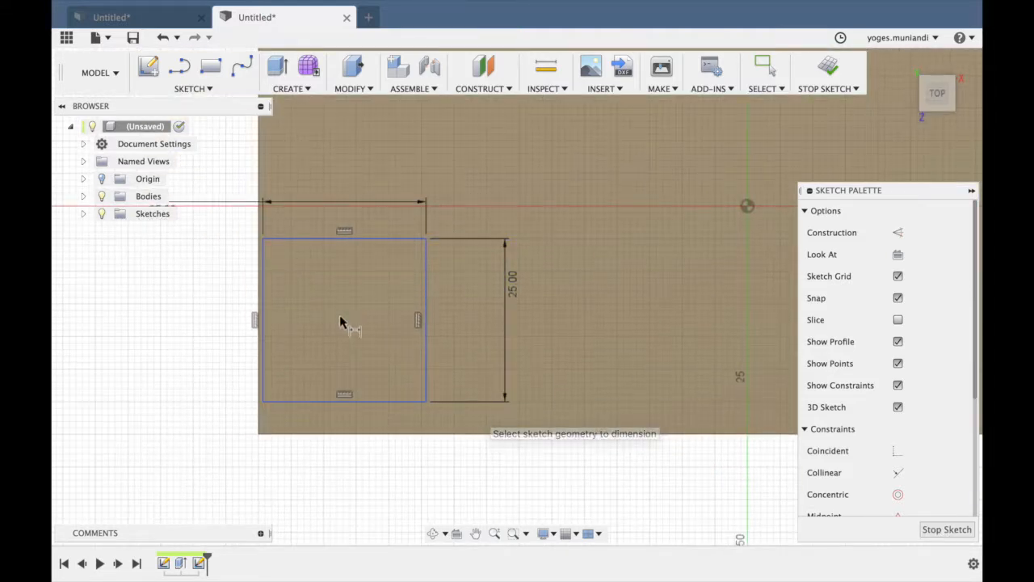
click(262, 347)
click(256, 355)
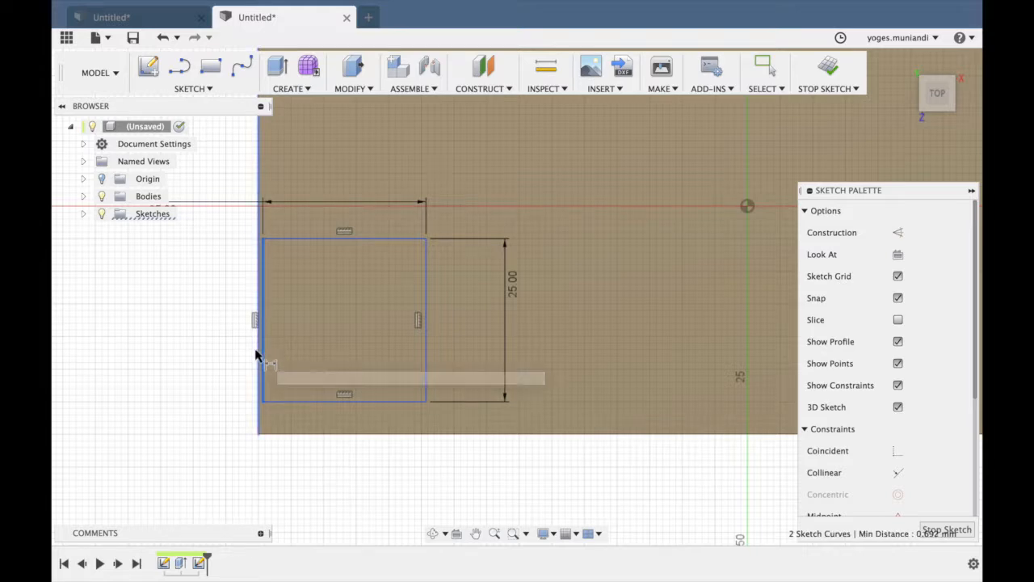
click(200, 385)
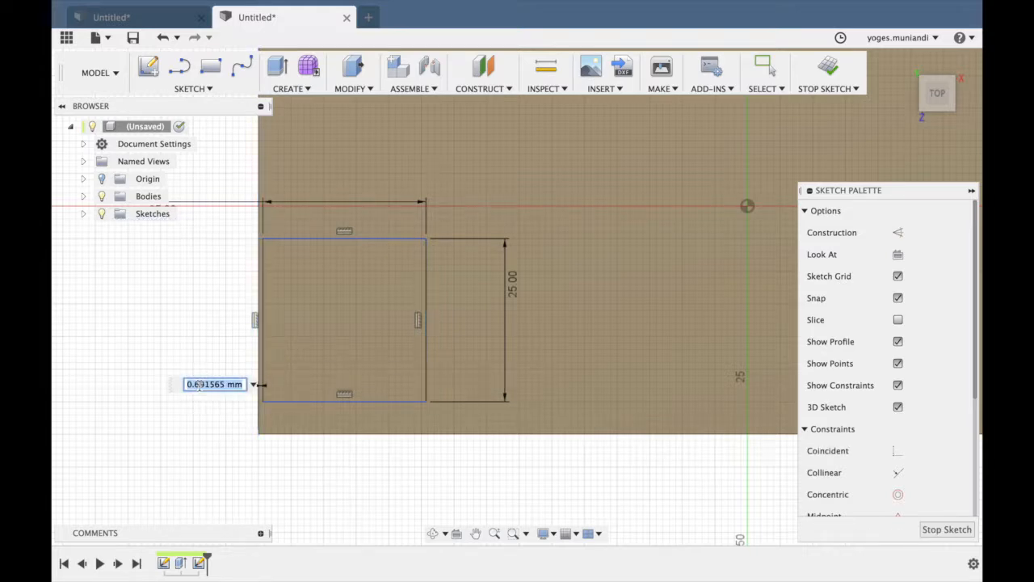
key(Return)
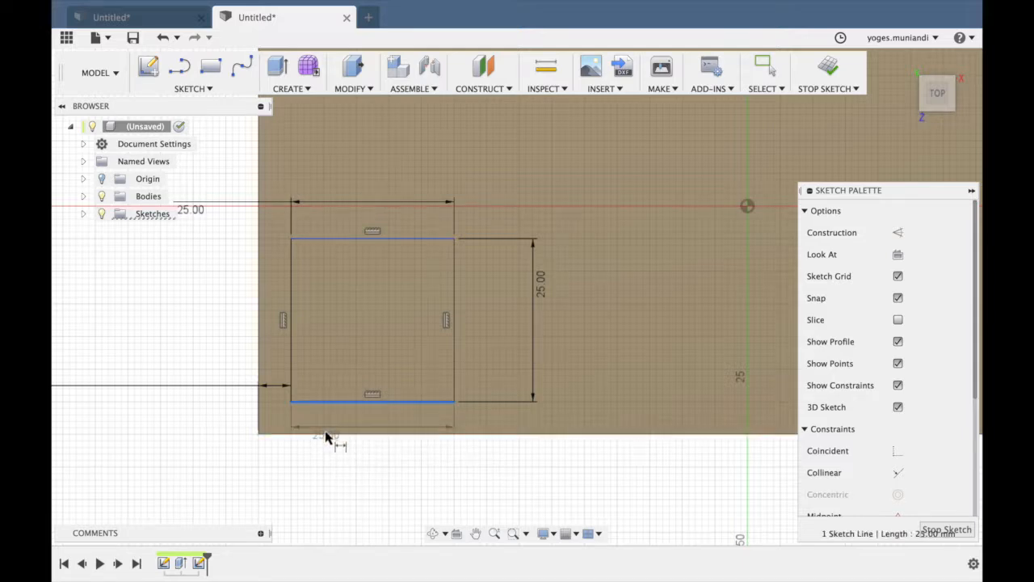
Dimension the square's bottom side 5 mm from the block's bottom edge in the sketch.
click(326, 434)
click(323, 477)
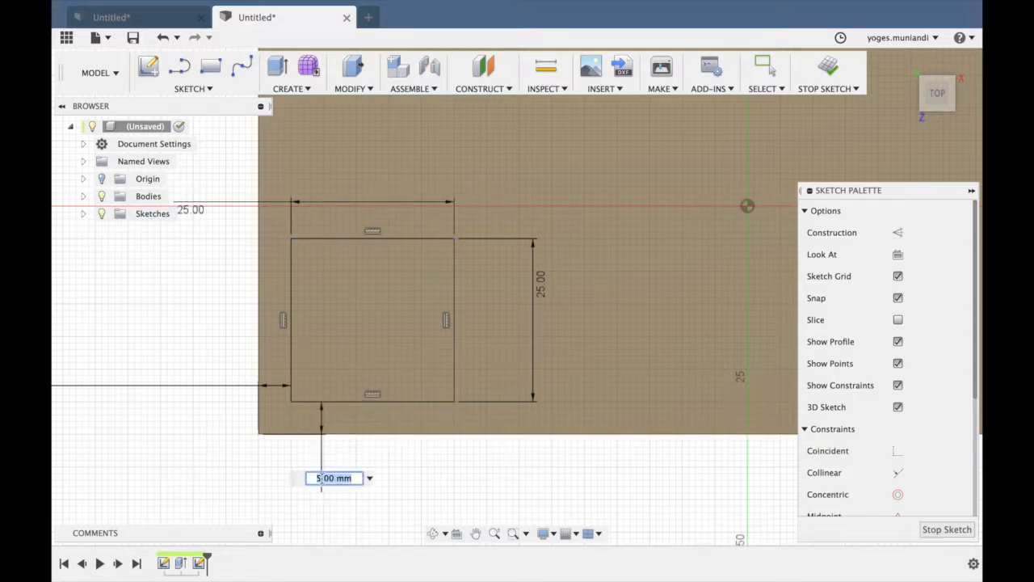
text(5)
key(Return)
Fillet all four corners of the square sketch with a 5 mm radius.
scroll(408, 396, down, 2)
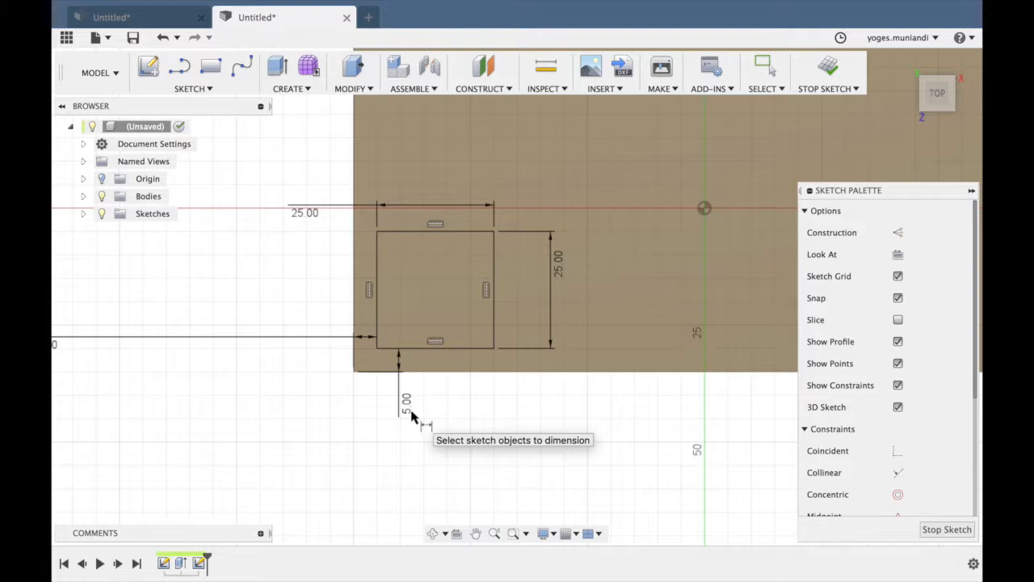
click(192, 88)
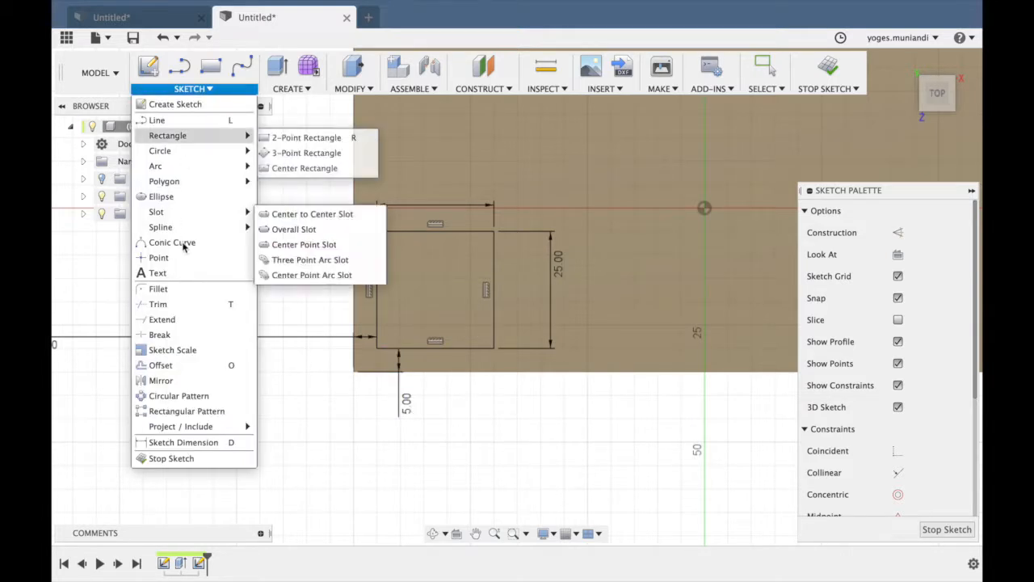
click(161, 300)
click(376, 263)
click(397, 233)
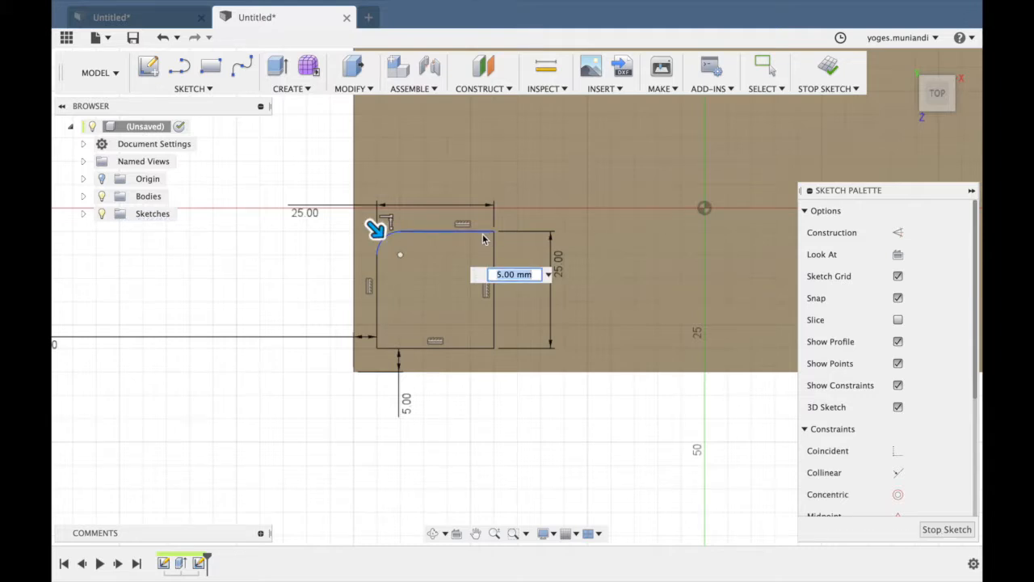
click(490, 234)
click(493, 267)
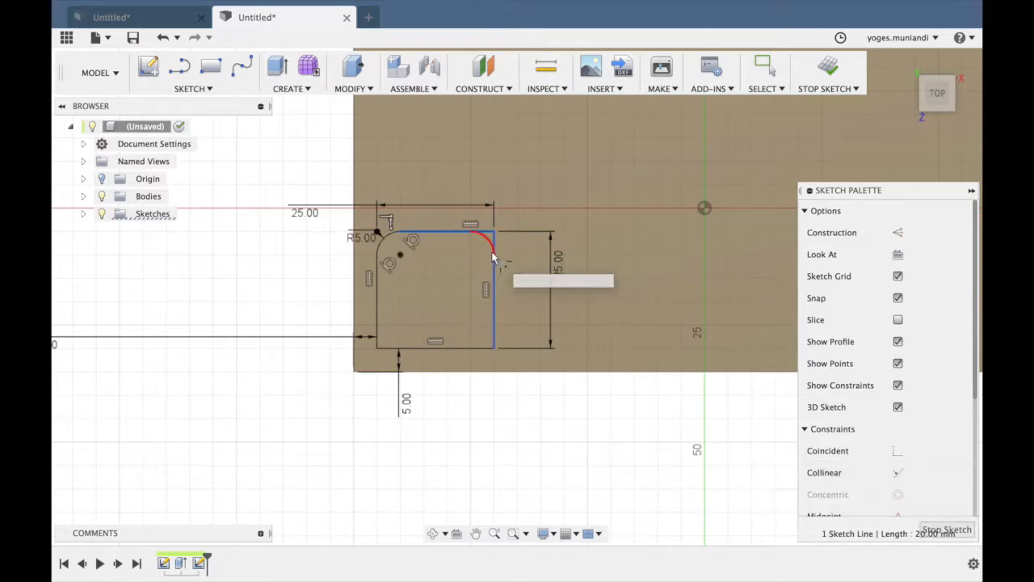
click(494, 300)
click(453, 349)
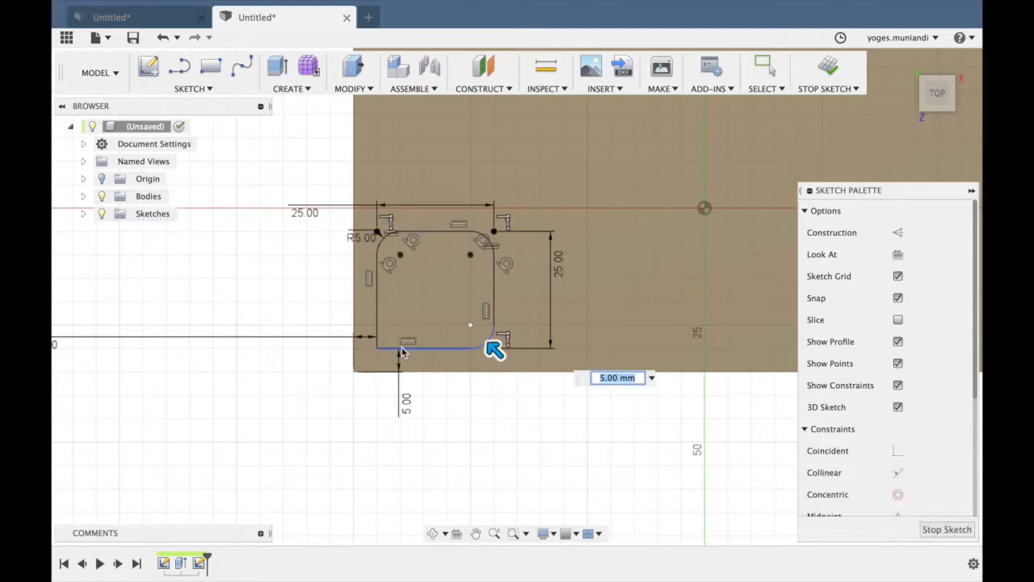
click(379, 316)
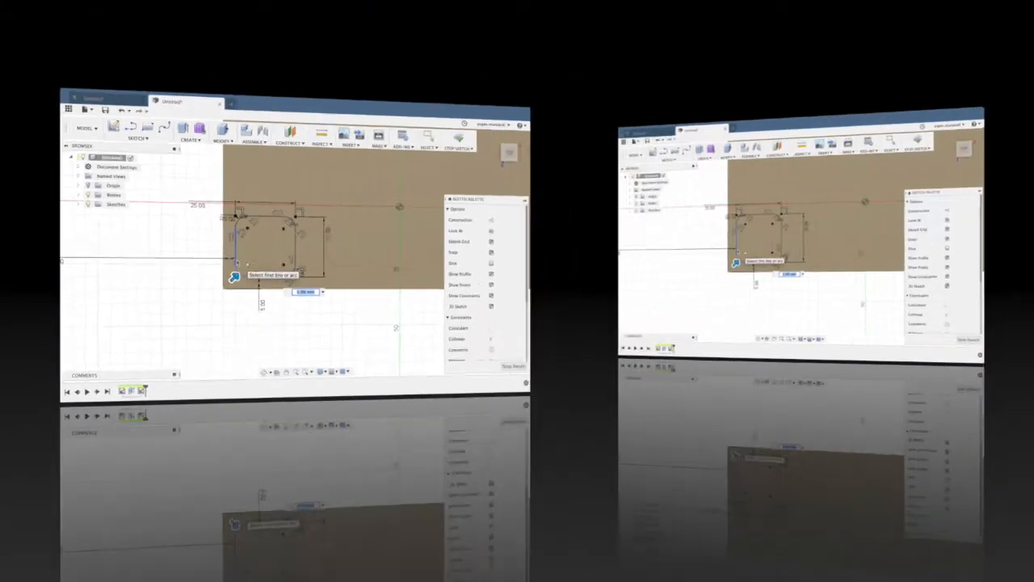
click(376, 349)
Extrude the rounded square profile as a cut 30 mm down into the block with a -5 degree taper angle.
click(310, 74)
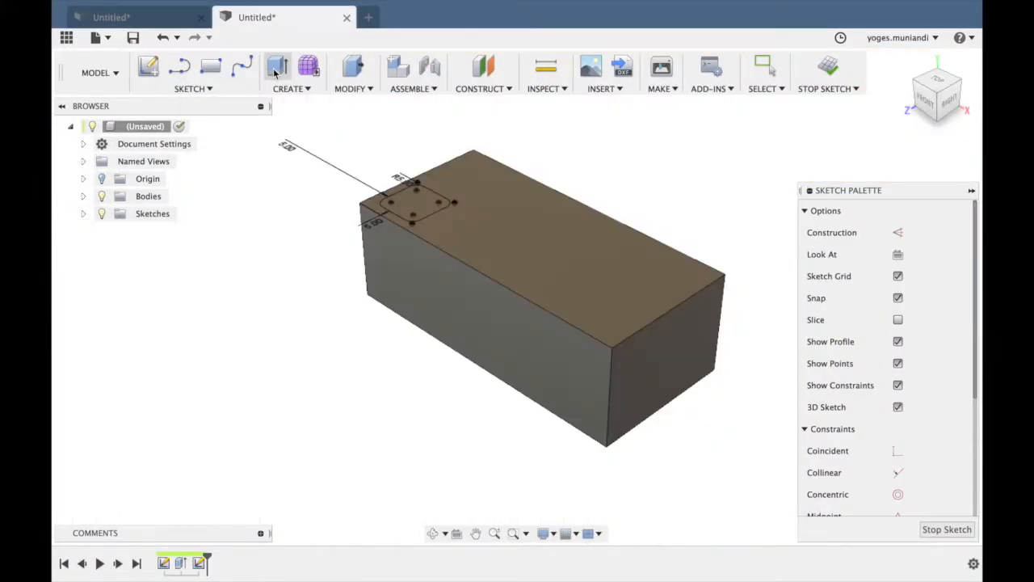
click(412, 202)
drag(415, 208, 418, 271)
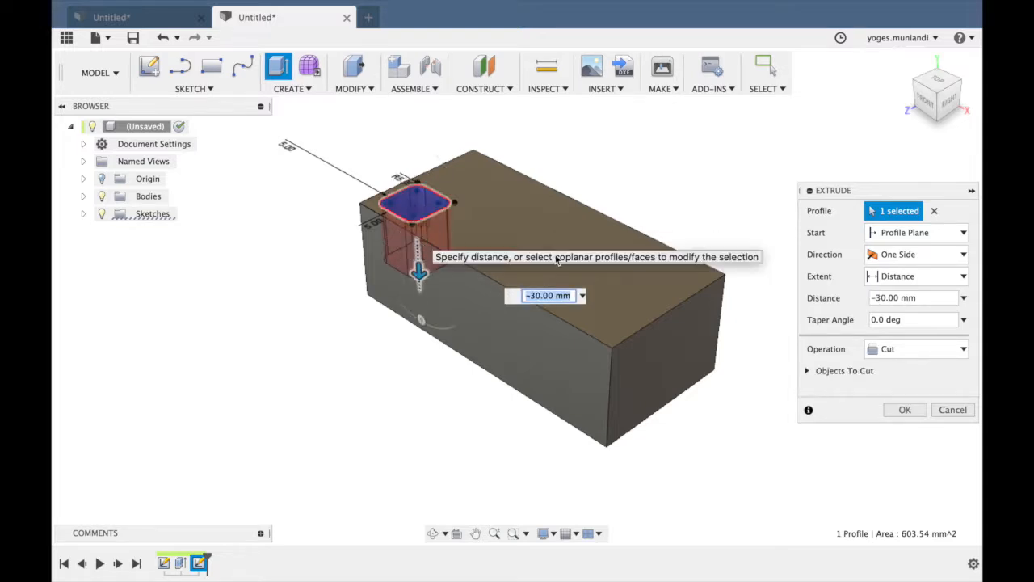
click(875, 322)
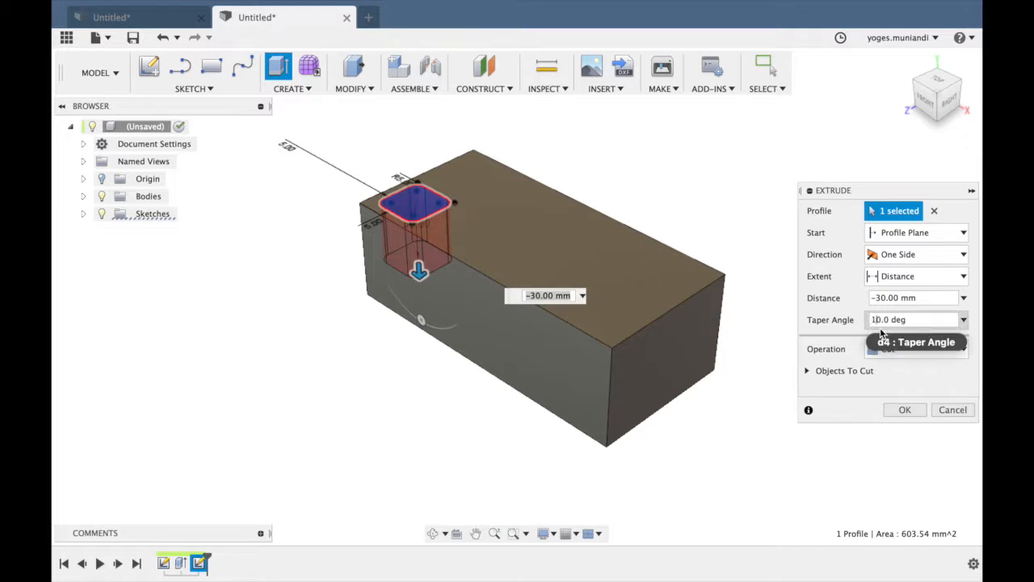
text(1)
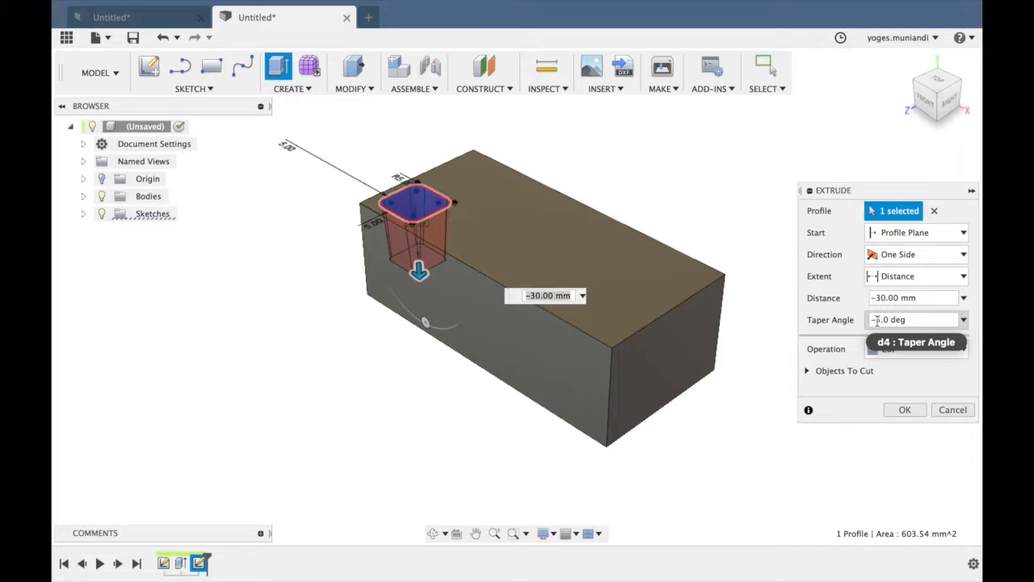
click(905, 410)
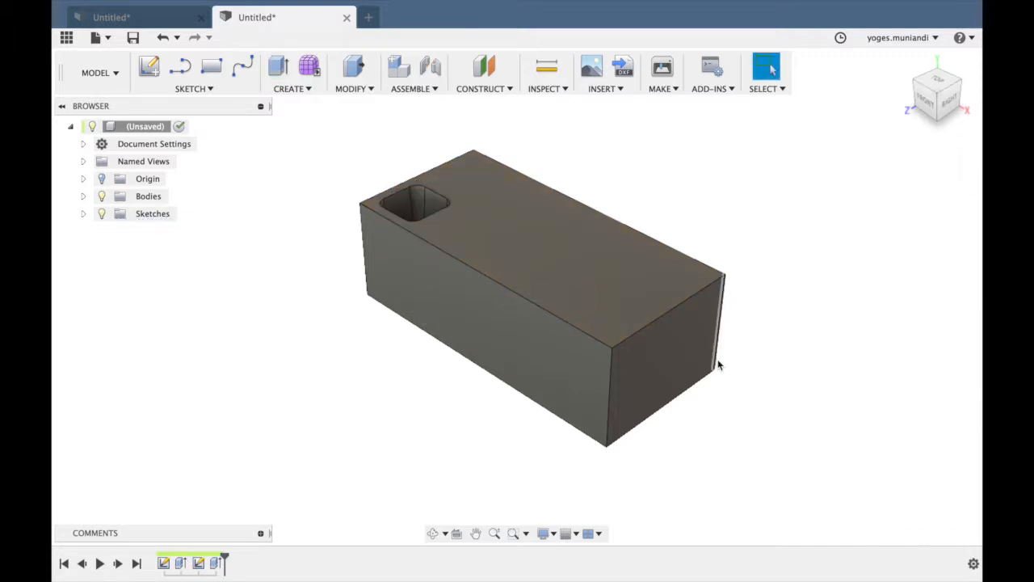
Start a rectangular pattern of the pocket cut along the block's long front top edge, with three instances over a 110 mm extent.
scroll(718, 364, up, 4)
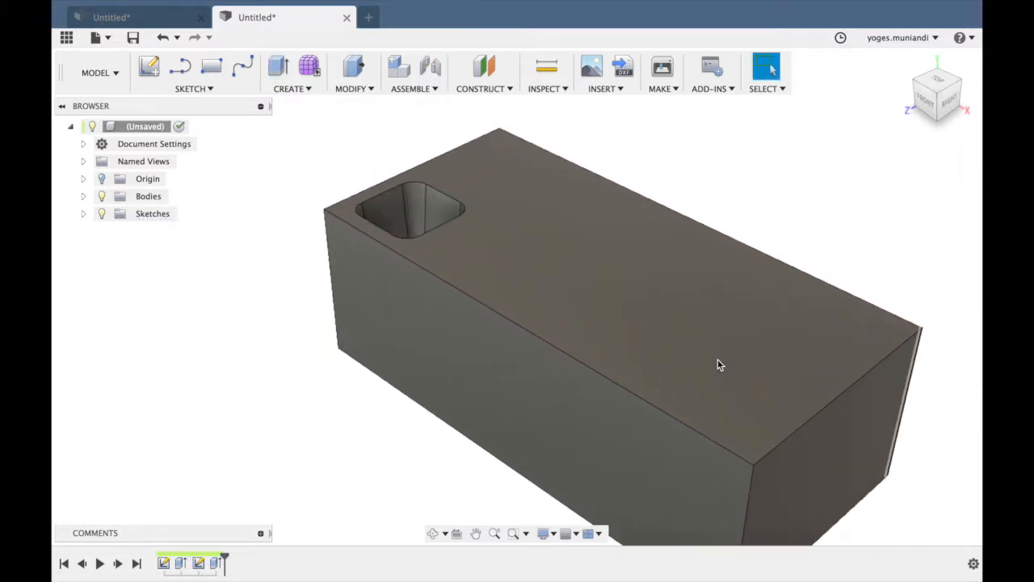
click(279, 88)
mouse_move(320, 352)
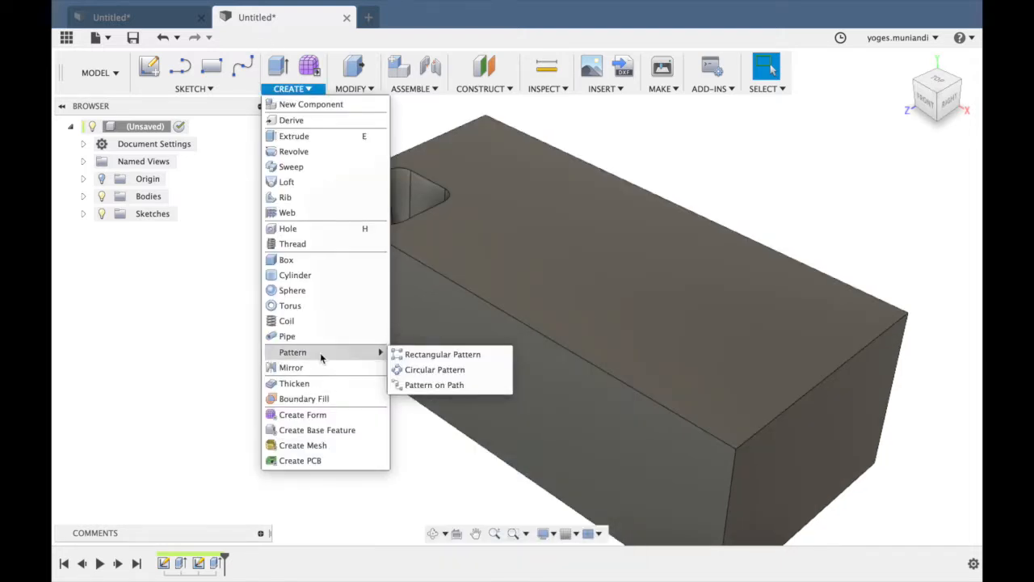
click(433, 353)
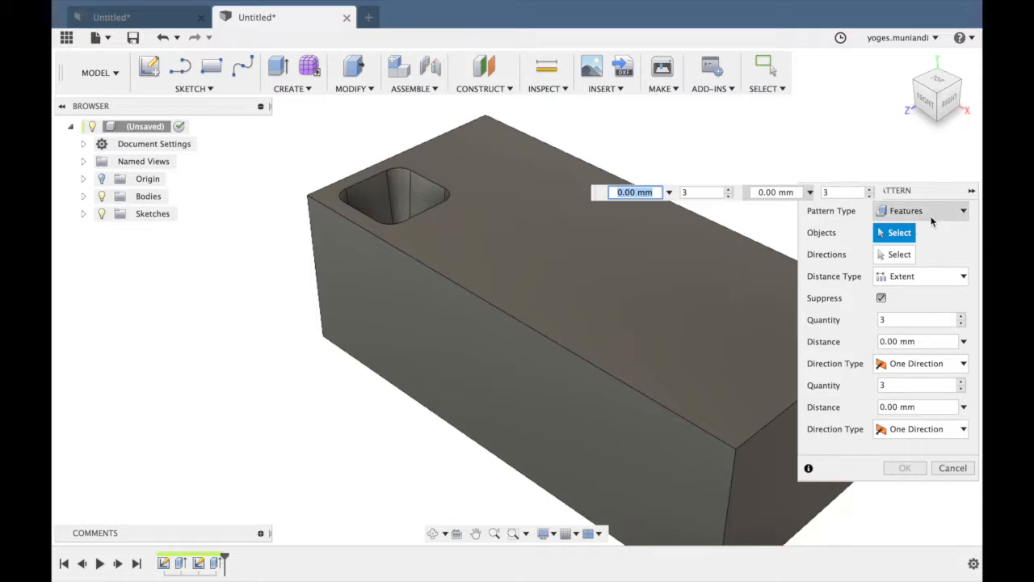
click(217, 562)
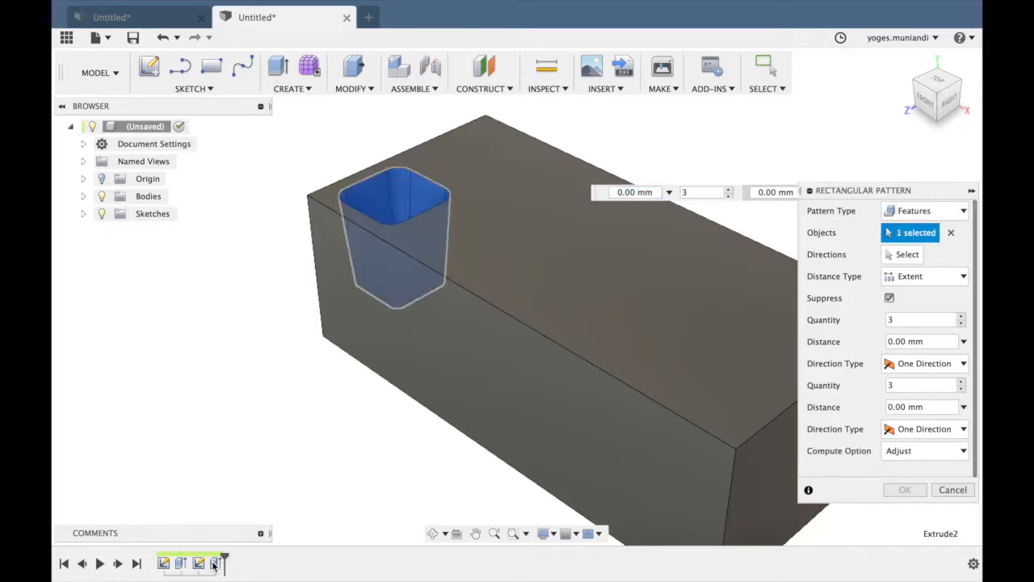
click(911, 255)
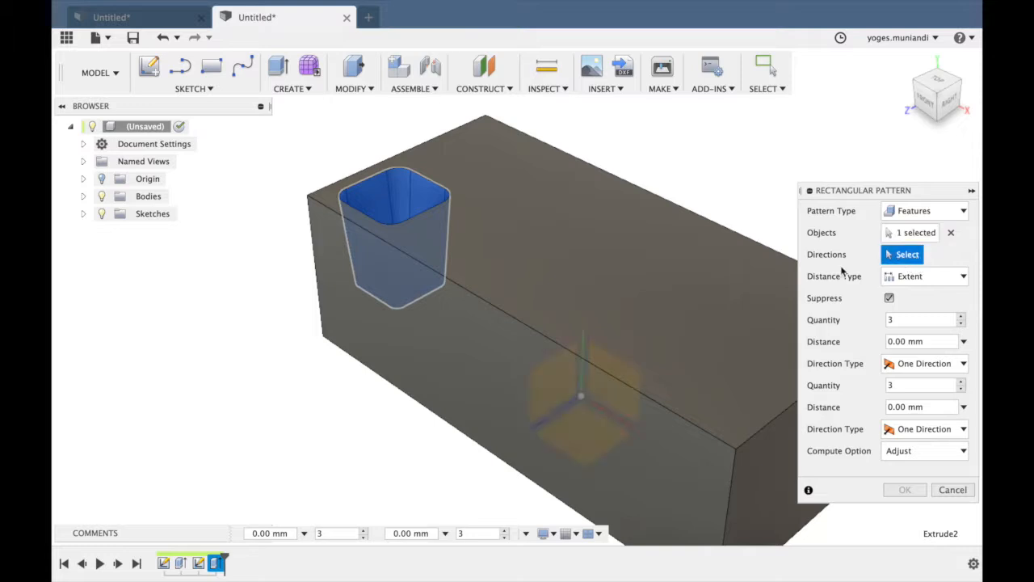
click(481, 298)
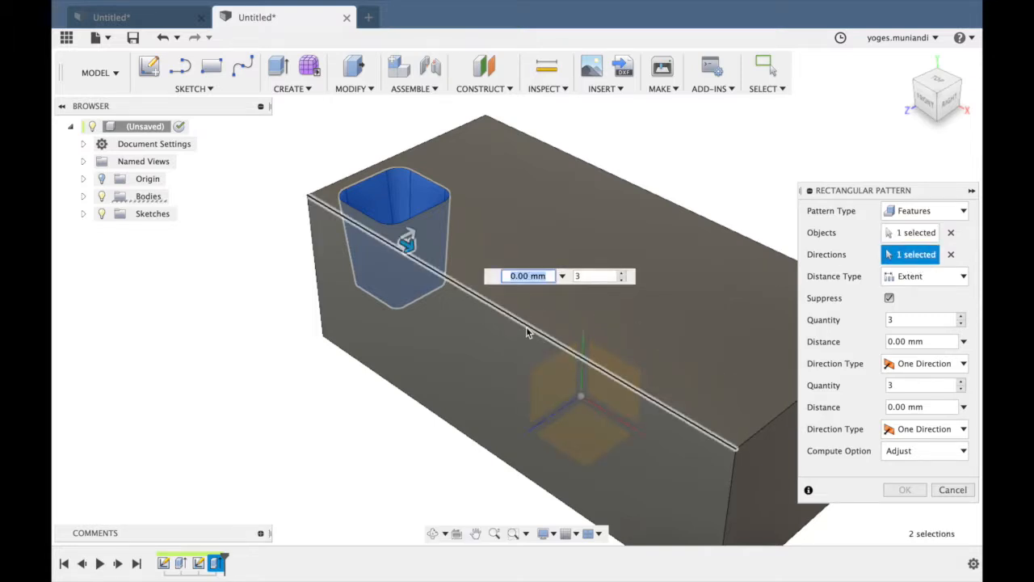
drag(377, 232, 683, 406)
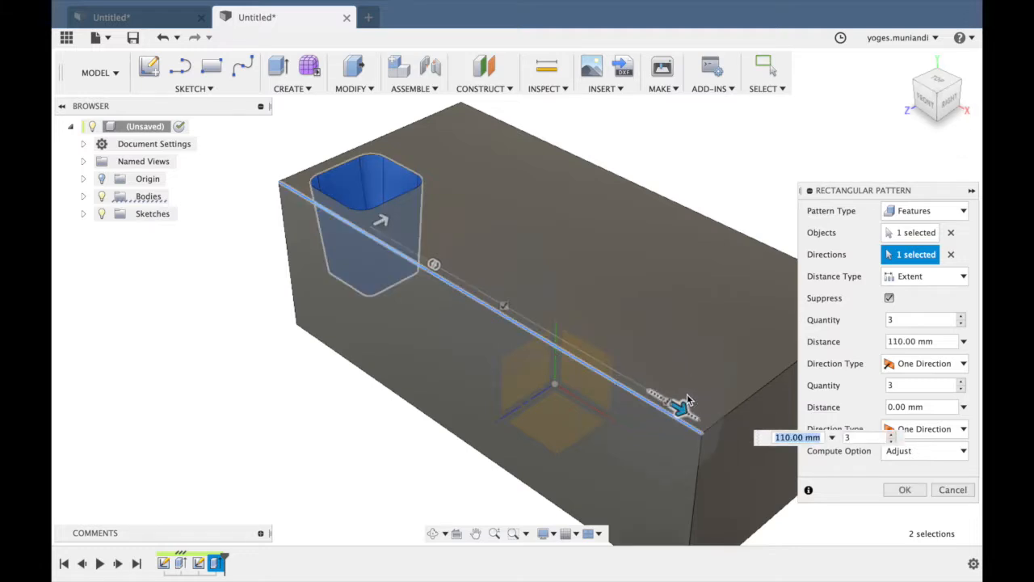
Add the pattern's second direction across the block's width with two instances over 40 mm and create the pattern.
click(389, 220)
drag(389, 220, 480, 171)
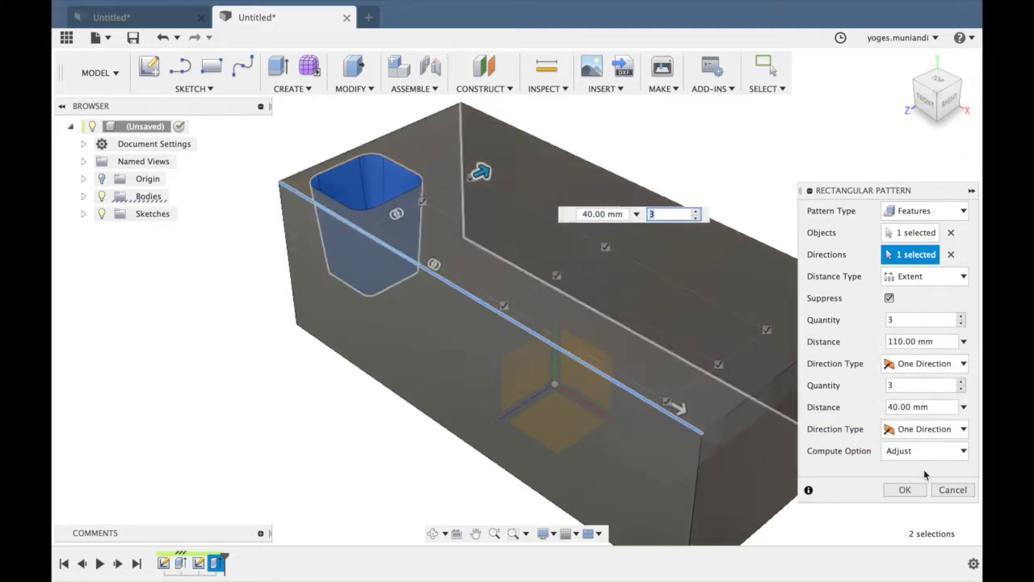
click(908, 382)
text(2)
click(896, 406)
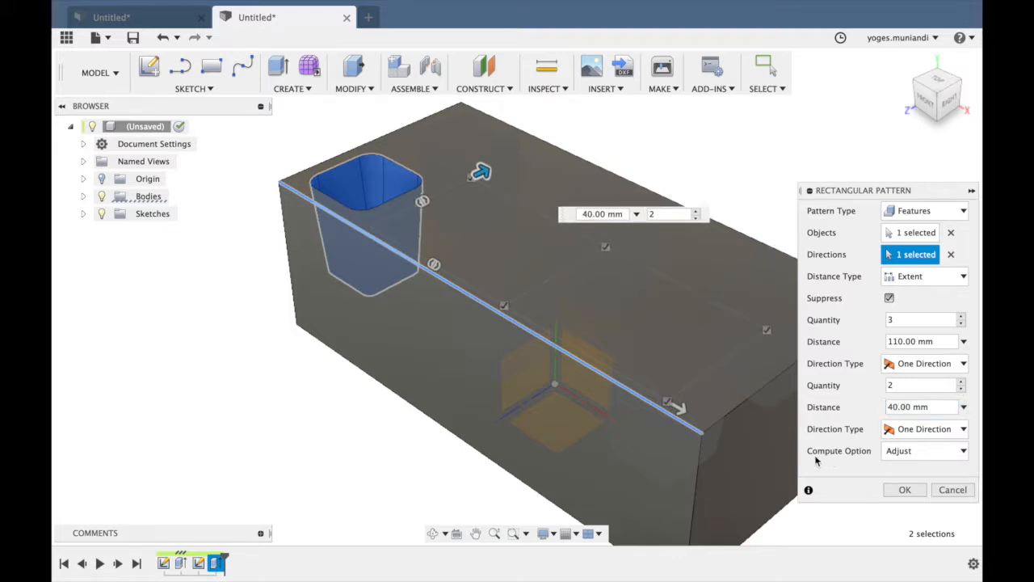
middle_drag(748, 442, 716, 419)
click(906, 490)
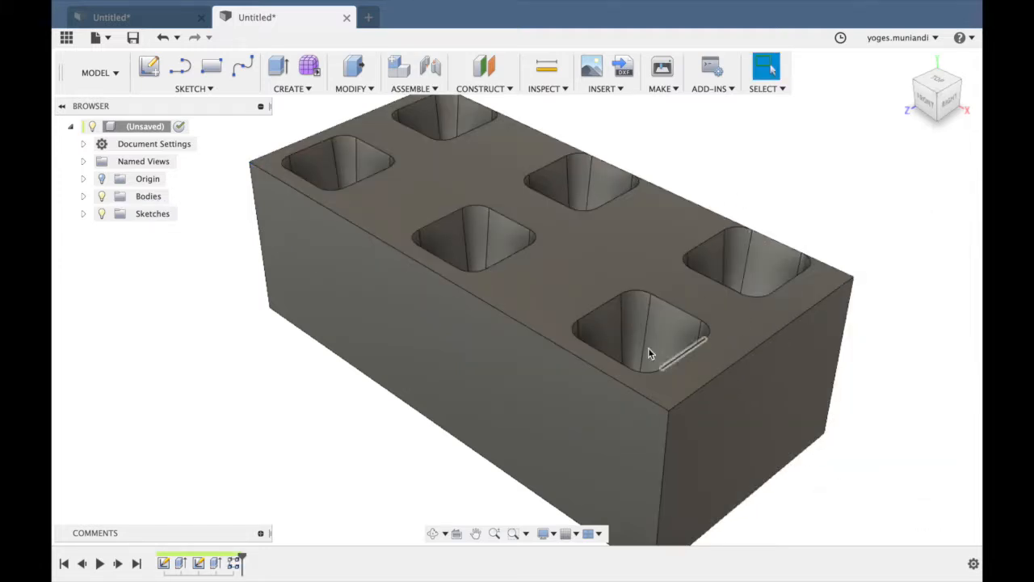
Edit the rectangular pattern and set its second-direction distance to 35 mm.
right_click(235, 563)
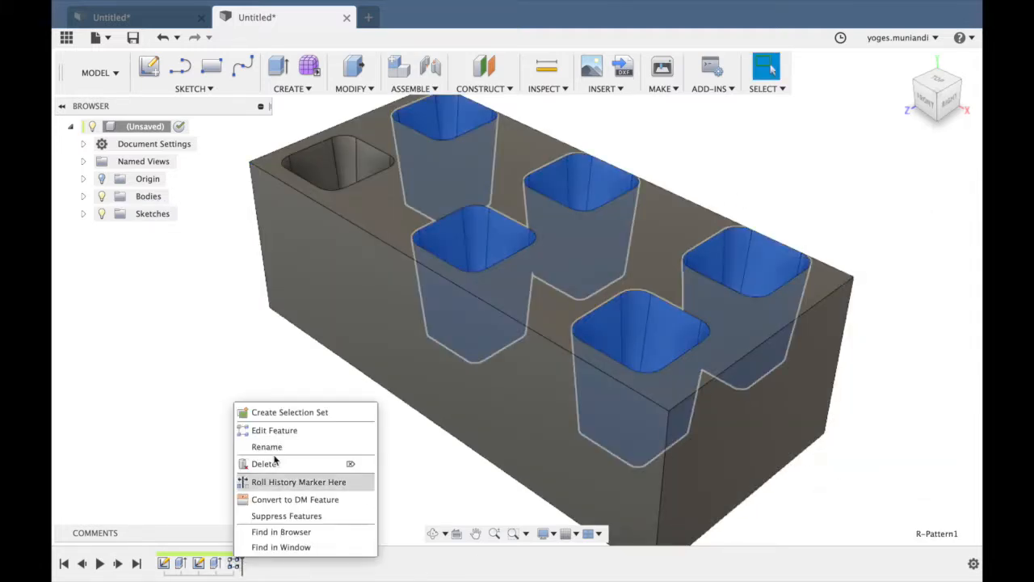
click(276, 427)
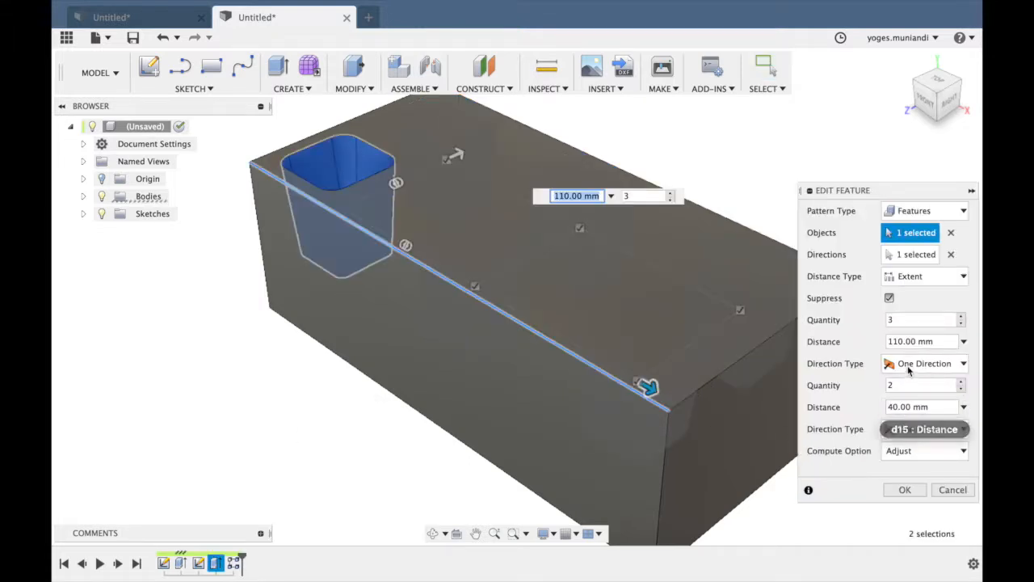
click(895, 406)
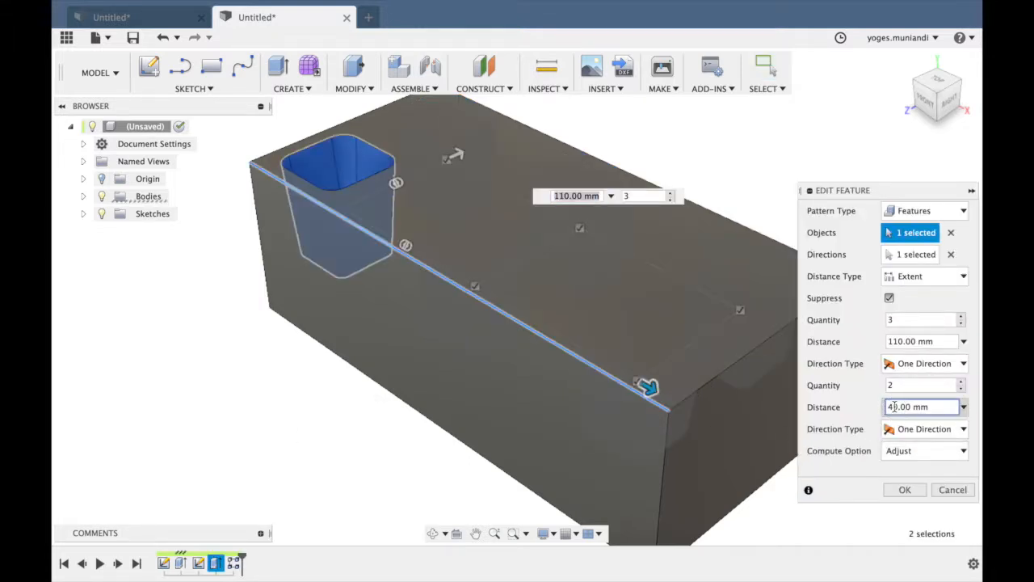
drag(898, 407, 863, 413)
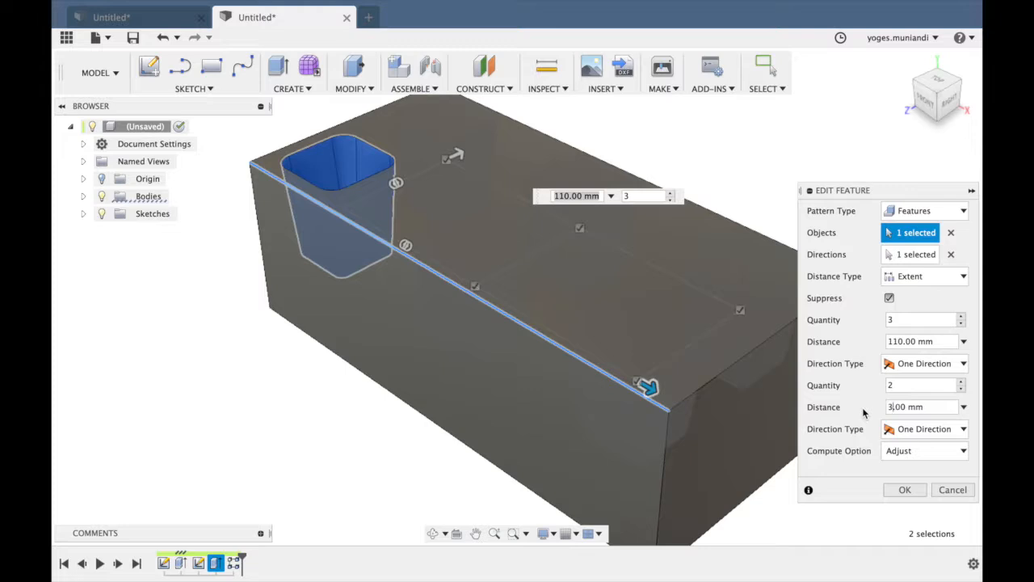
text(35)
key(Return)
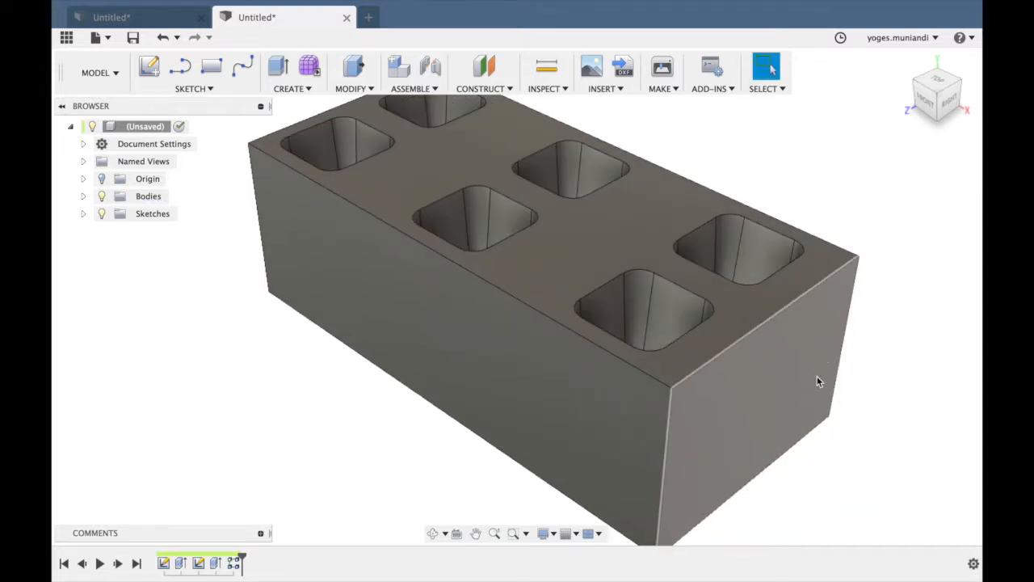
Measure the gap between the original pocket's outer edge and the block's adjacent short top edge.
click(554, 88)
click(557, 103)
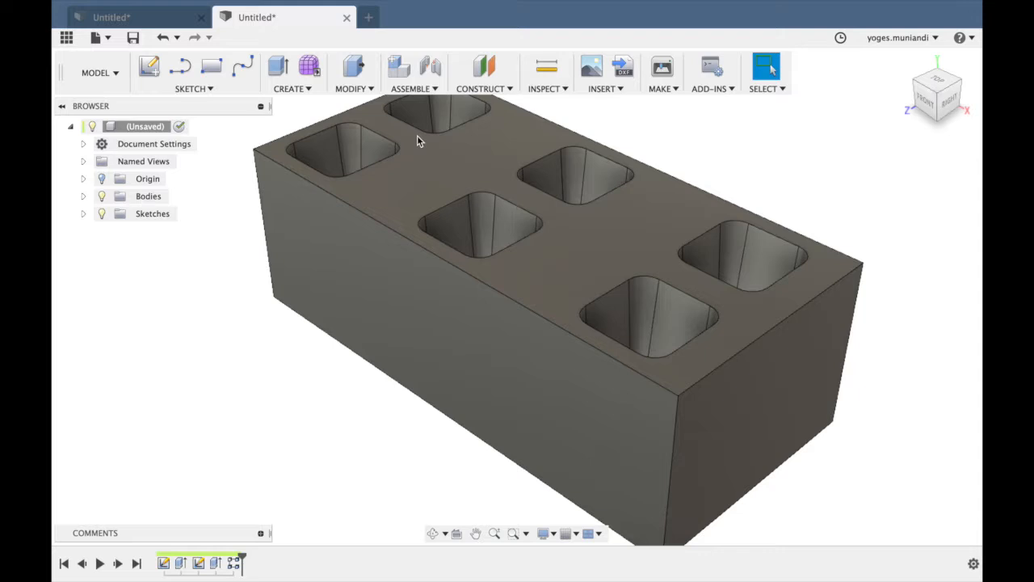
click(322, 136)
click(308, 126)
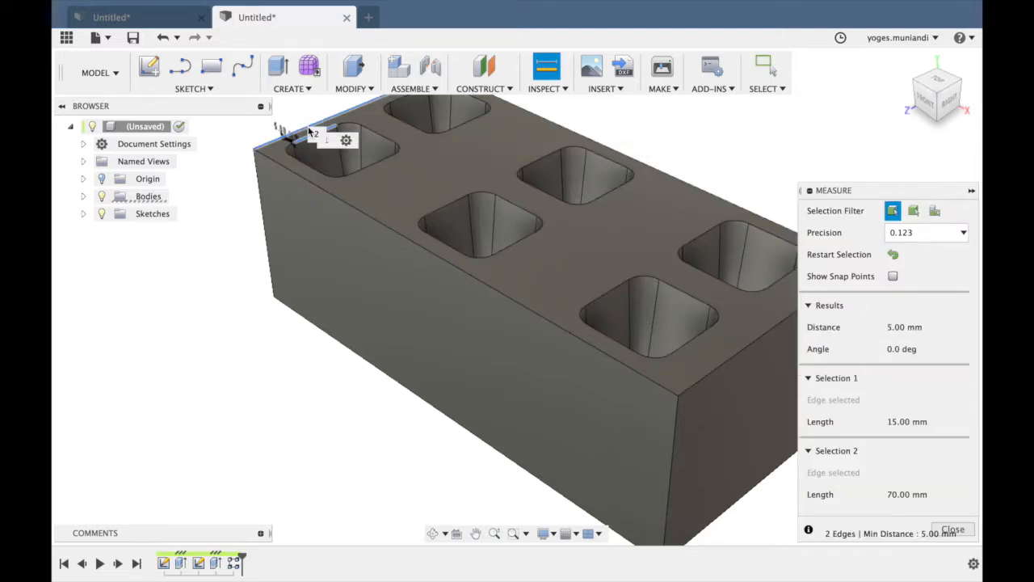
key(Escape)
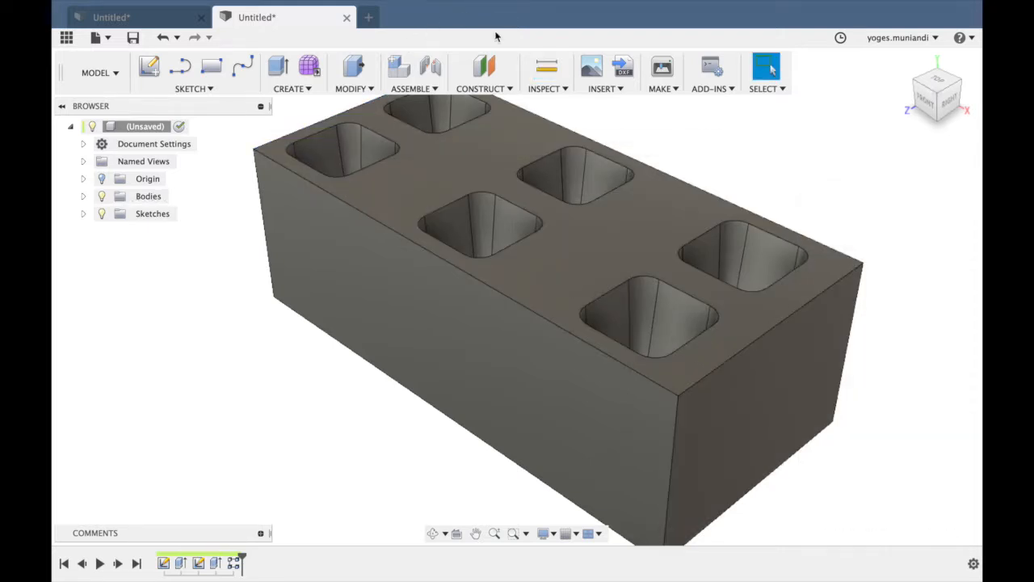
Measure the gap between the last front-row pocket and the short top edge at the block's opposite end.
click(547, 66)
click(692, 342)
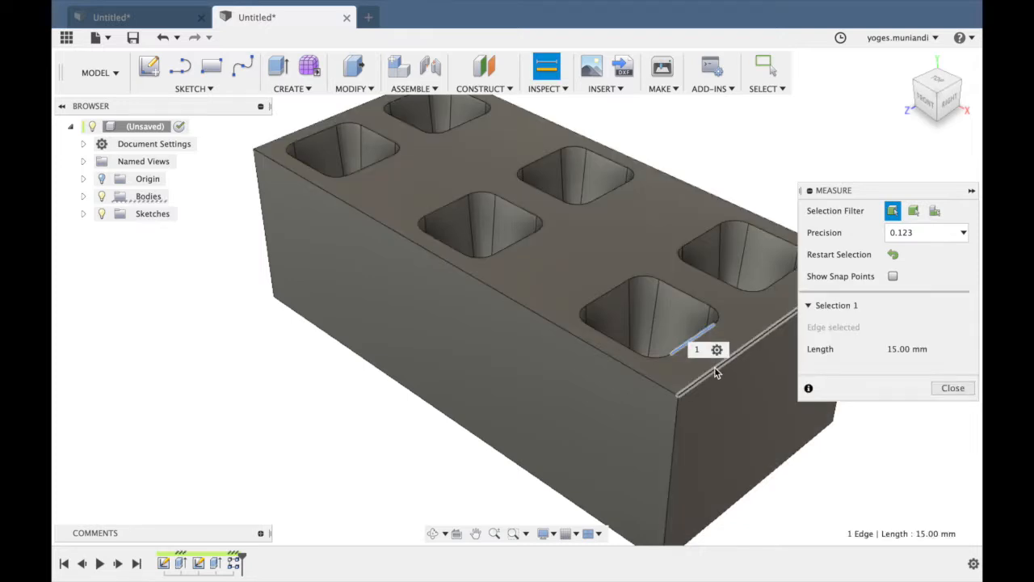
click(716, 372)
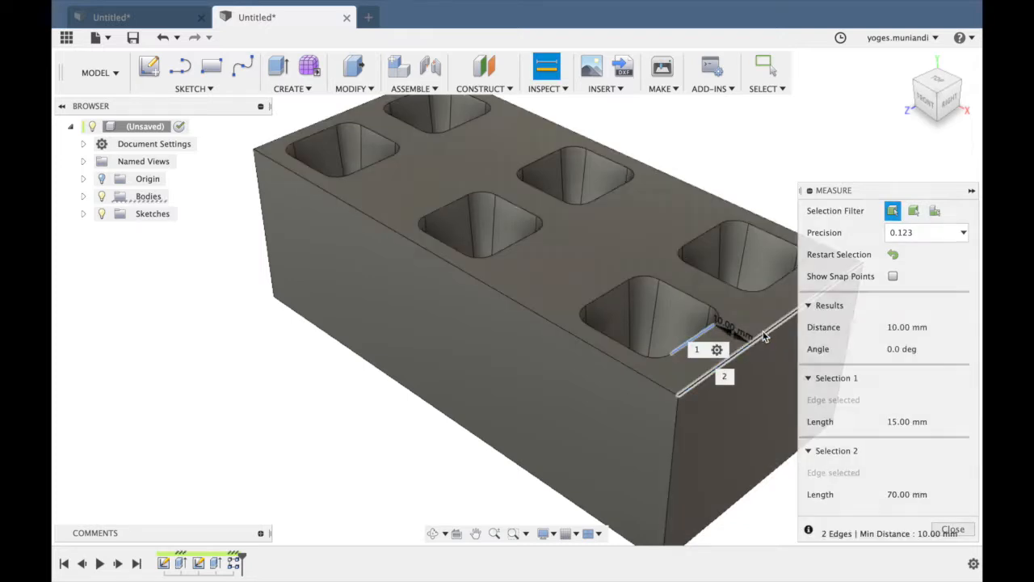
key(Escape)
Edit the rectangular pattern and set its lengthwise distance to 115 mm.
right_click(234, 561)
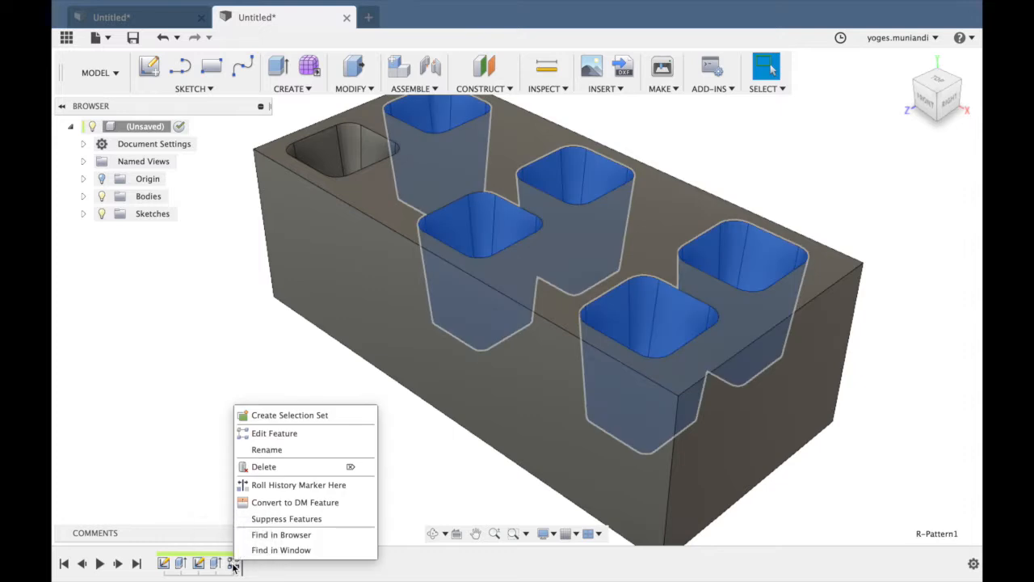
click(303, 433)
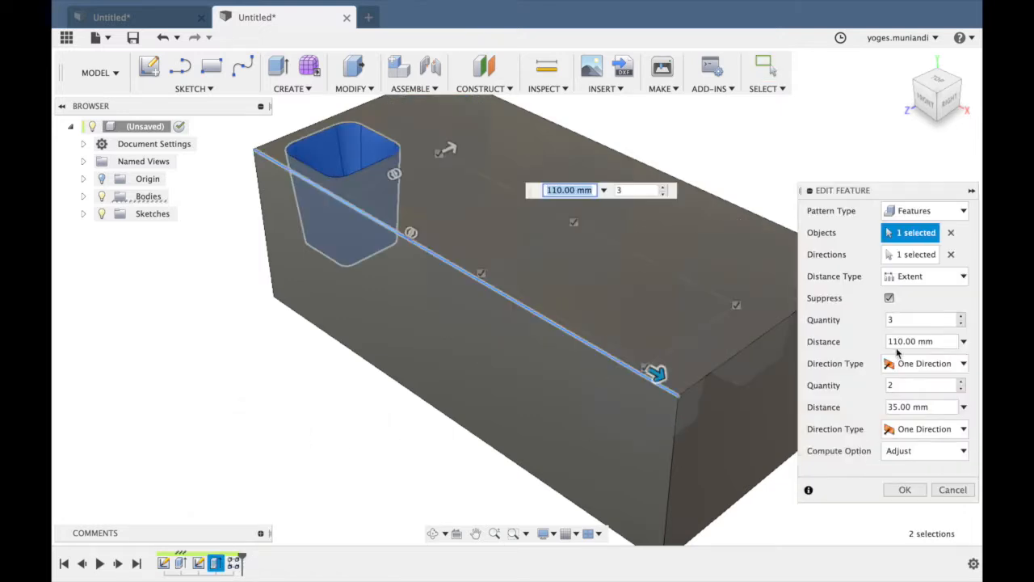
click(899, 341)
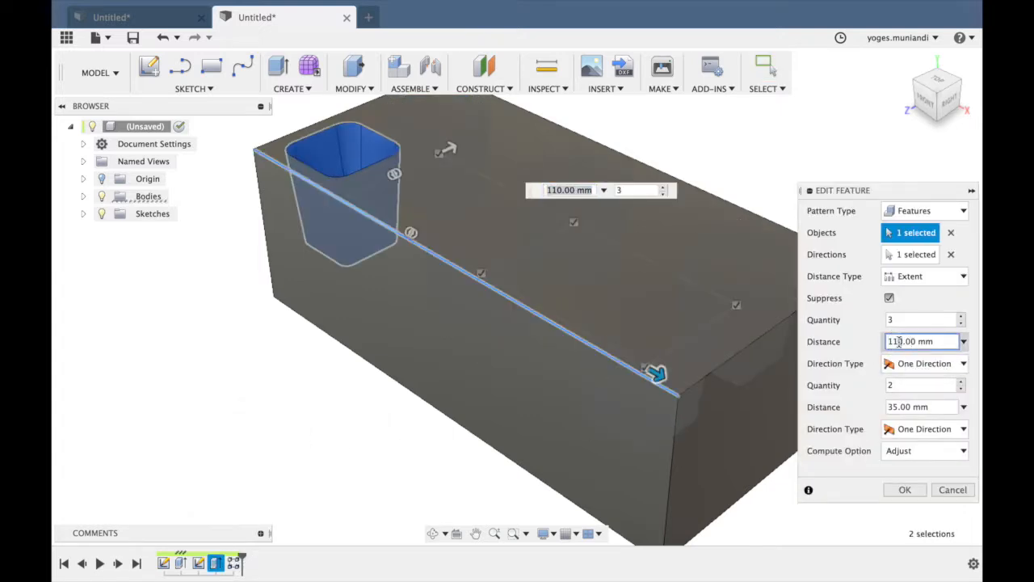
key(Delete)
text(5)
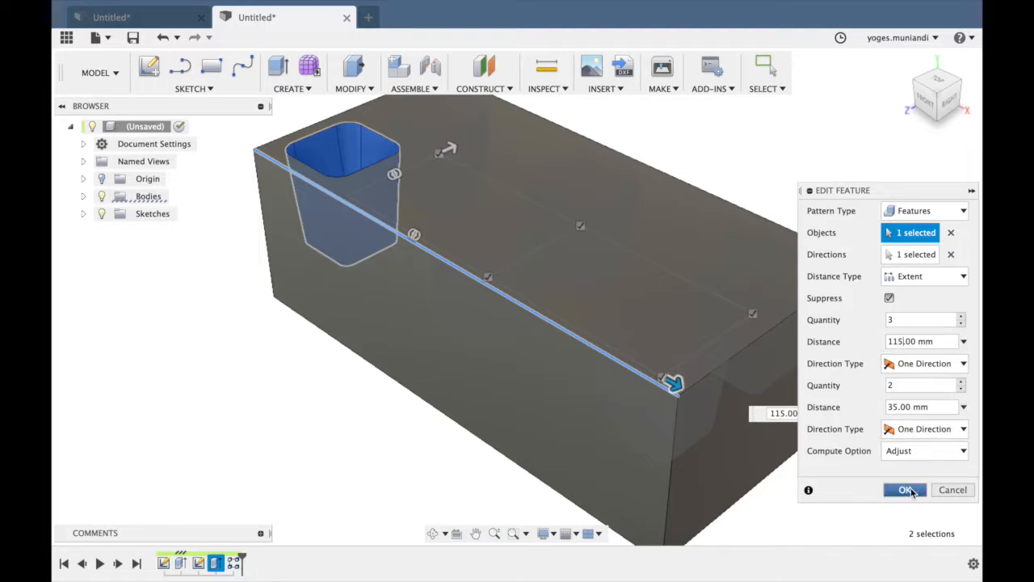
click(910, 491)
Measure again from the last front-row pocket's outer edge to the block's short end edge.
click(546, 68)
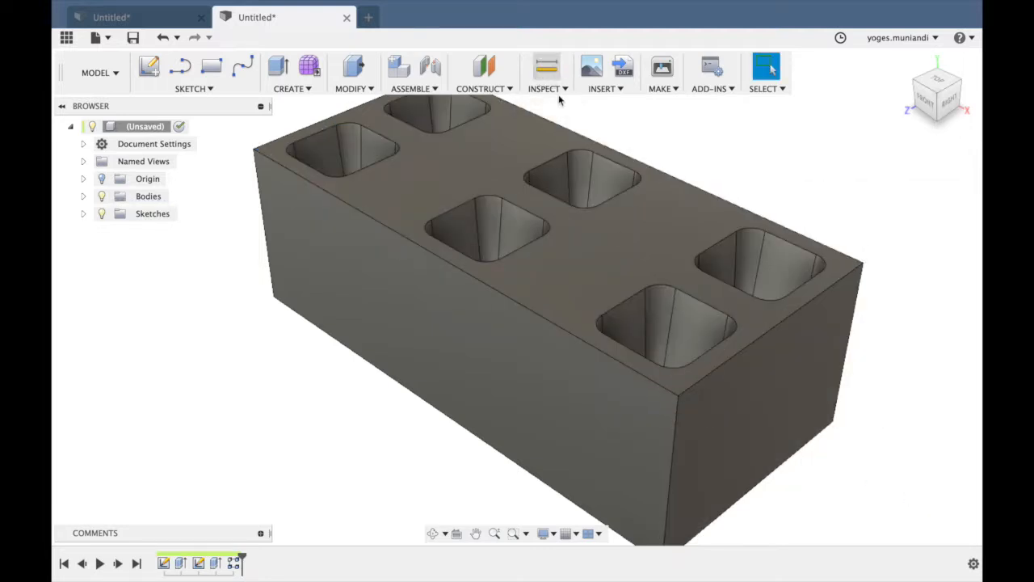
click(698, 361)
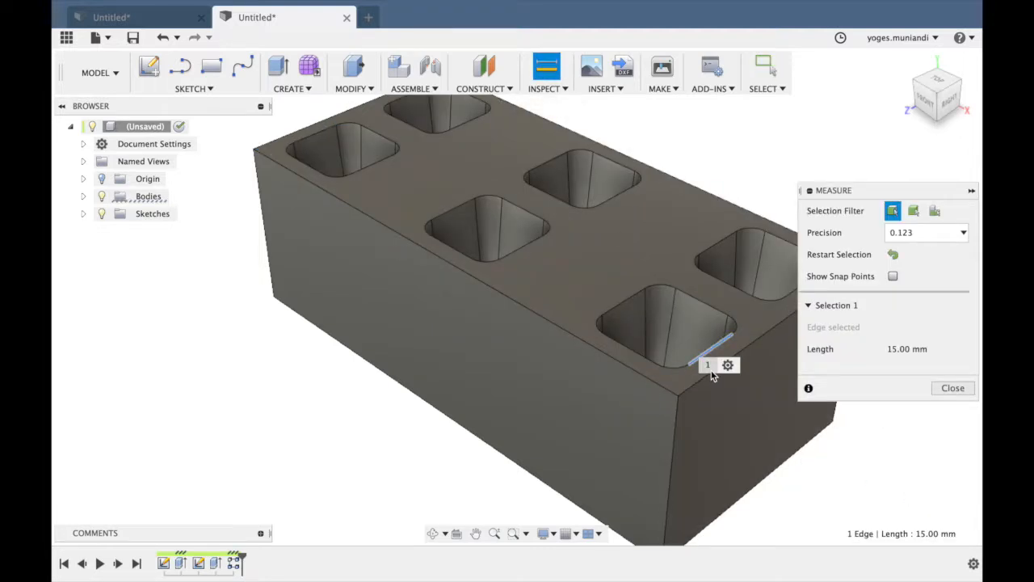
click(698, 390)
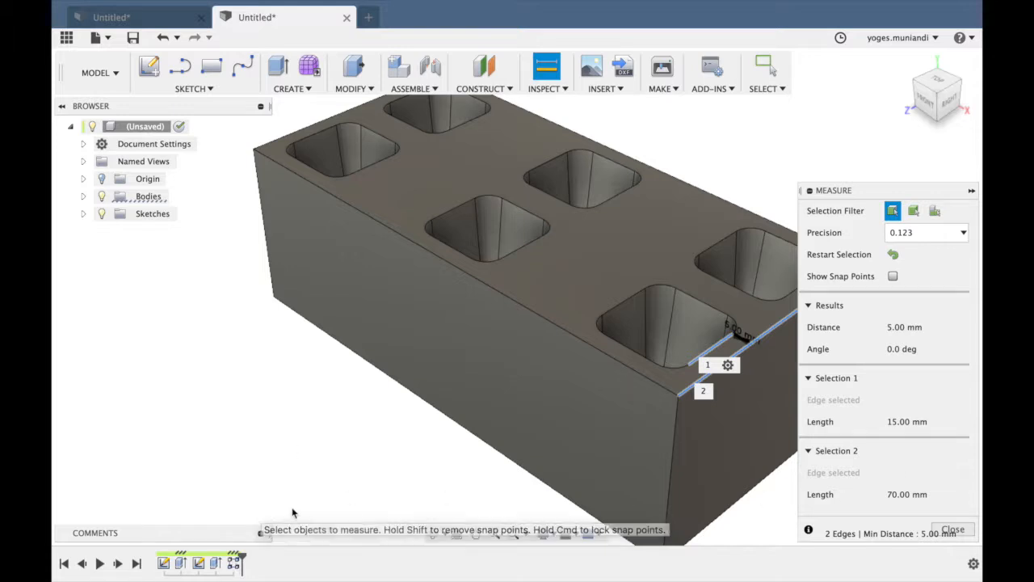
key(Escape)
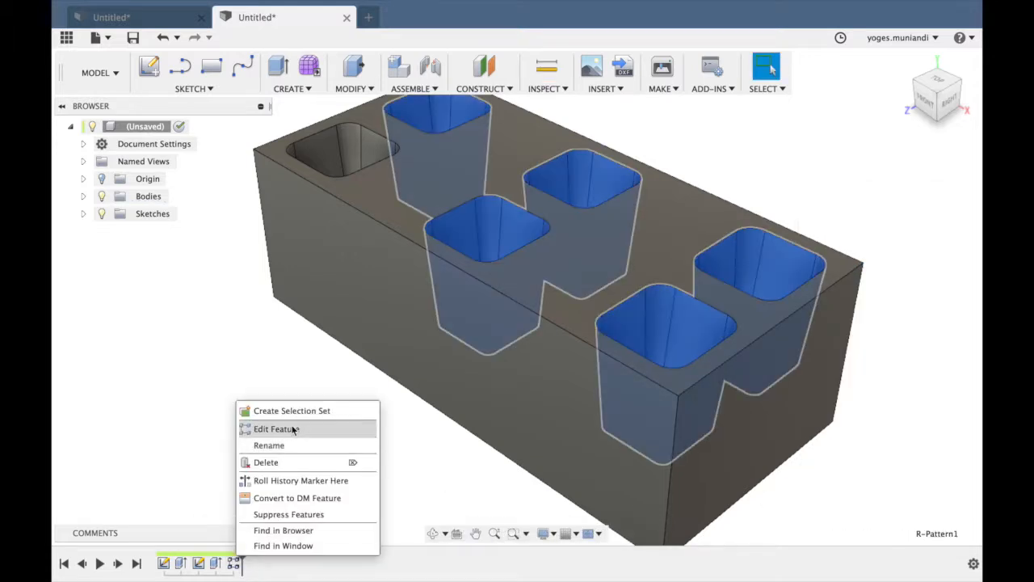
Edit the rectangular pattern and set its lengthwise quantity to 4.
click(293, 429)
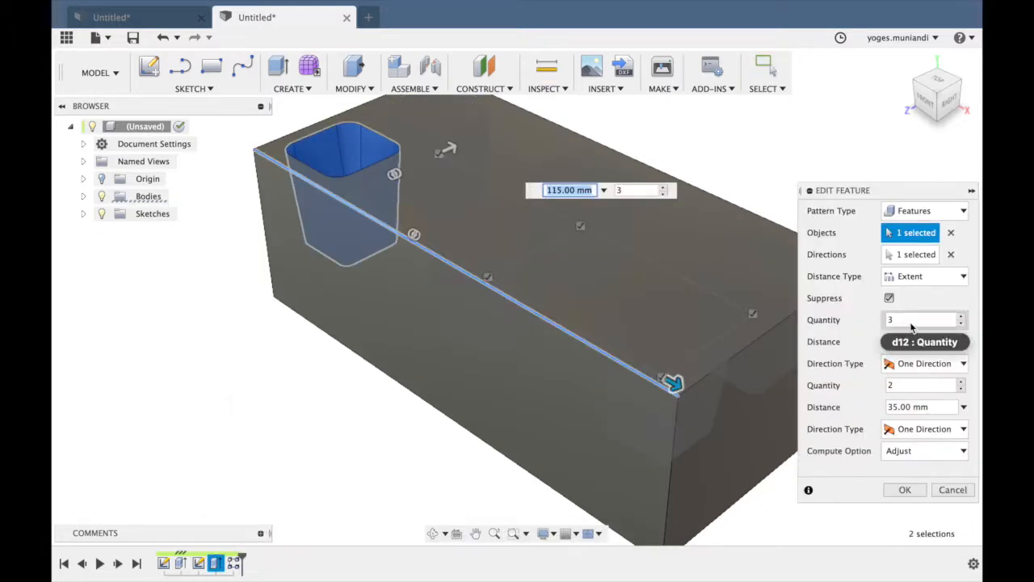
drag(907, 321, 861, 321)
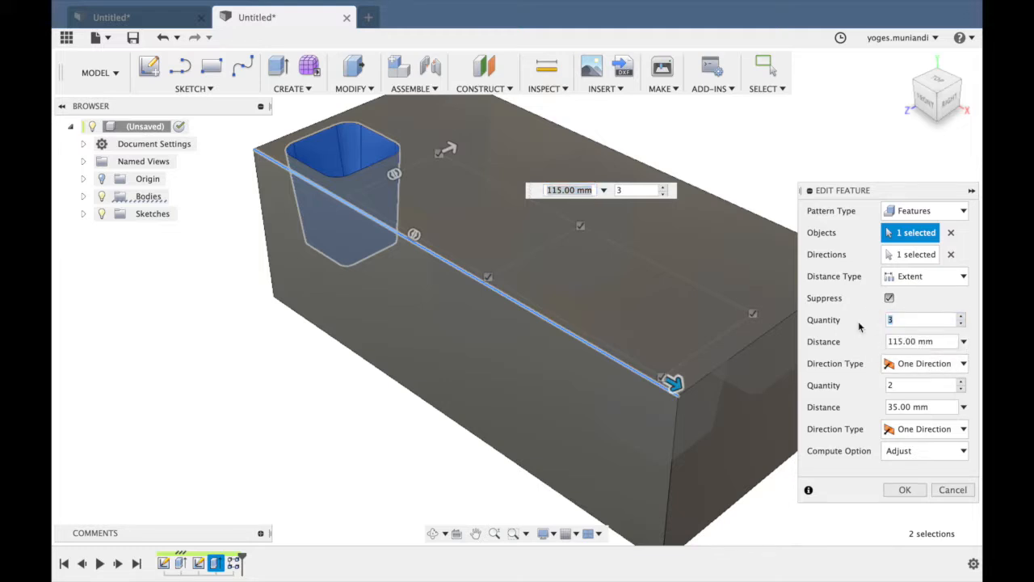
click(907, 490)
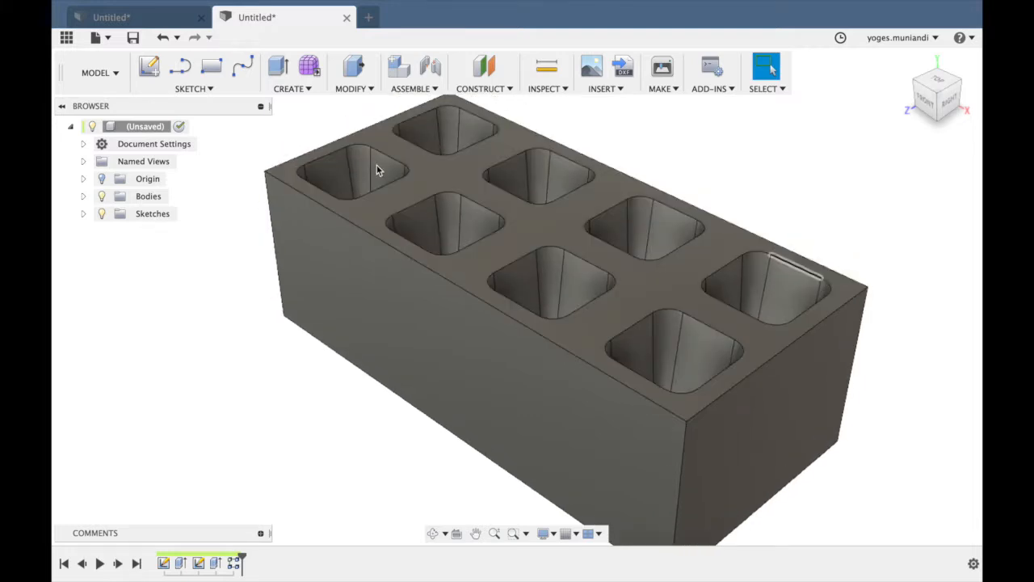
Measure the gap between a back-row pocket's outer edge and the block's adjacent long top edge.
click(546, 67)
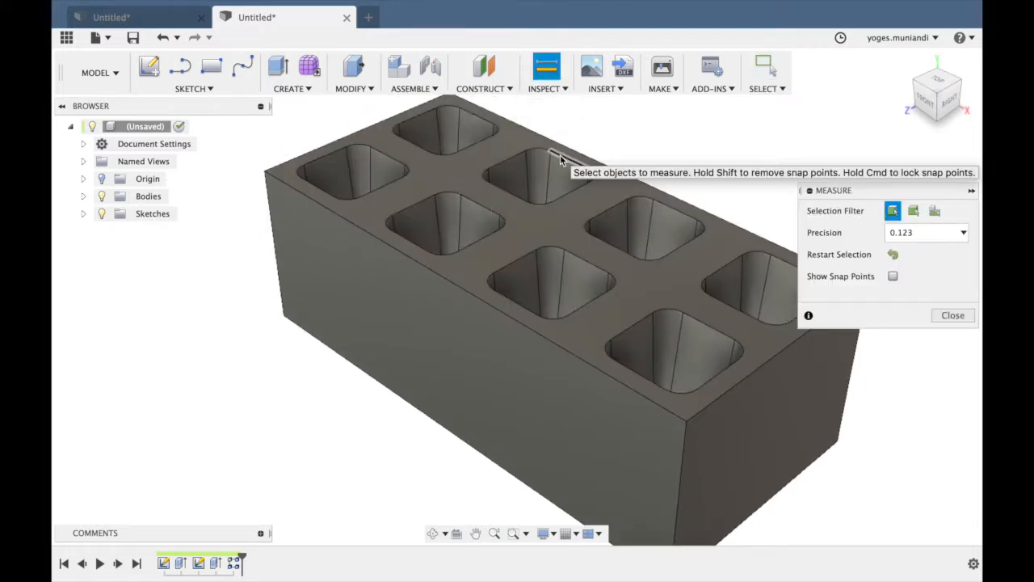
click(562, 159)
click(557, 144)
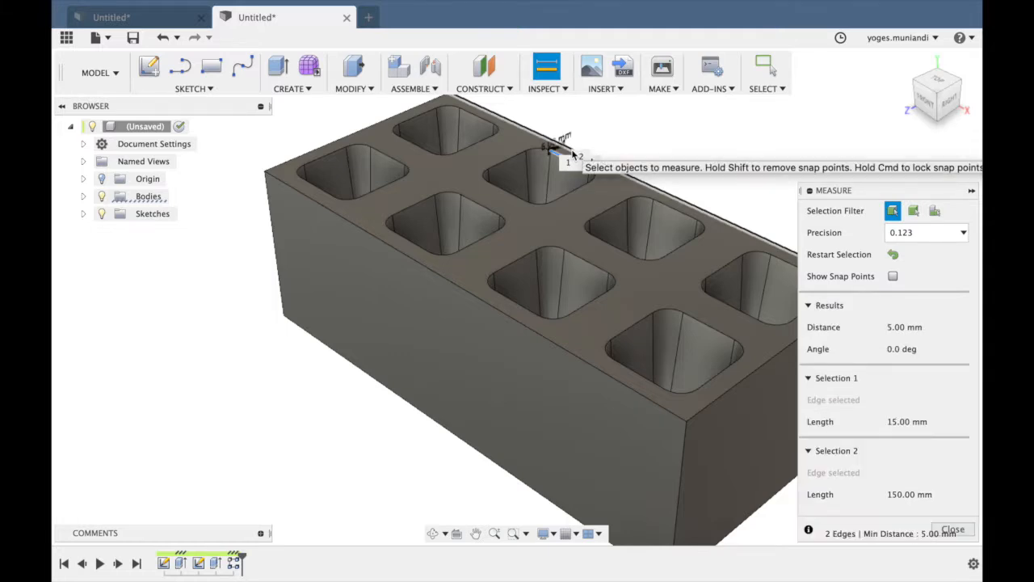
click(954, 529)
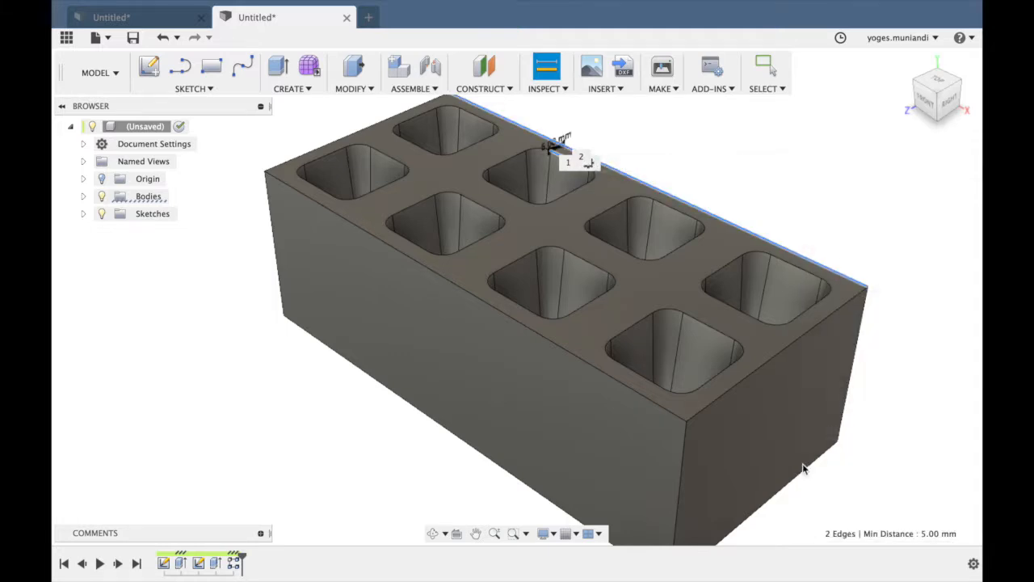
Fillet the top rim edges of all eight pockets with a constant 1 mm radius.
scroll(625, 240, up, 5)
scroll(625, 241, up, 5)
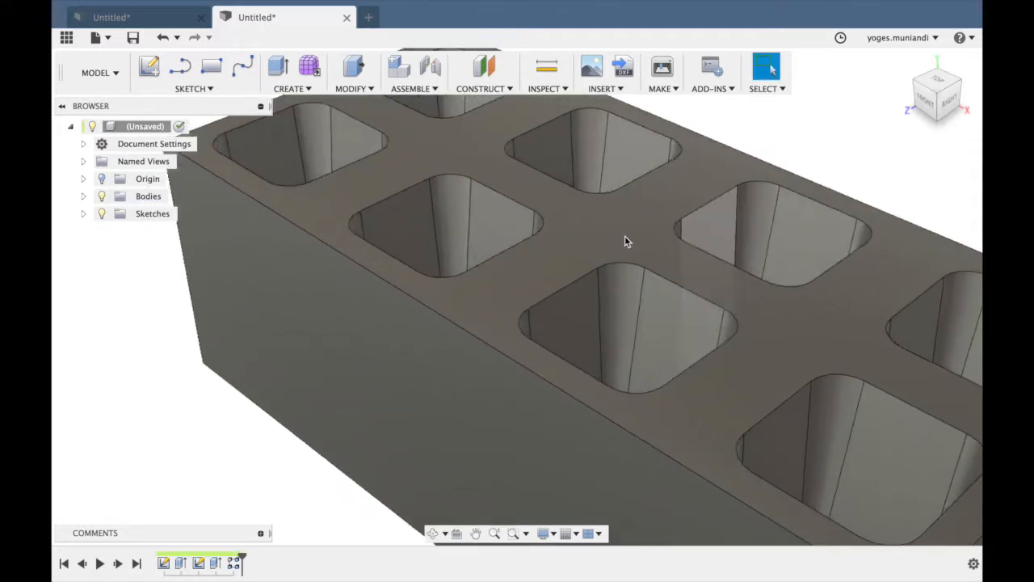
scroll(625, 238, down, 5)
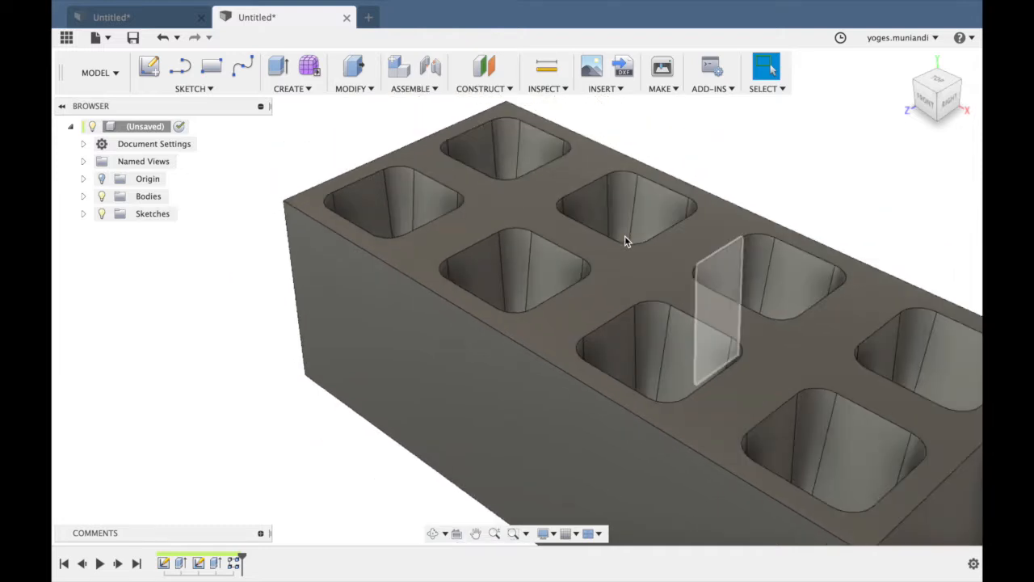
click(349, 89)
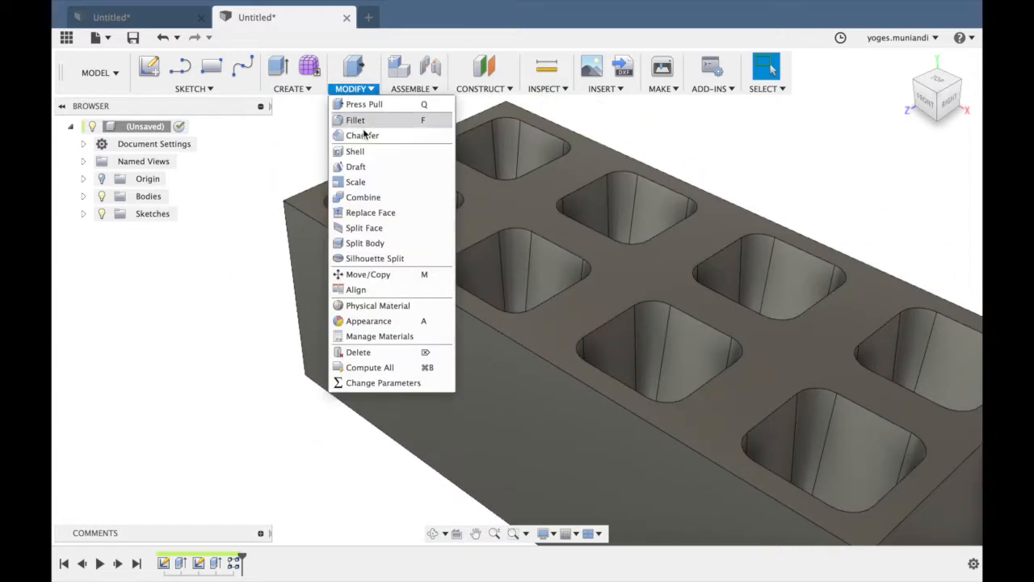
click(363, 118)
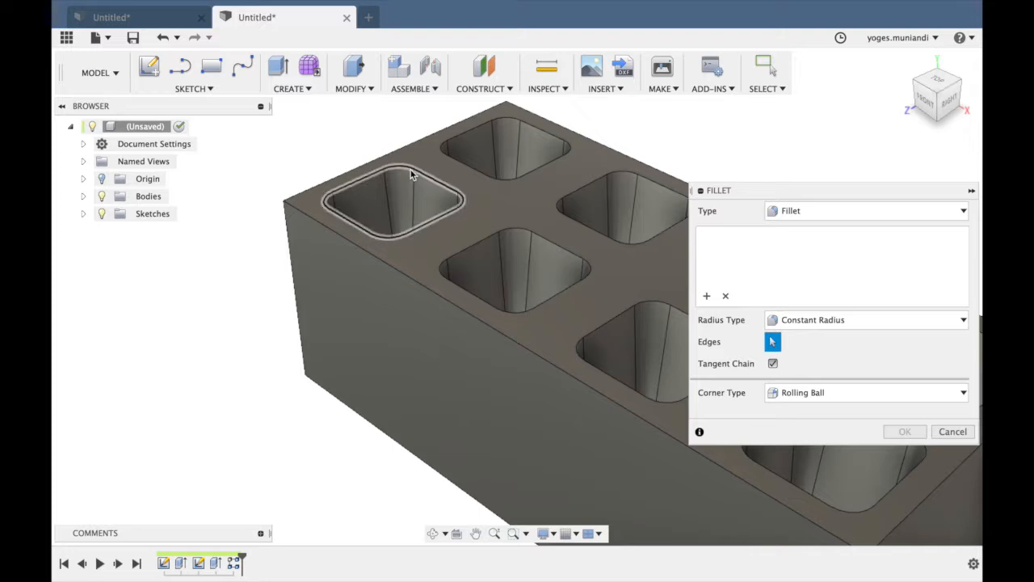
click(410, 169)
click(491, 235)
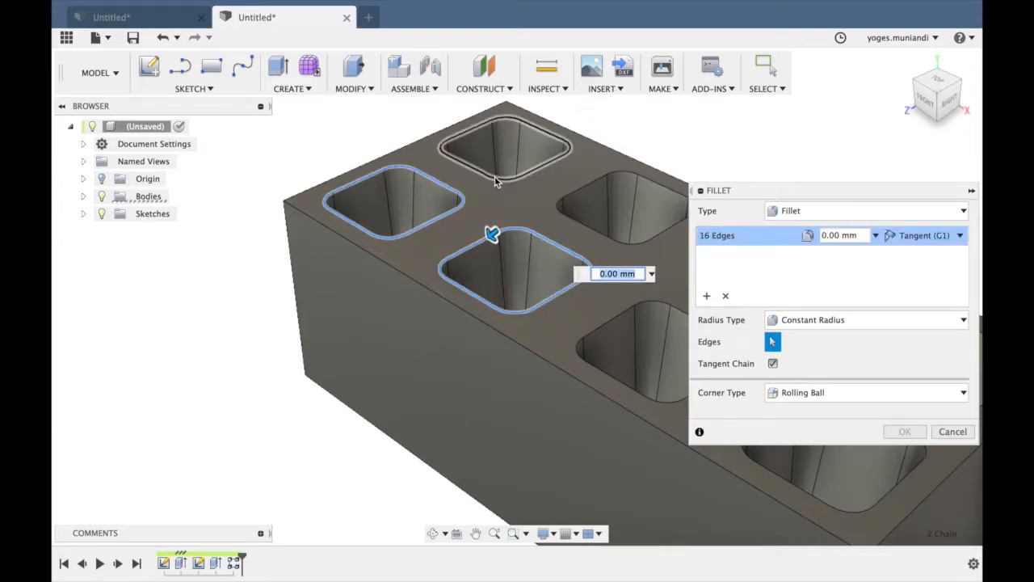
click(497, 179)
click(567, 202)
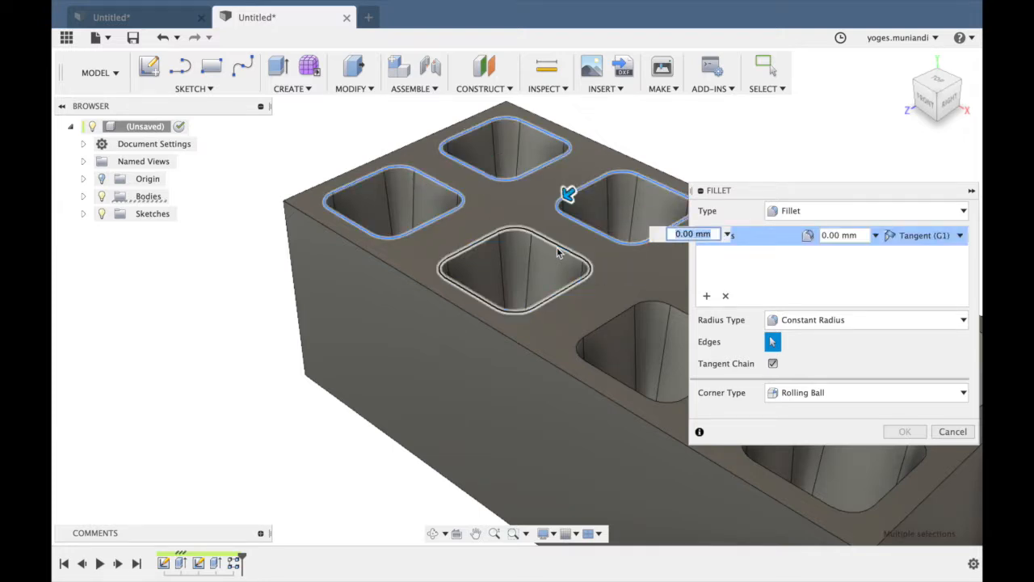
click(557, 248)
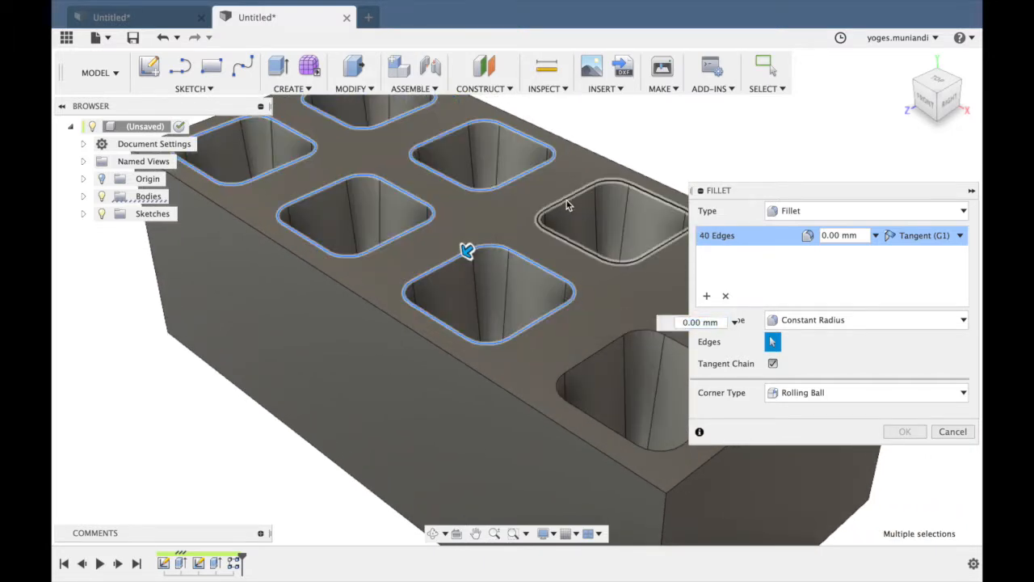
click(567, 200)
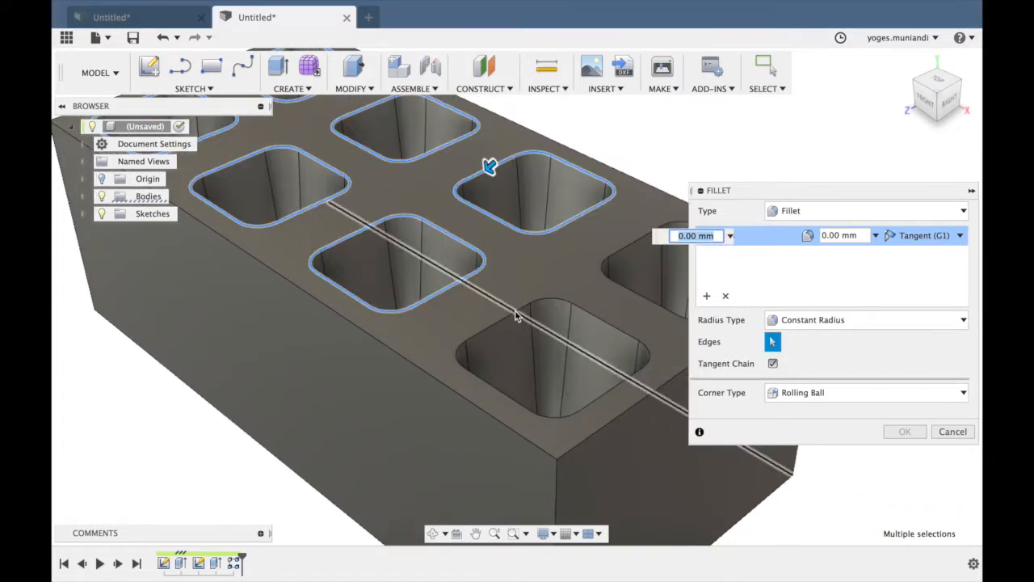
click(517, 318)
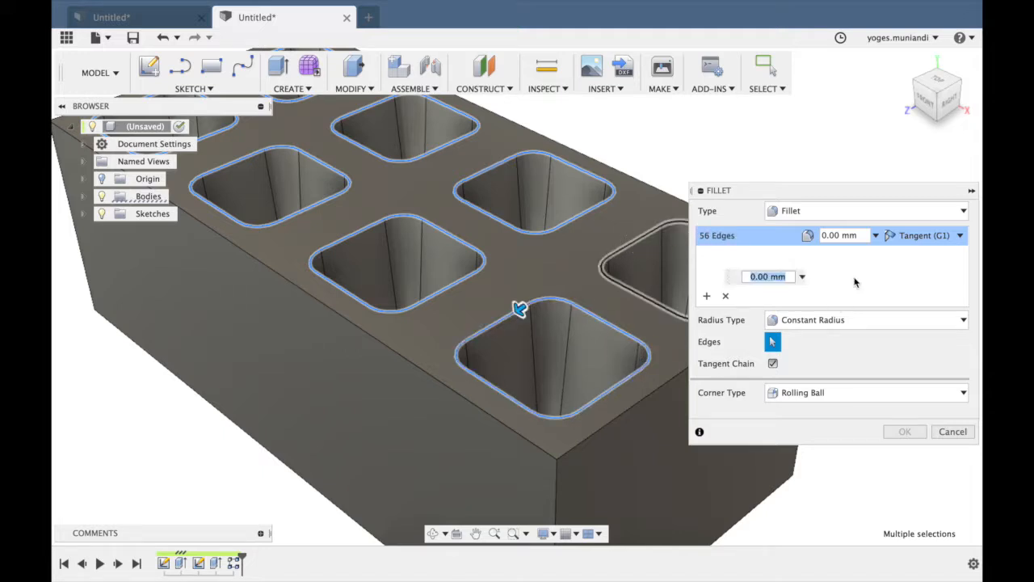
click(825, 235)
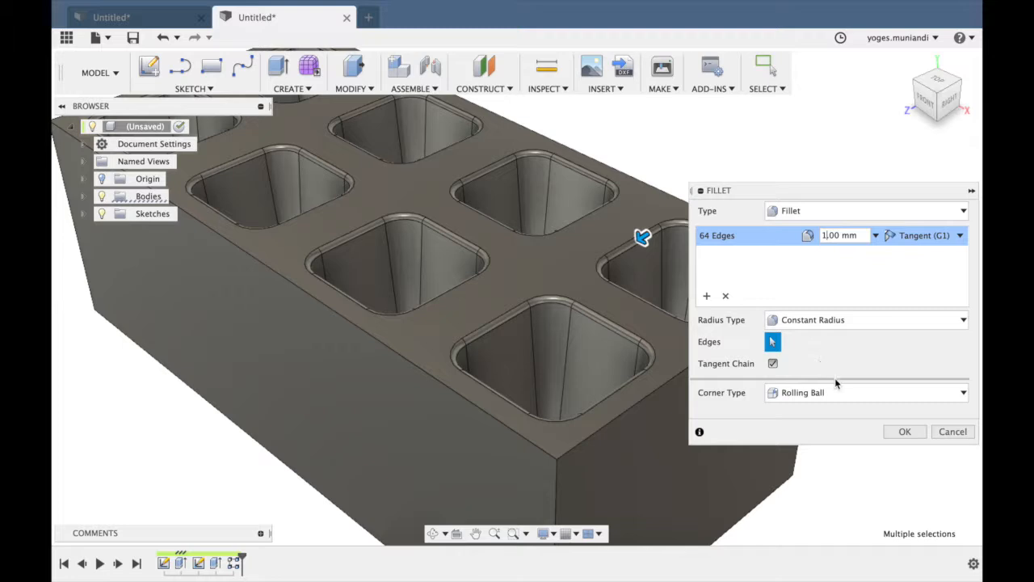
click(904, 431)
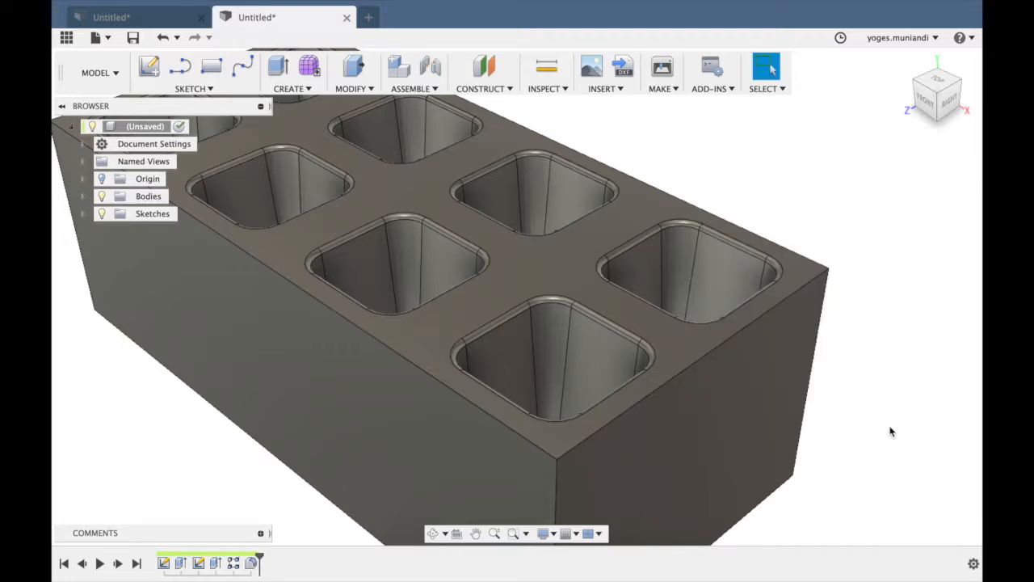
Fillet the bottom inner edges of all eight pockets with a constant 3 mm radius.
scroll(752, 266, down, 3)
drag(944, 112, 946, 113)
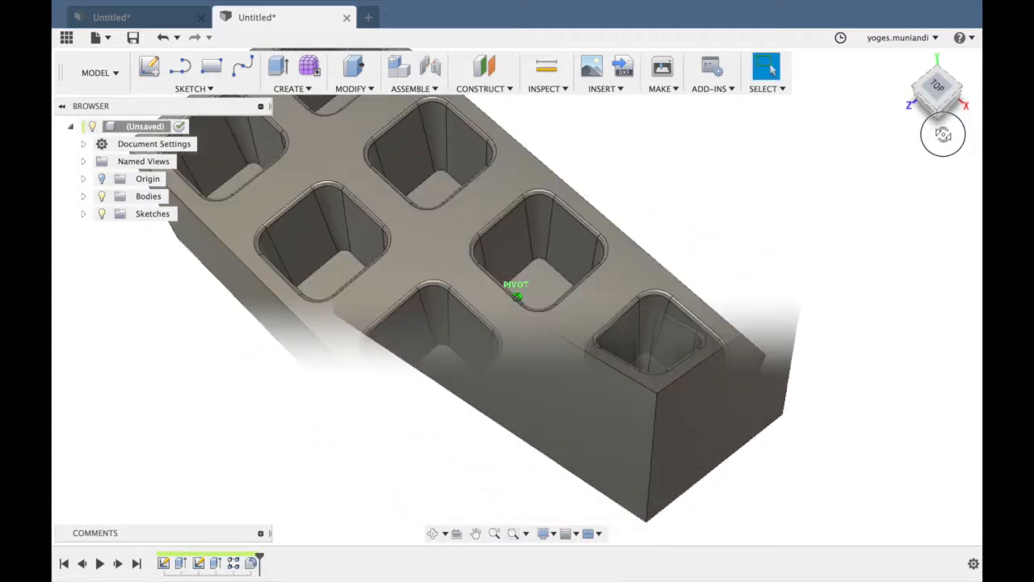
click(354, 89)
click(356, 120)
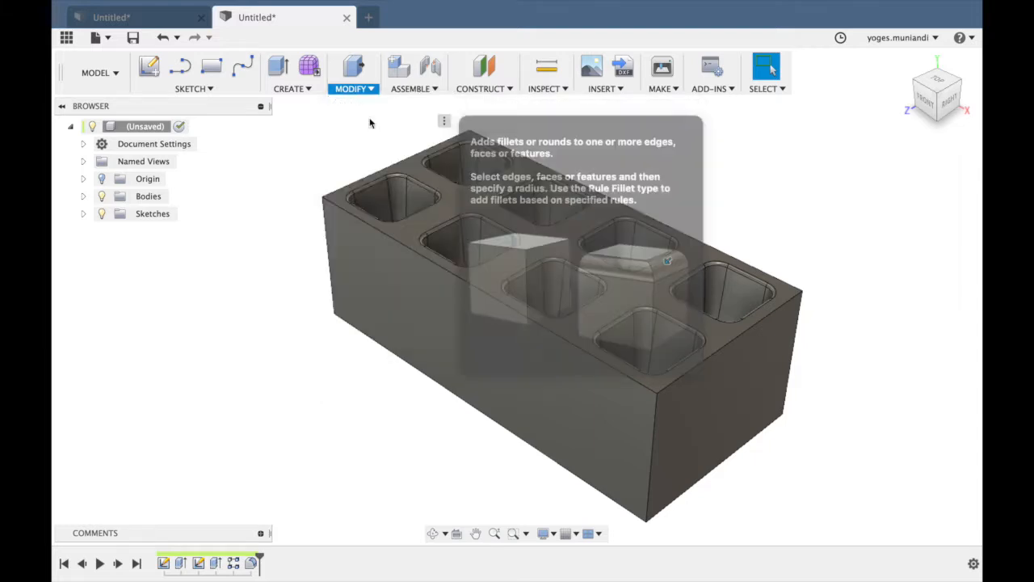
drag(937, 93, 917, 139)
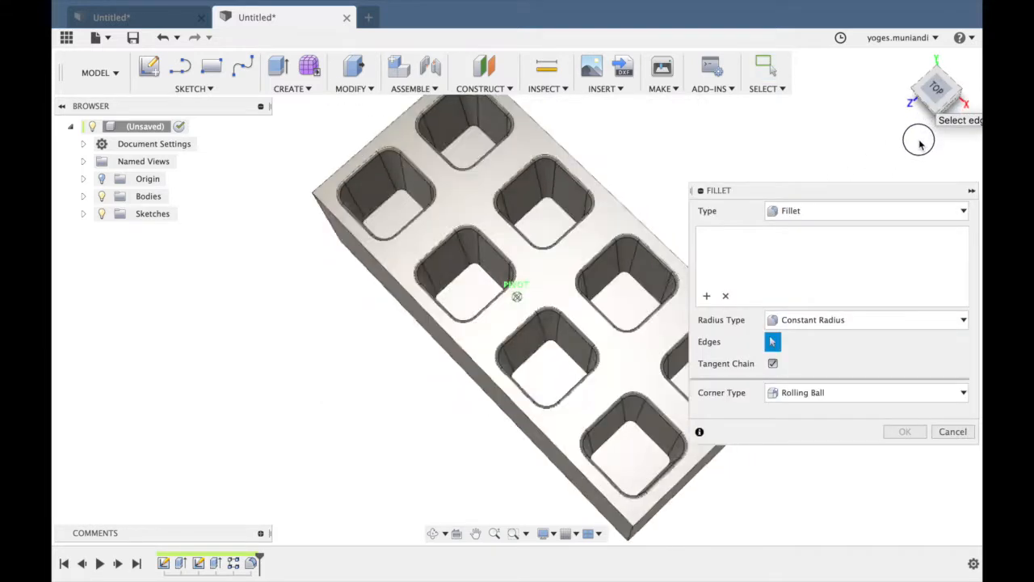
click(381, 202)
click(464, 142)
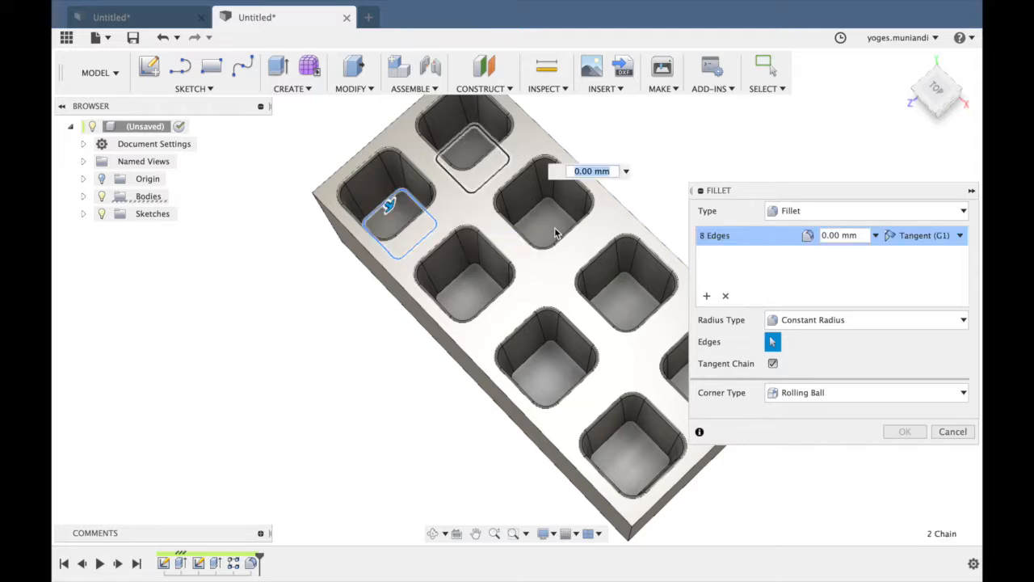
click(533, 213)
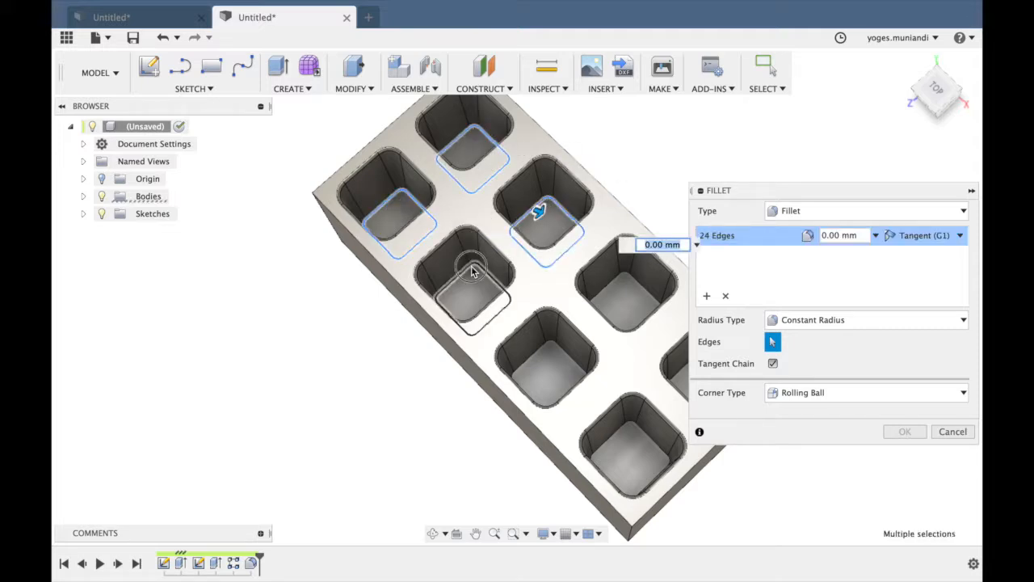
click(474, 273)
click(549, 346)
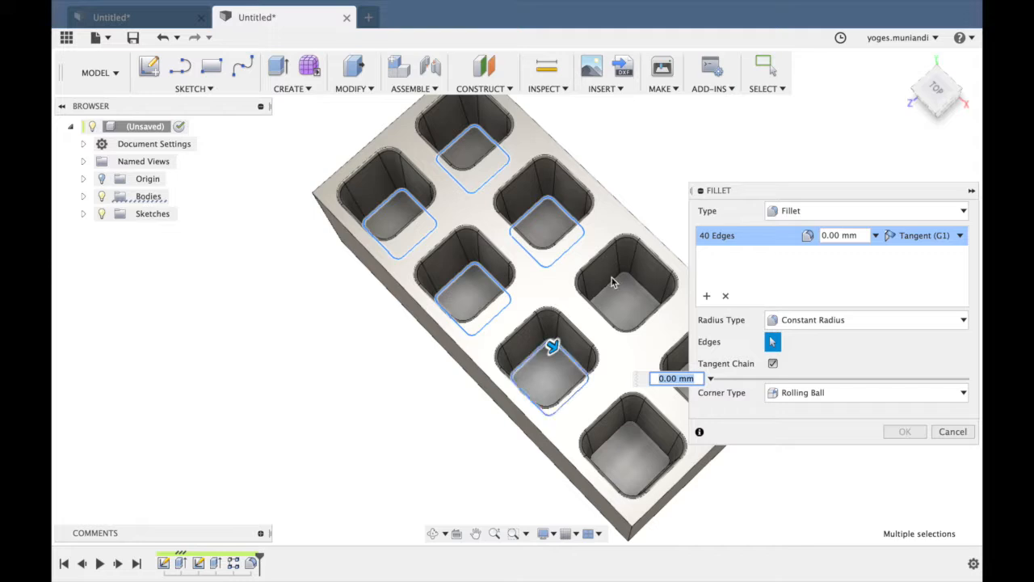
click(619, 292)
click(634, 430)
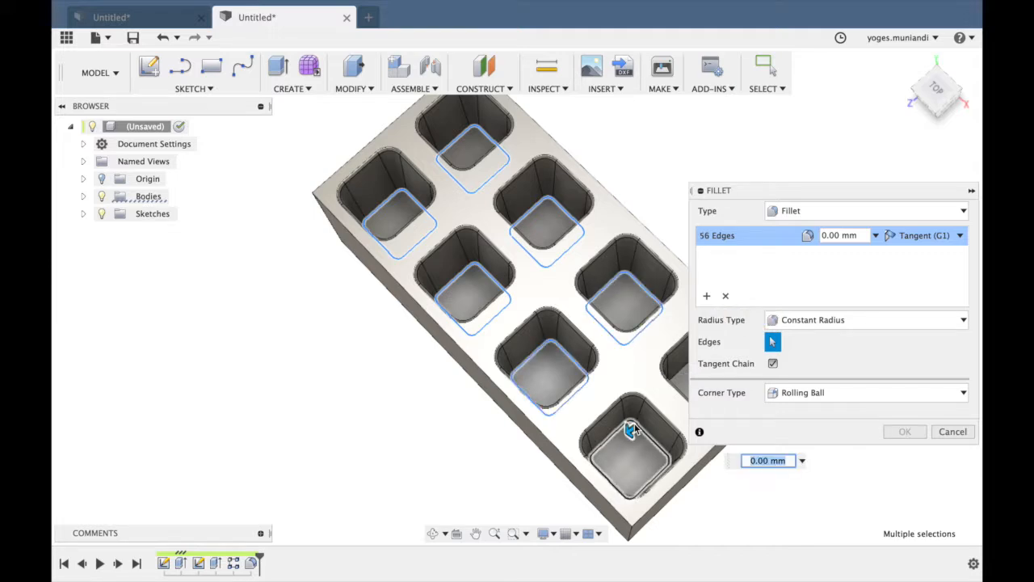
scroll(639, 424, right, 3)
click(653, 353)
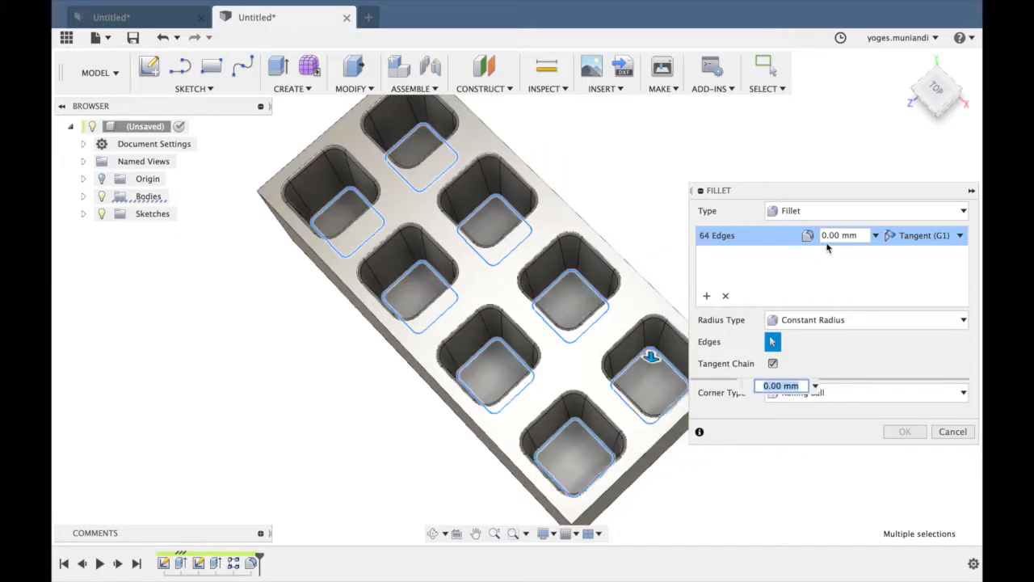
click(828, 235)
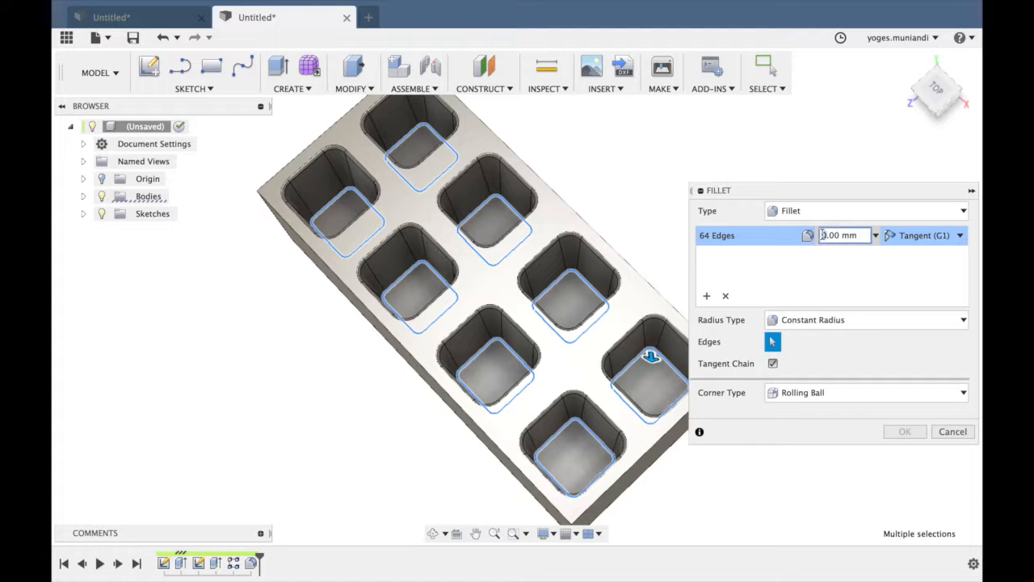
key(Return)
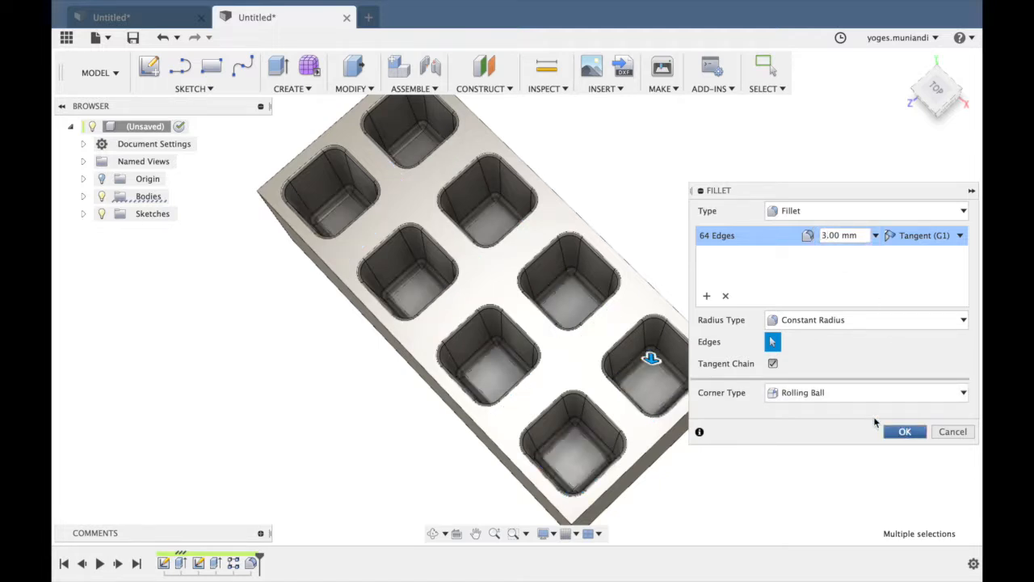
click(893, 434)
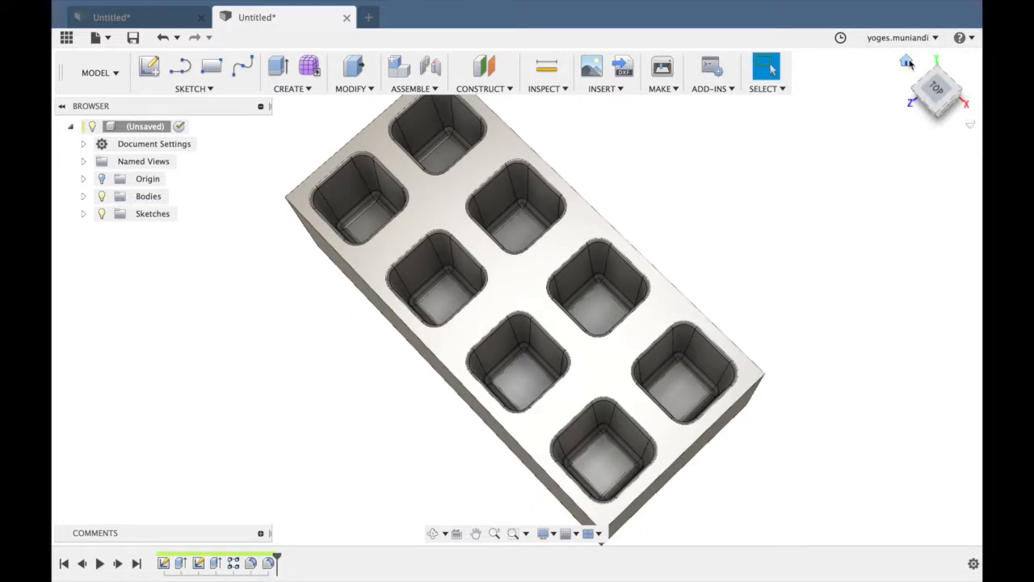
Shell the block to a 2 mm inside thickness, removing its four side faces and the bottom face.
click(909, 64)
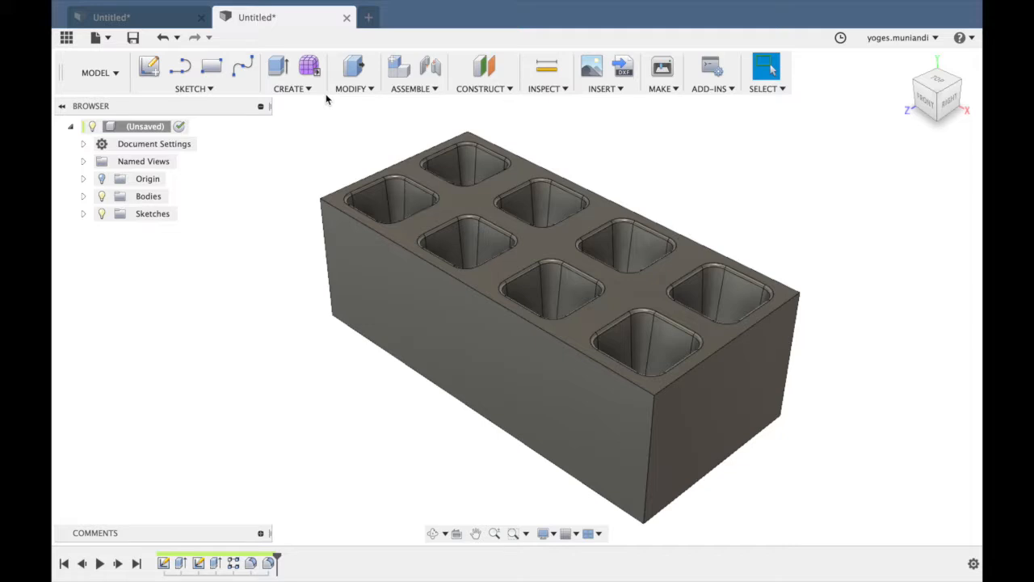
click(306, 91)
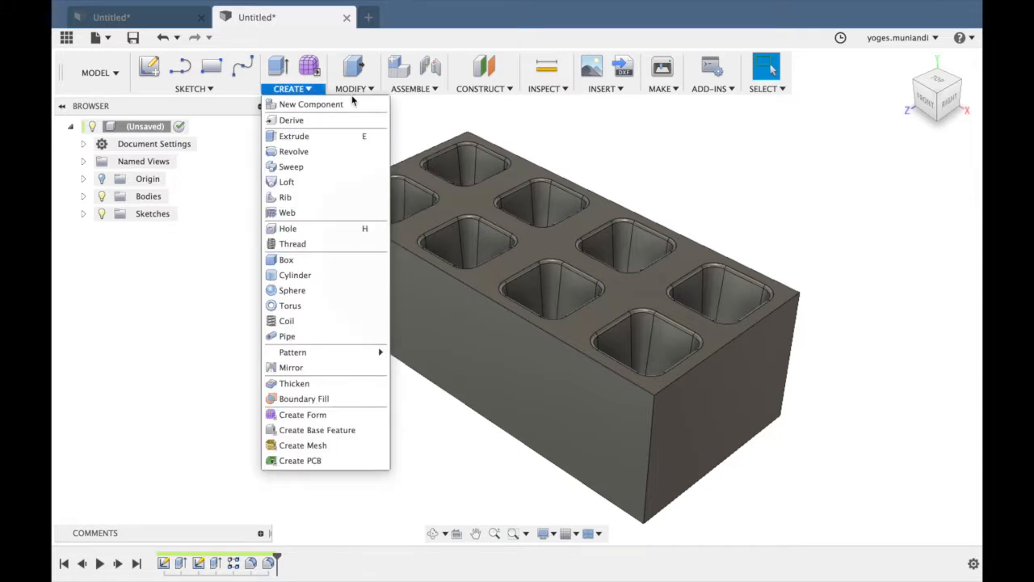
click(369, 89)
click(377, 152)
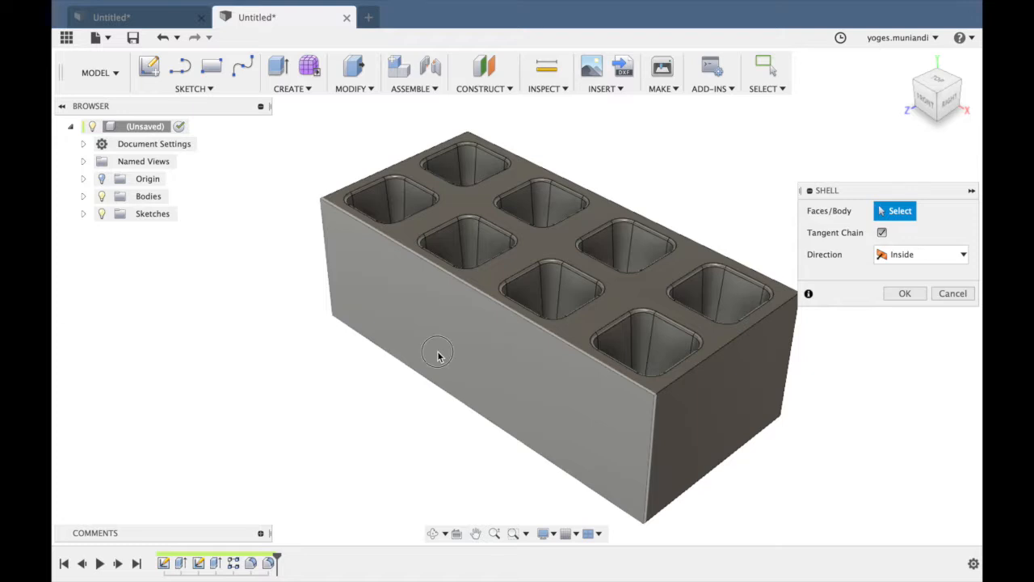
click(439, 357)
click(742, 397)
shift+middle_drag(512, 284, 781, 124)
click(649, 282)
shift+middle_drag(652, 282, 600, 383)
click(653, 153)
shift+middle_drag(653, 154, 605, 253)
click(605, 253)
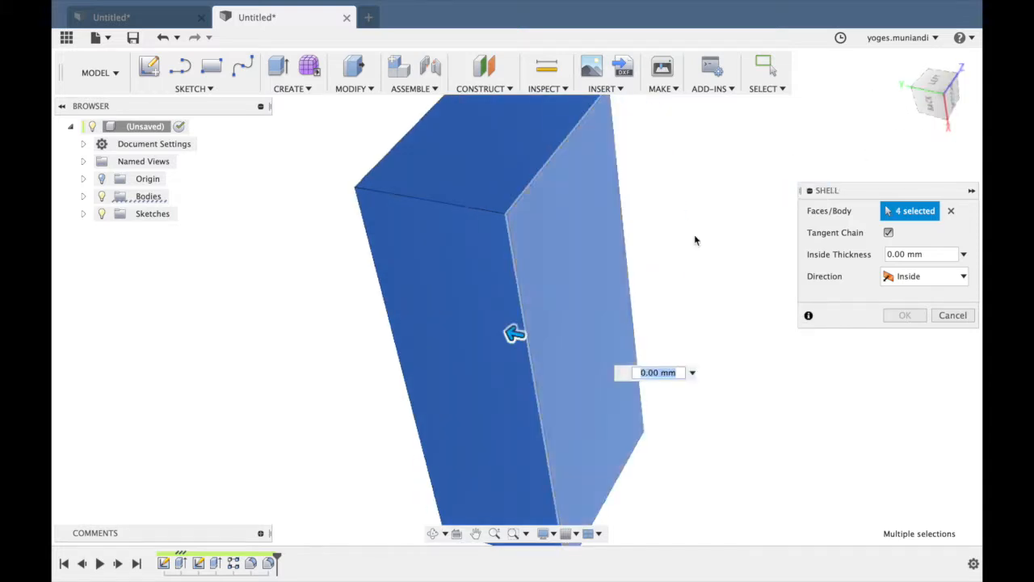
click(906, 63)
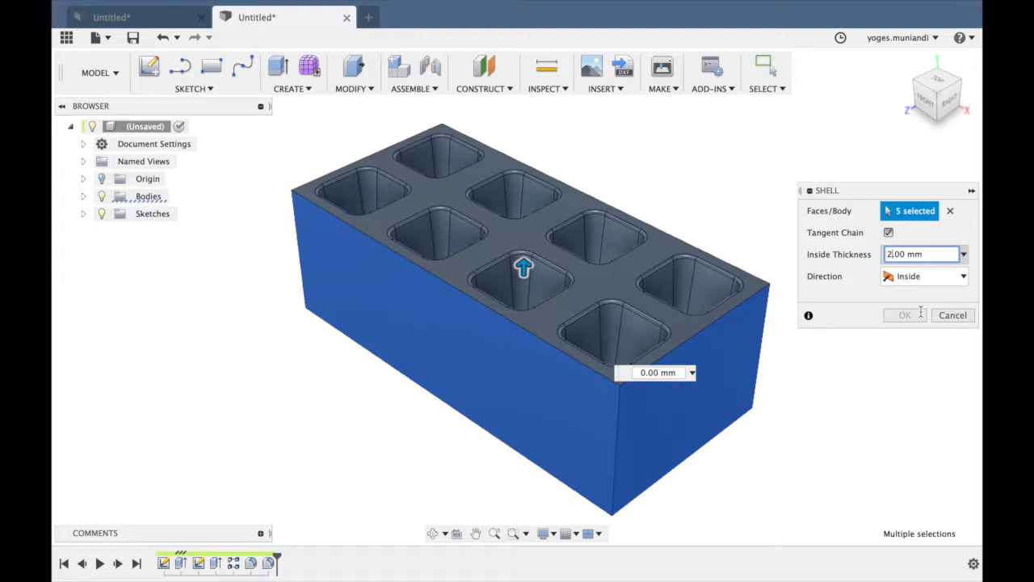
key(Return)
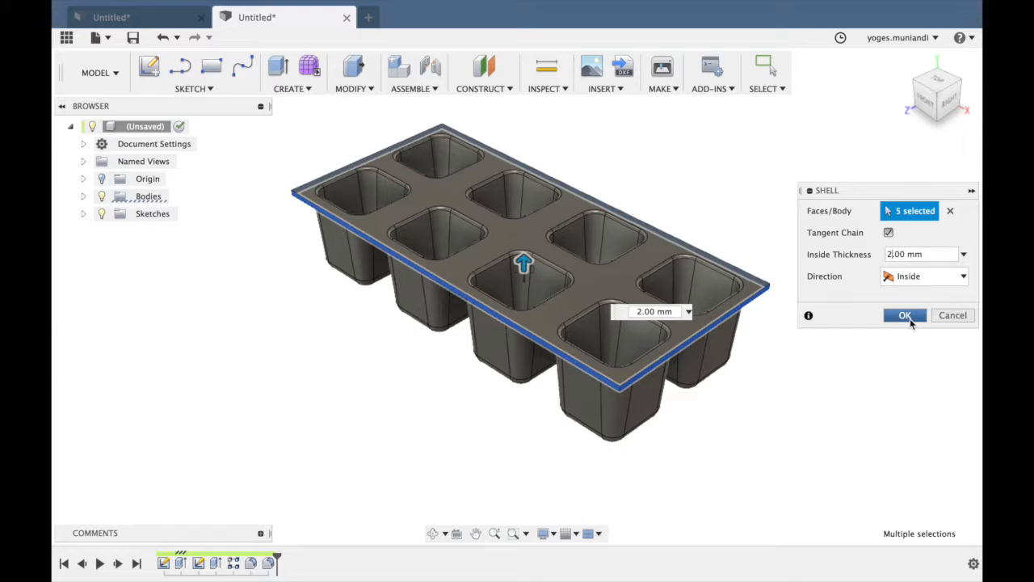
click(906, 315)
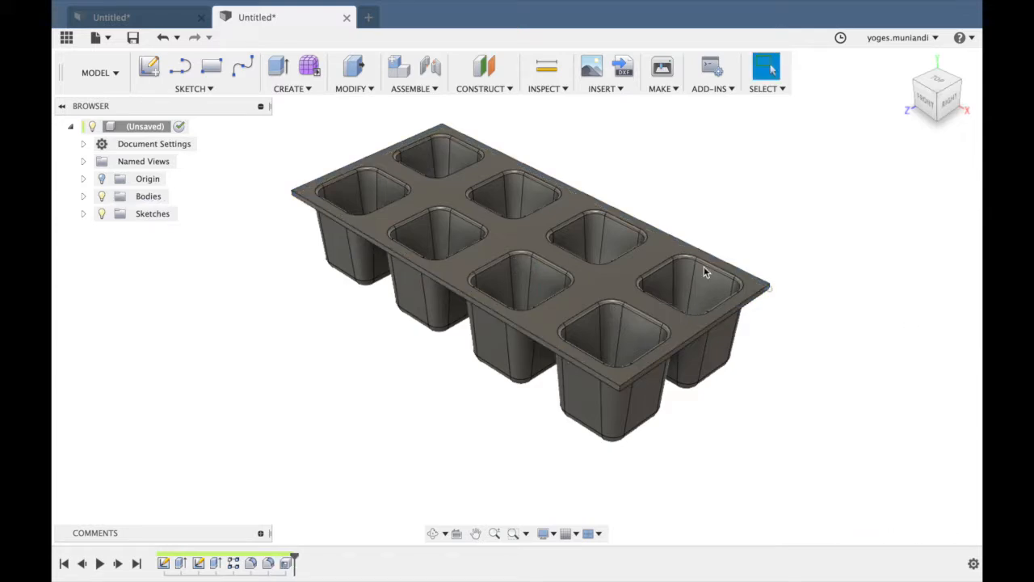
scroll(700, 262, up, 5)
scroll(700, 263, up, 2)
scroll(700, 263, down, 7)
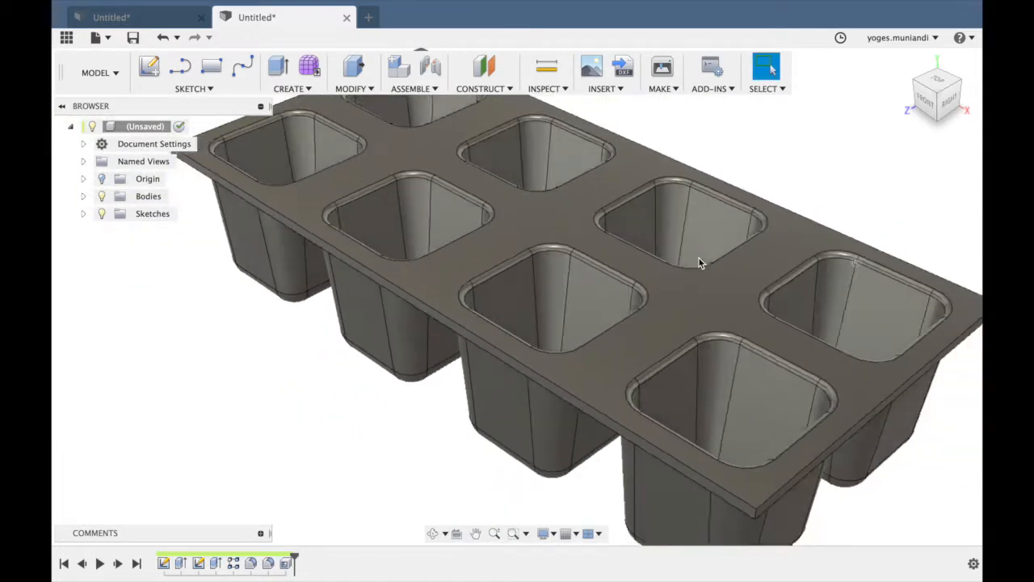
drag(941, 114, 940, 83)
click(906, 63)
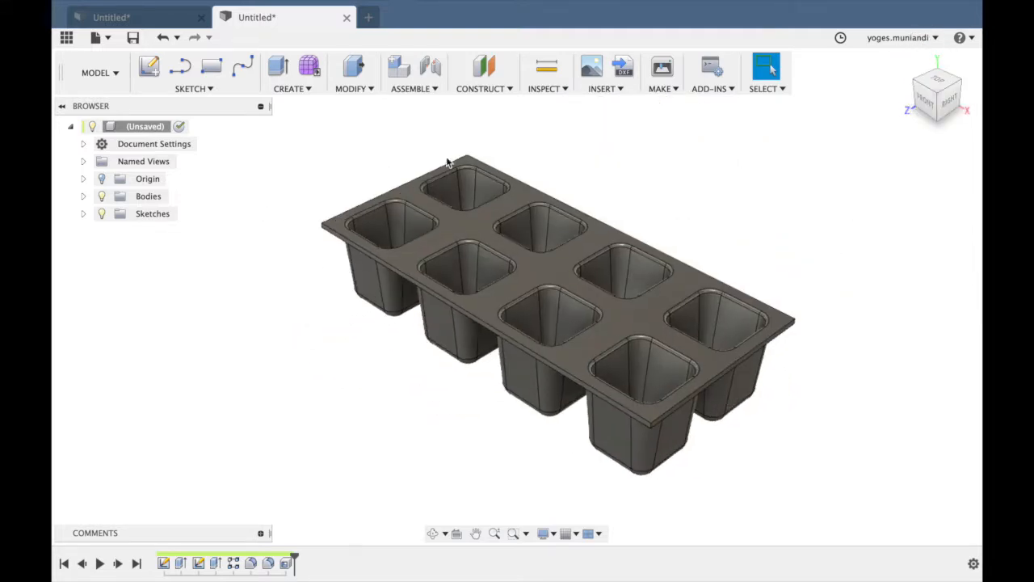
Fillet the four outer vertical corner edges of the tray's flat rim with a constant 5 mm radius.
scroll(401, 160, up, 5)
scroll(402, 162, down, 3)
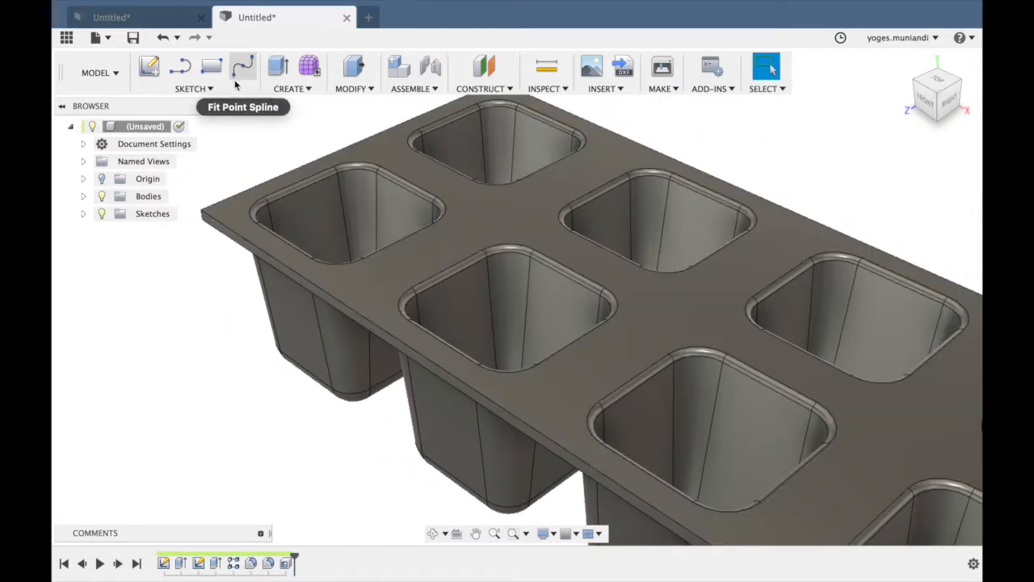
click(255, 88)
click(351, 88)
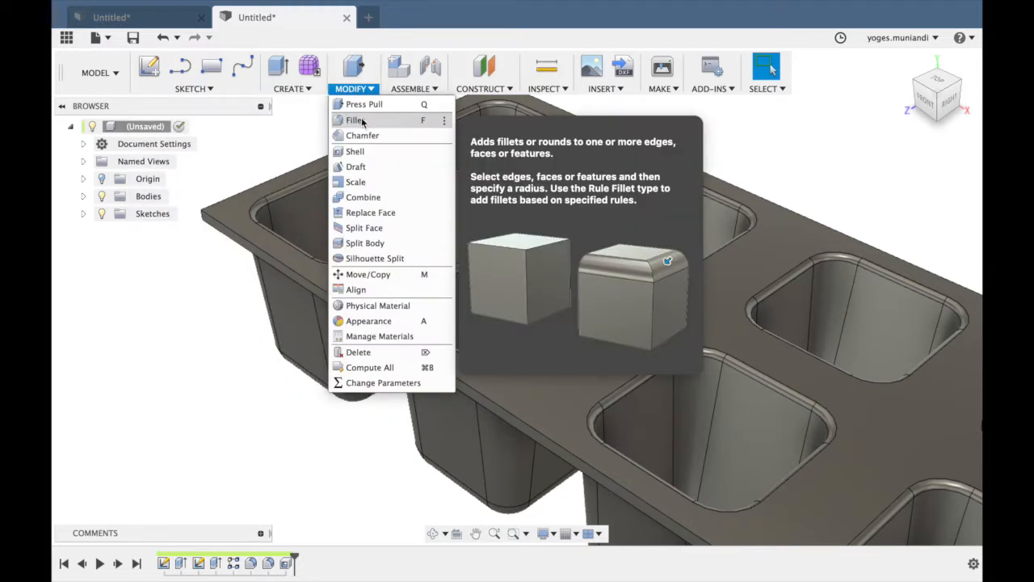
click(364, 122)
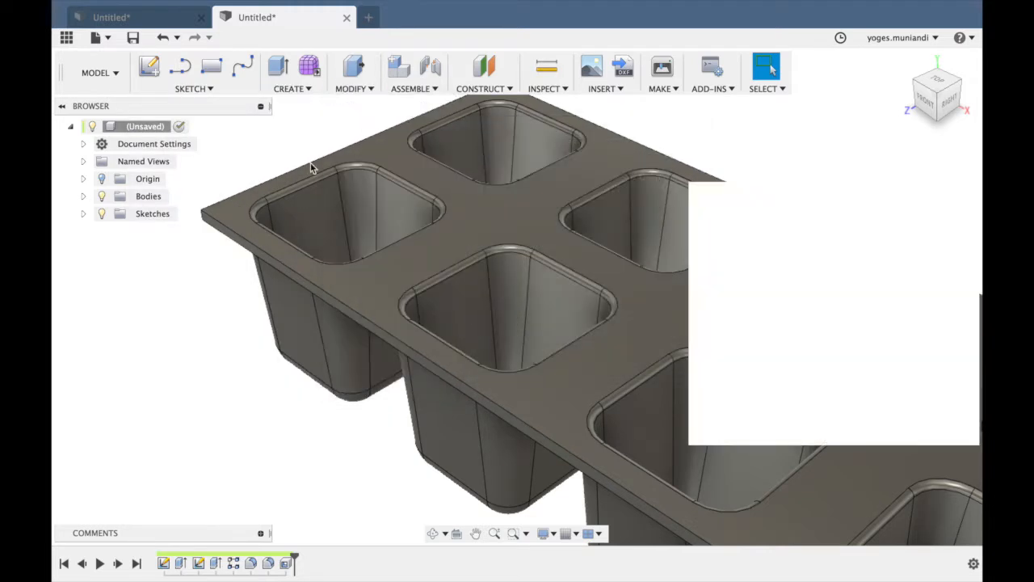
click(202, 222)
shift+middle_drag(605, 129, 658, 139)
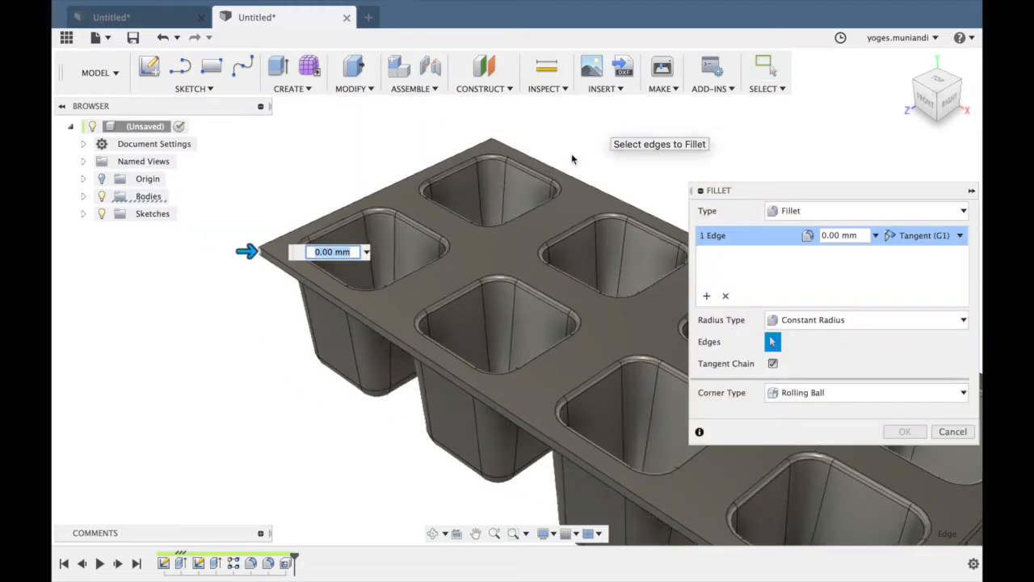
click(492, 144)
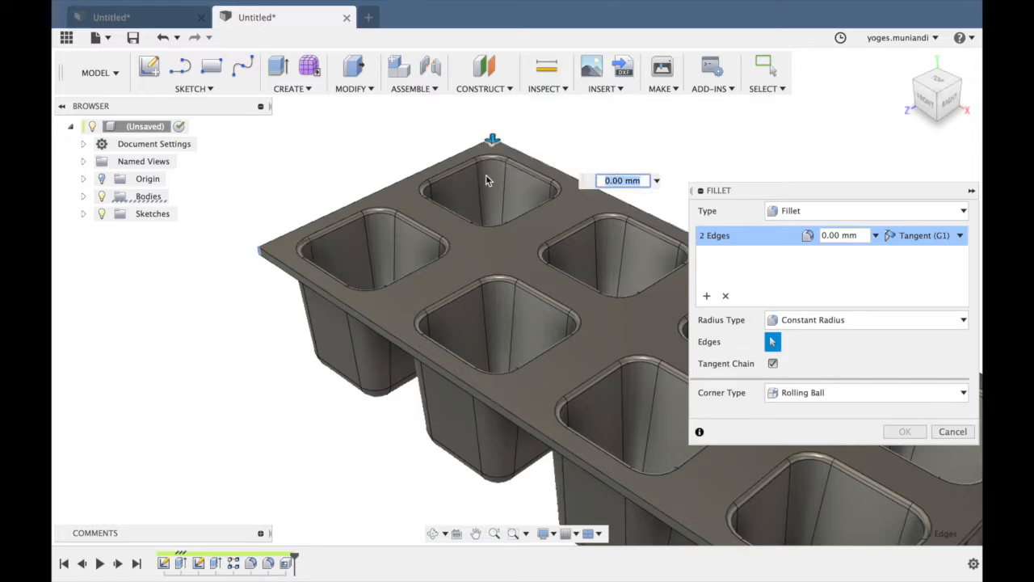
scroll(486, 178, right, 5)
scroll(485, 175, up, 3)
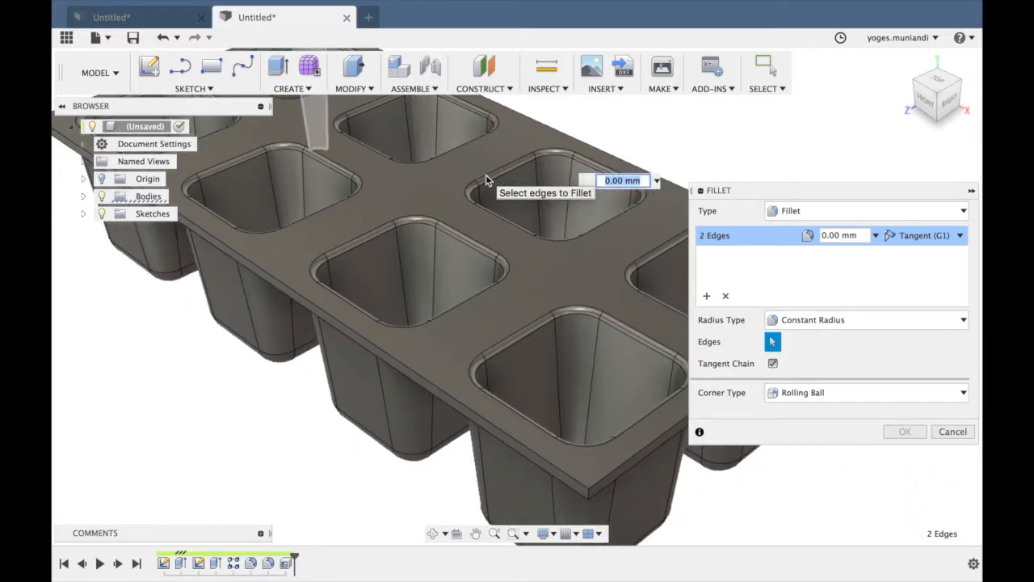
click(590, 497)
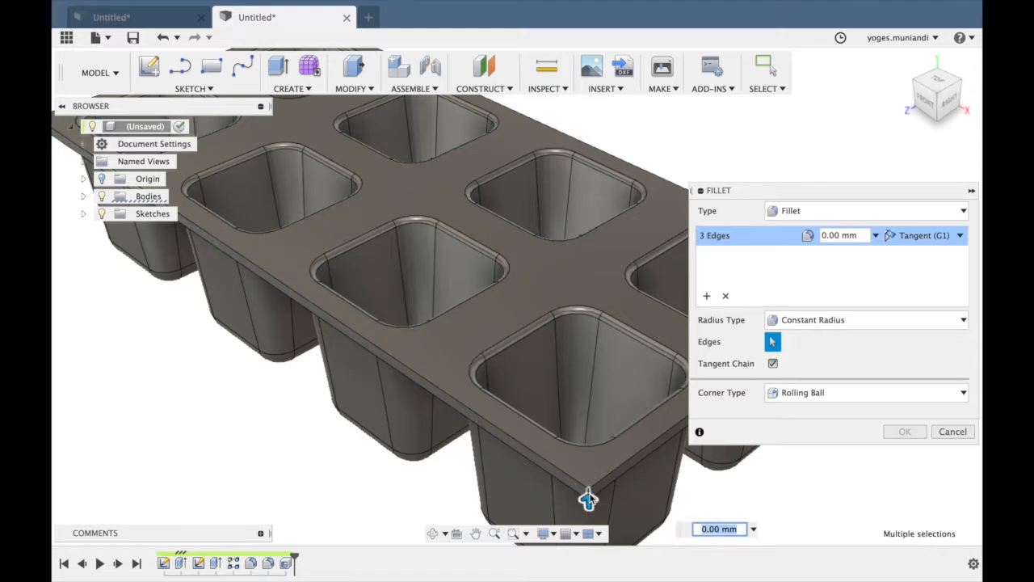
scroll(590, 499, right, 5)
scroll(590, 499, right, 5)
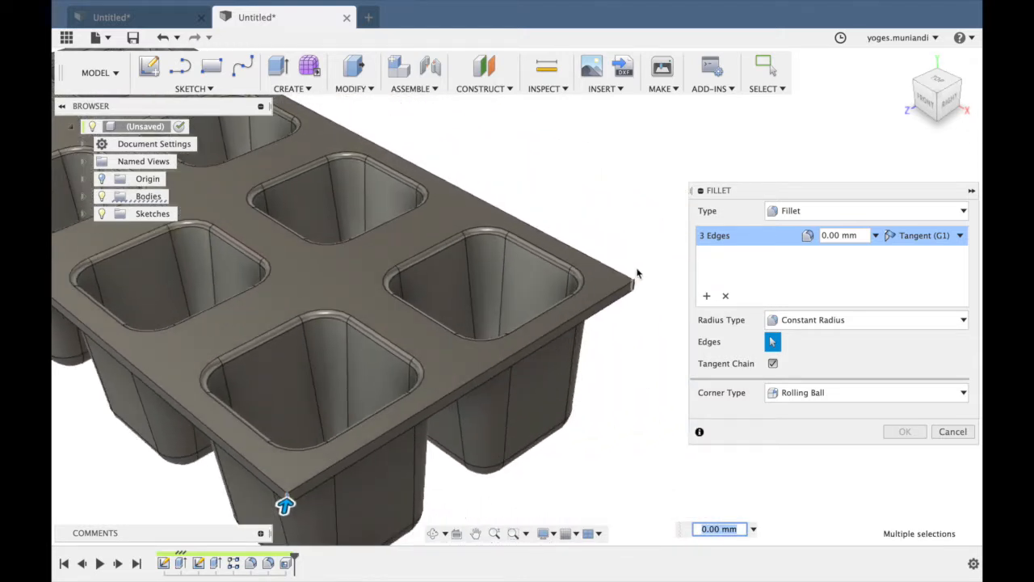
click(635, 289)
drag(644, 286, 631, 286)
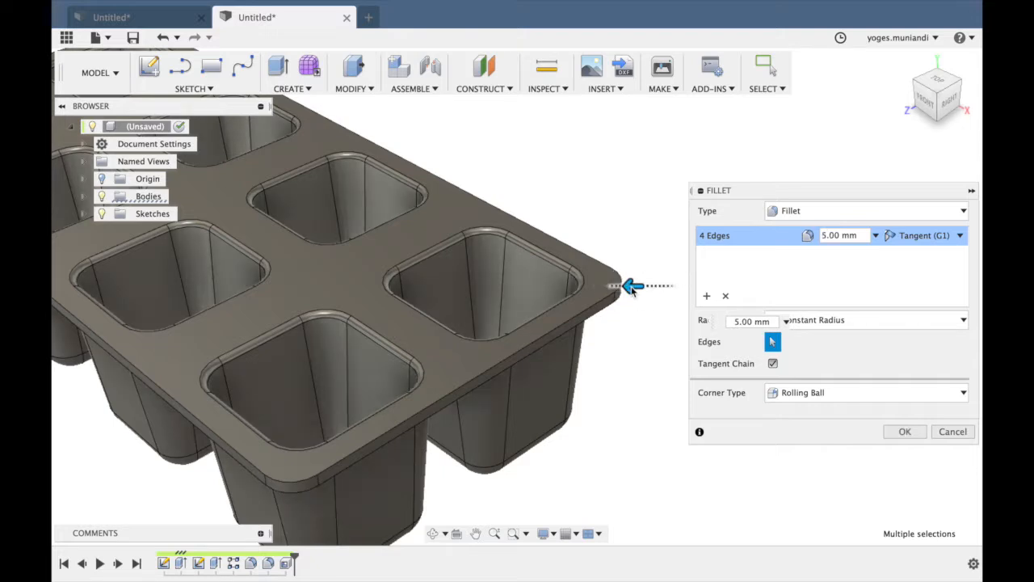
click(902, 436)
Start a new sketch on the vertical front origin plane, looking at the end of the tray's rim.
scroll(743, 346, down, 5)
scroll(744, 346, left, 2)
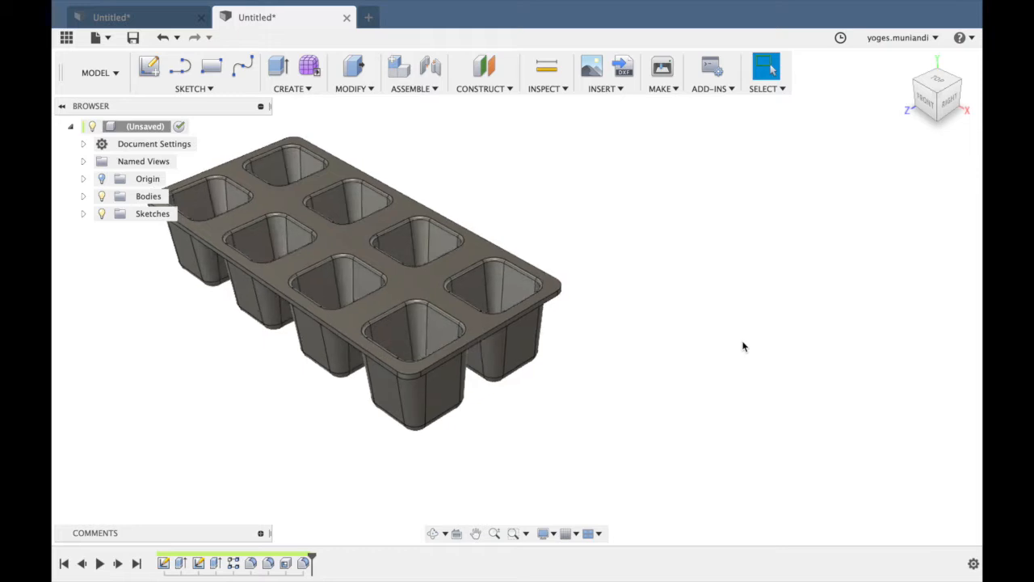
scroll(743, 346, left, 3)
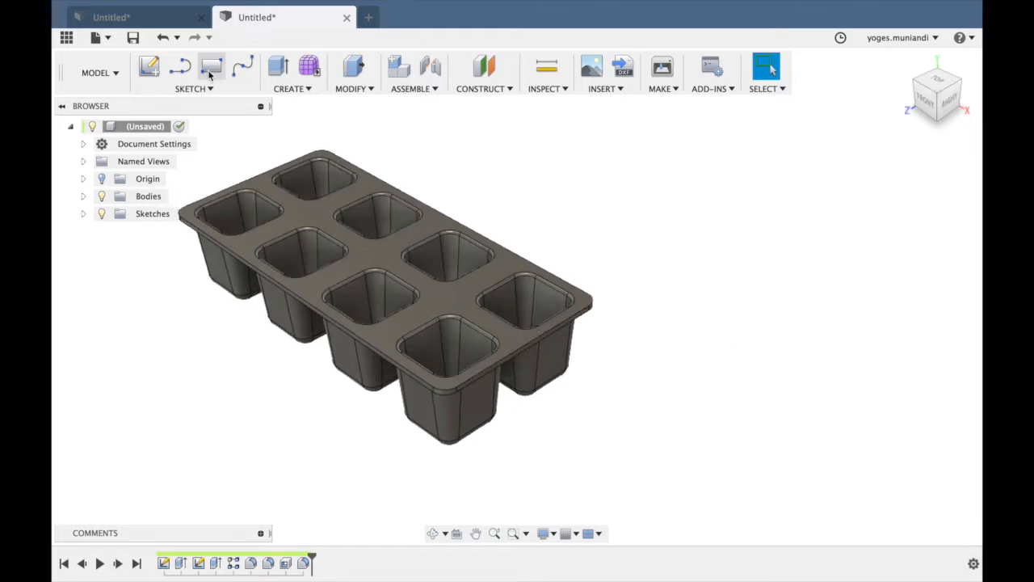
click(148, 66)
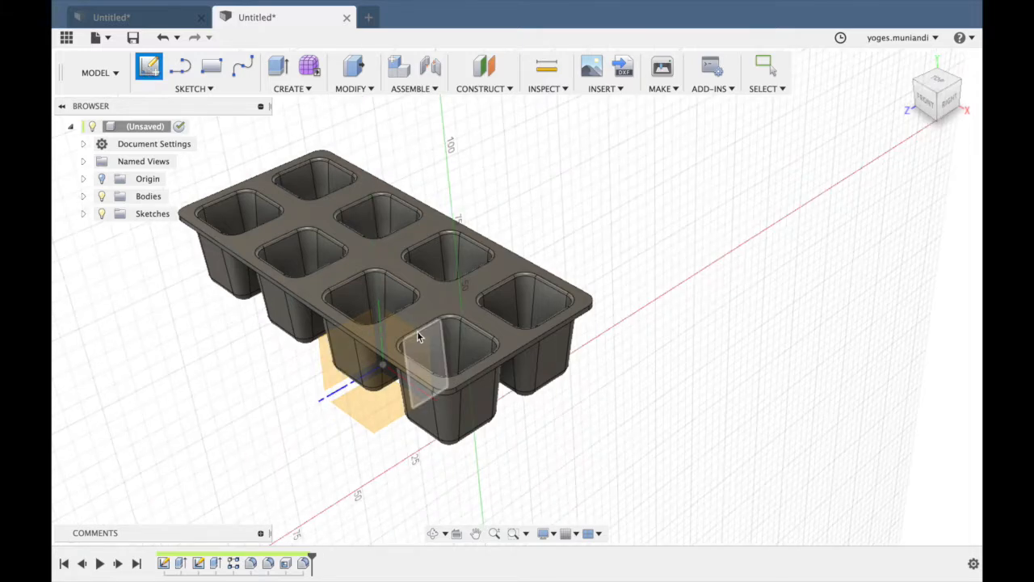
scroll(425, 348, up, 5)
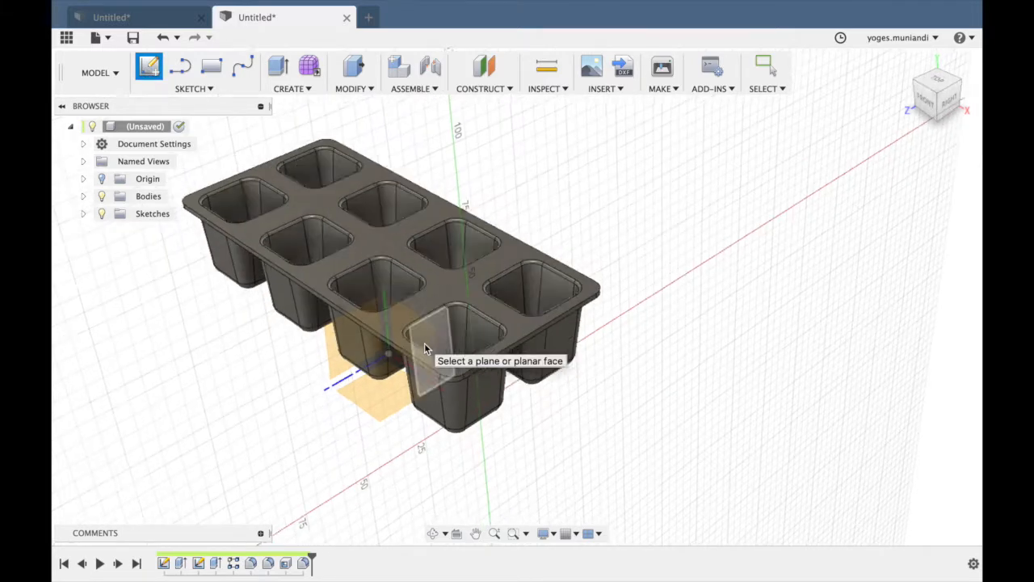
scroll(382, 377, down, 6)
shift+middle_drag(383, 377, 456, 277)
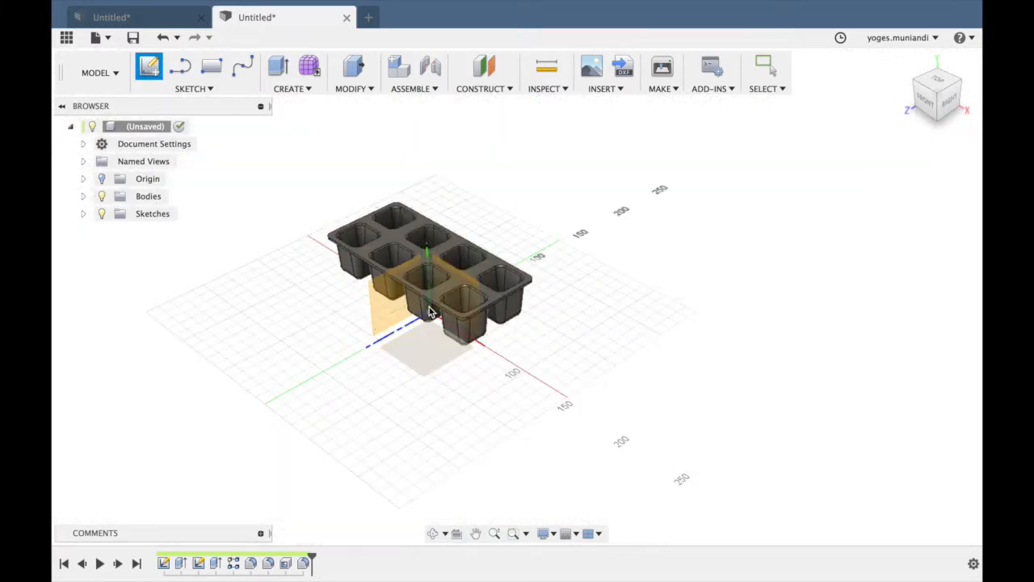
click(457, 277)
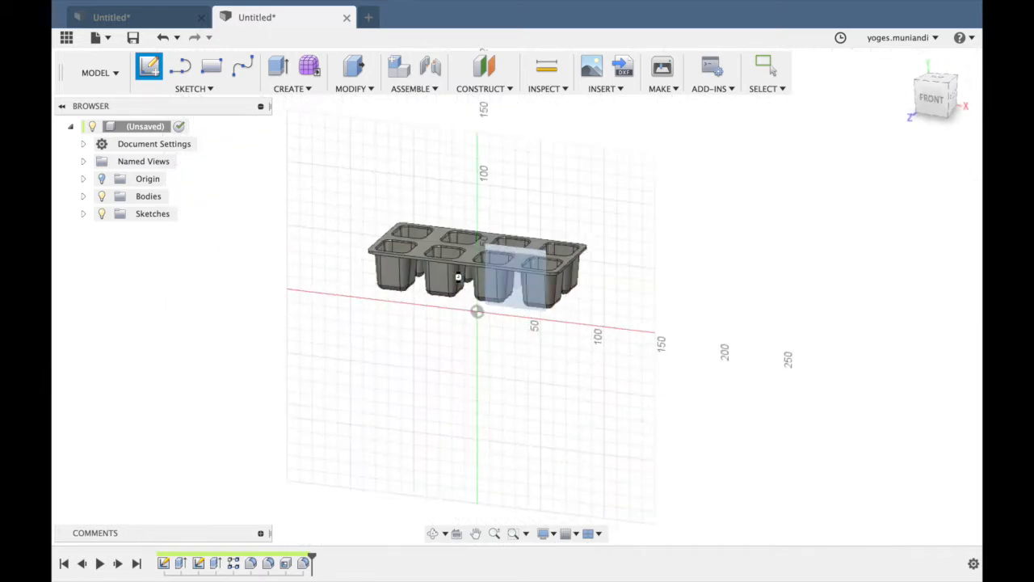
scroll(656, 362, up, 10)
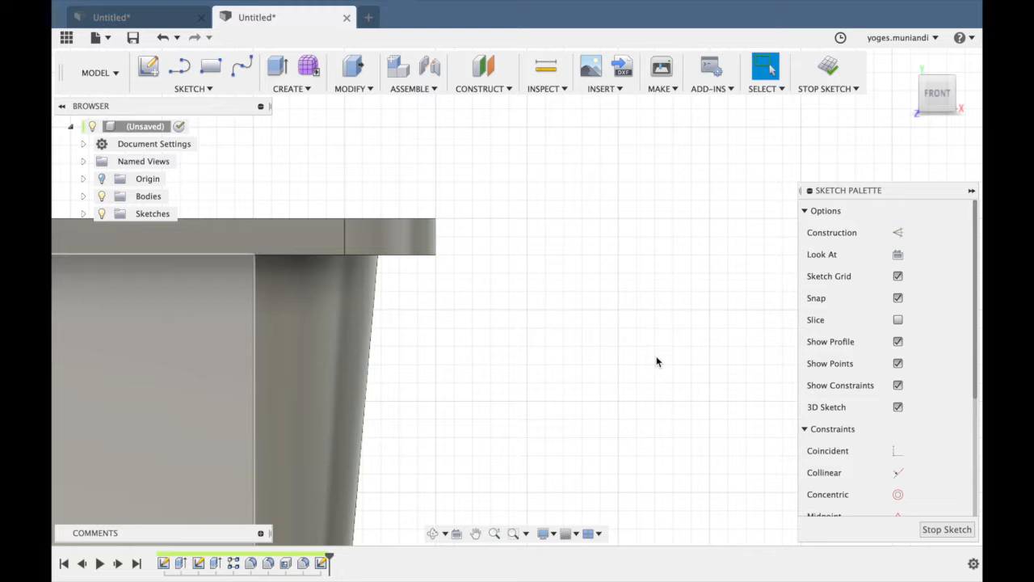
Sketch a closed L-shaped lip profile from the rim's upper outer corner, about 4.4 mm wide and 4 mm high, with its foot pointing outward.
key(l)
click(436, 219)
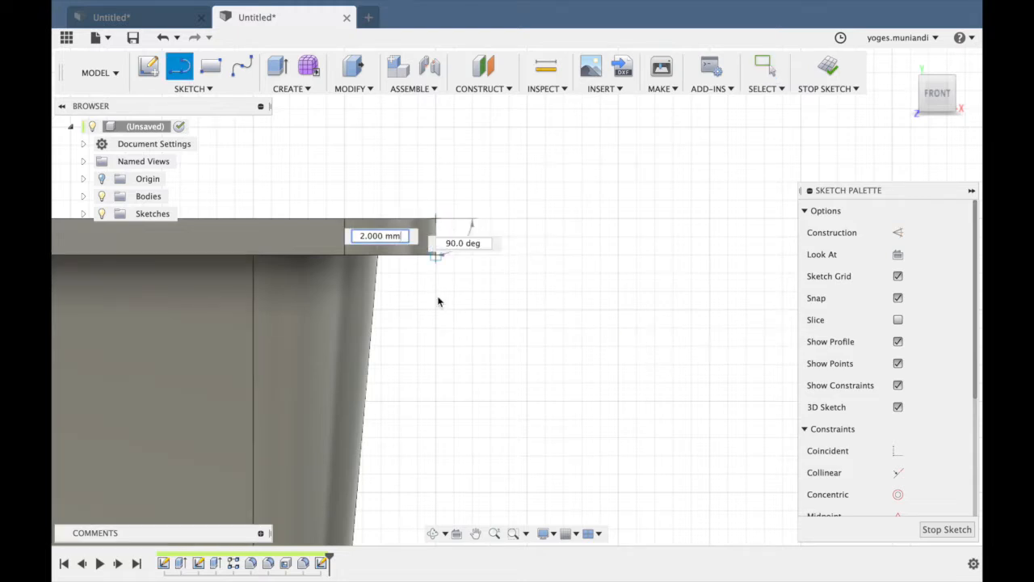
click(436, 292)
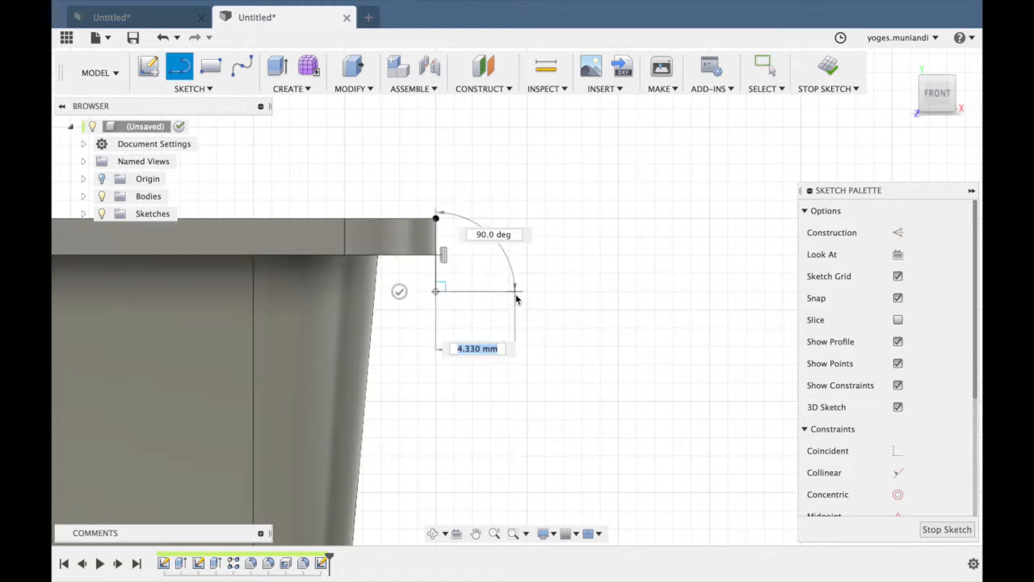
click(518, 279)
click(517, 266)
double_click(454, 265)
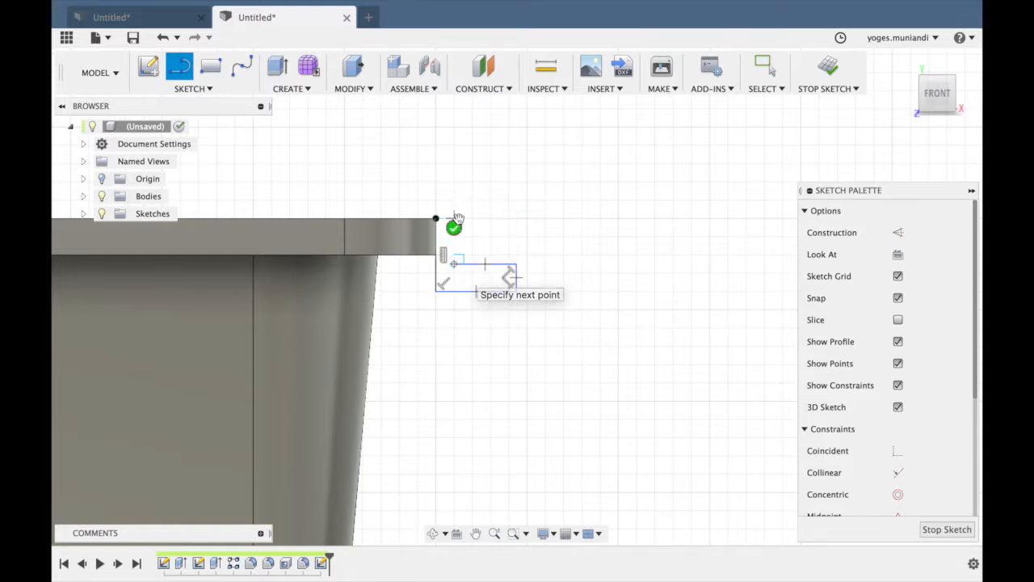
key(Escape)
key(l)
click(454, 219)
click(436, 219)
key(Escape)
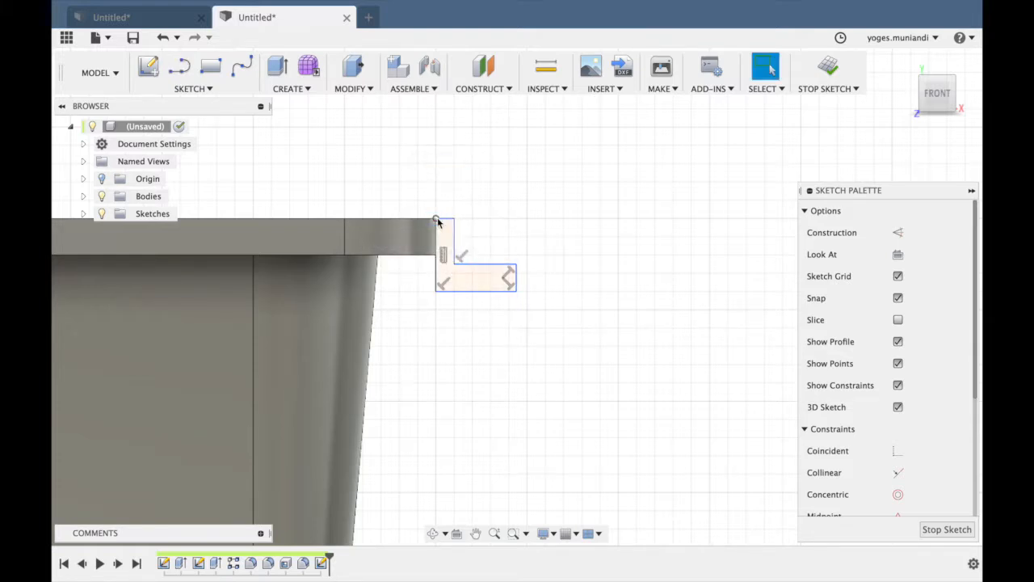
Dimension the lip profile's bottom edge to 3 mm and its inner vertical edge to 4 mm.
click(477, 292)
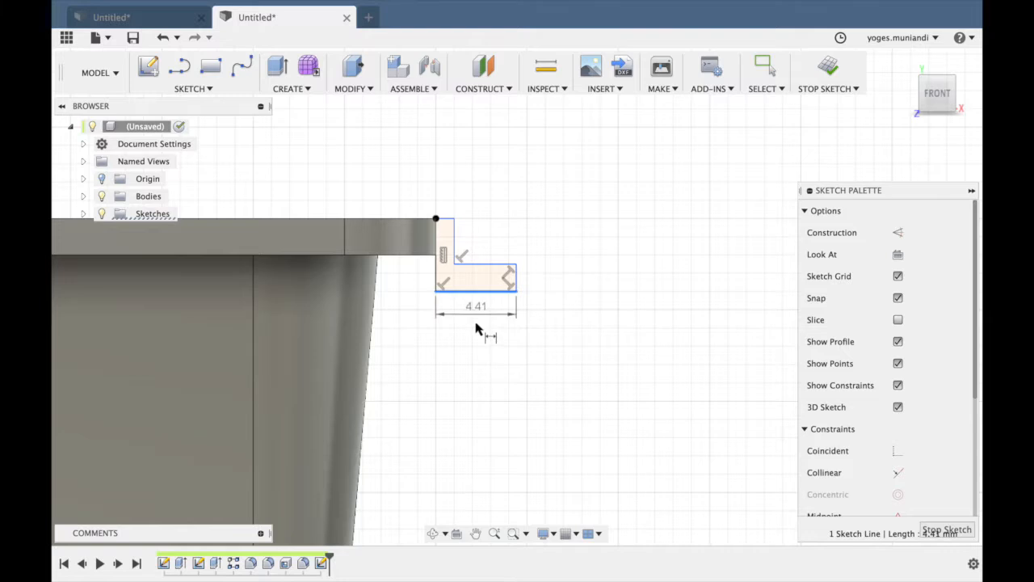
click(475, 323)
text(3)
key(Return)
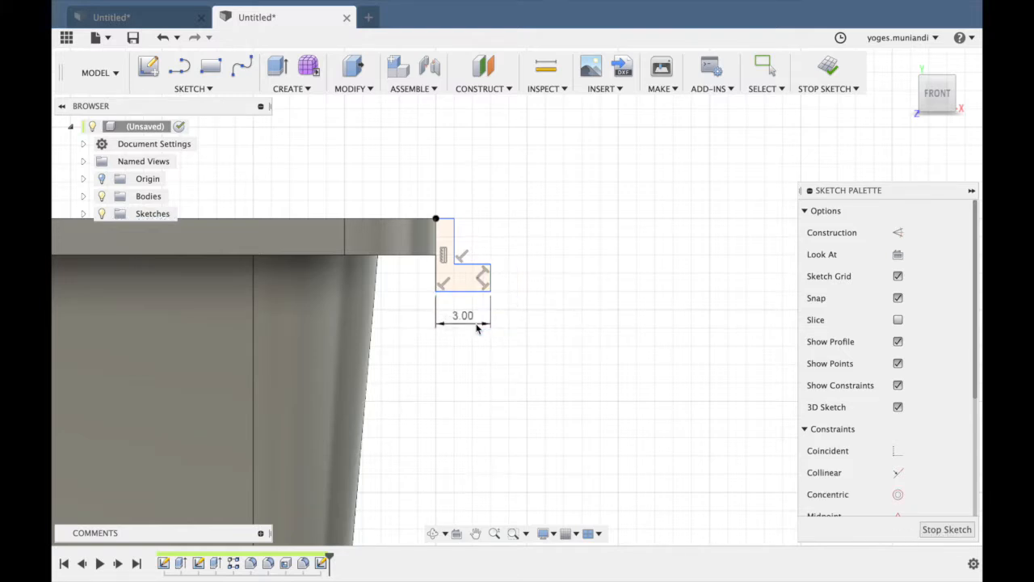
scroll(477, 258, up, 2)
click(435, 216)
click(556, 229)
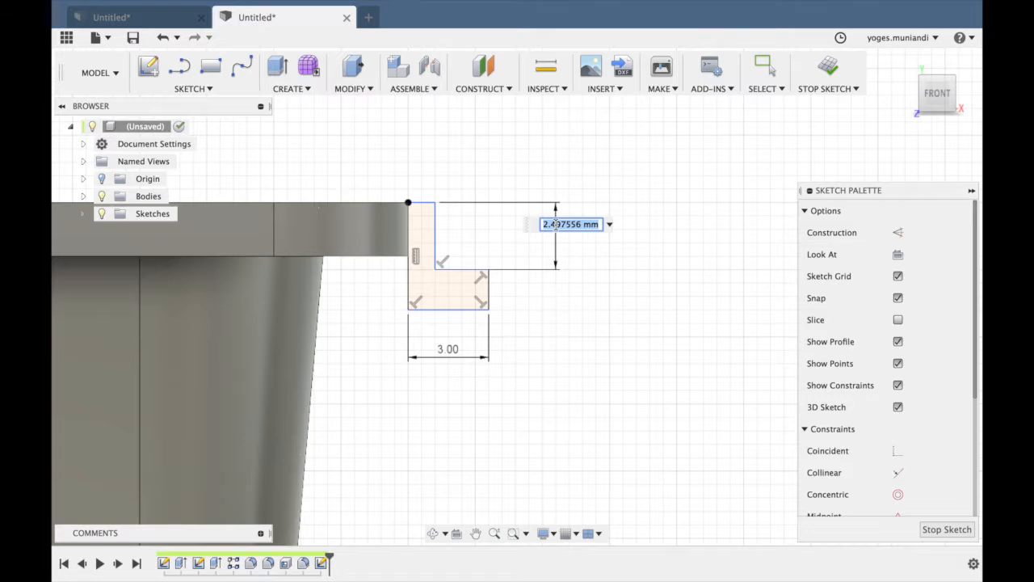
key(Return)
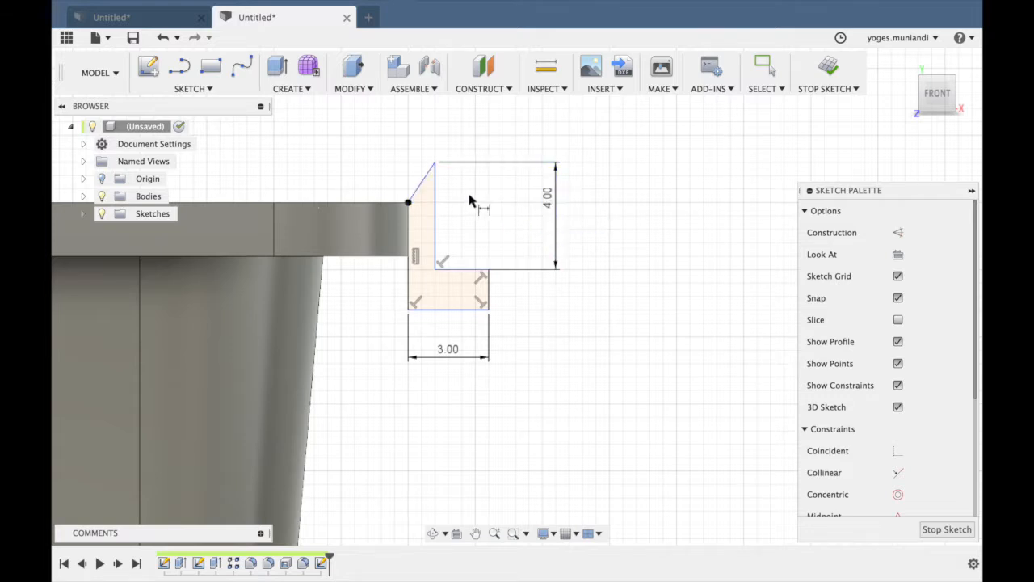
Dimension the short outer end edge of the lip profile's foot to 1 mm.
click(489, 292)
click(550, 297)
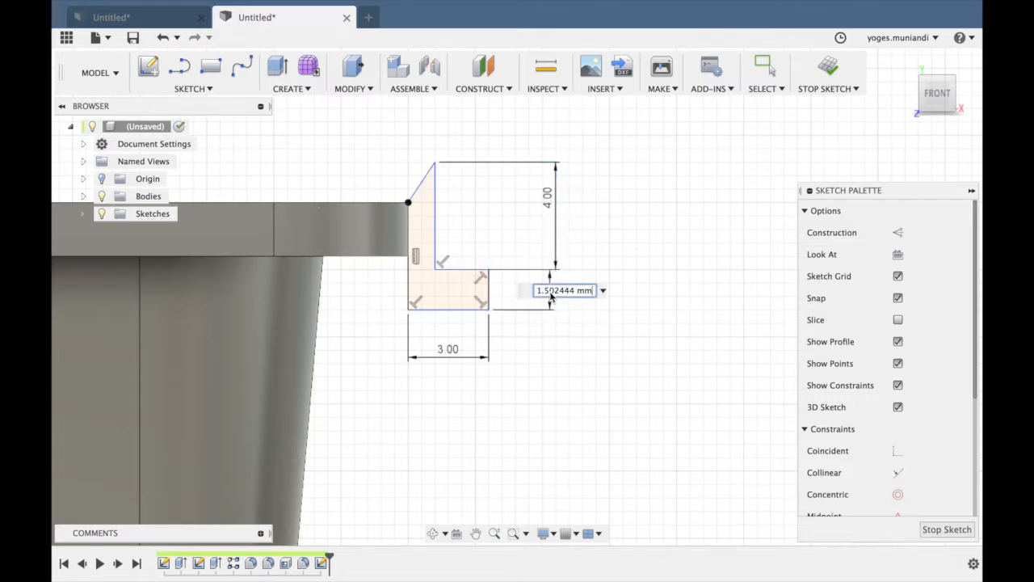
text(1)
key(Return)
key(Escape)
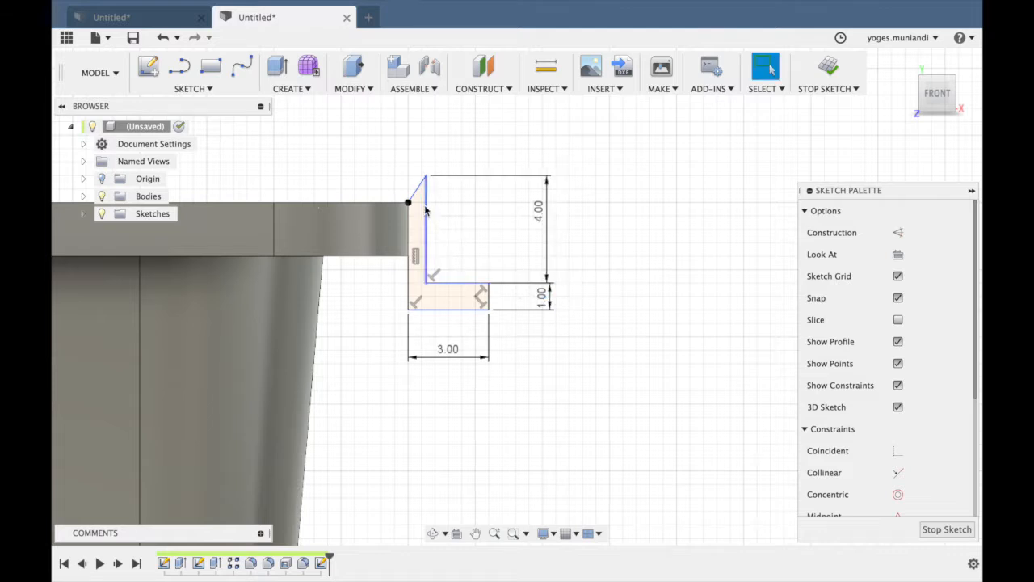
Try a Horizontal/Vertical constraint on the lip profile's slanted upper edge, and undo it.
click(419, 191)
scroll(912, 492, down, 4)
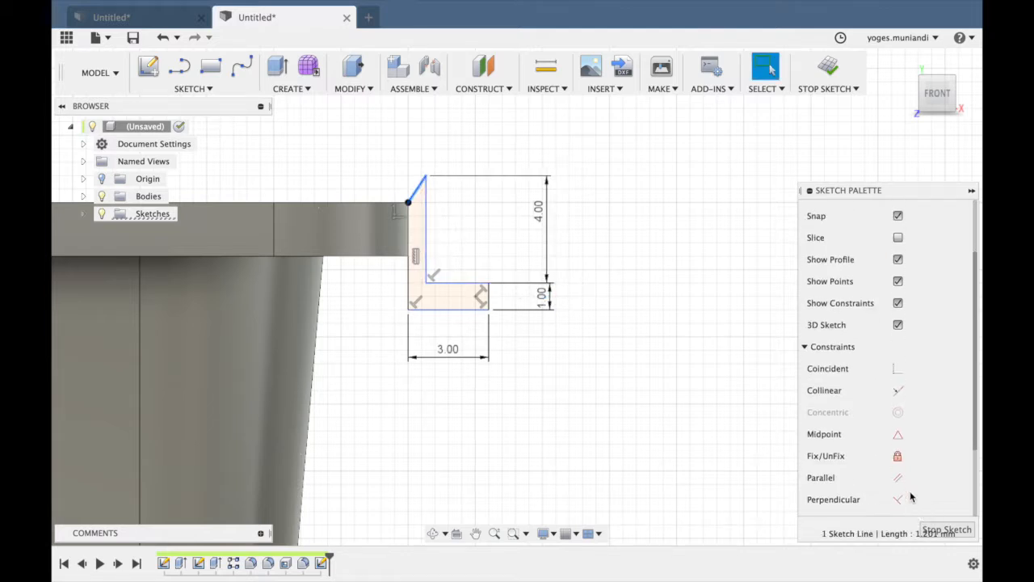
scroll(911, 496, down, 1)
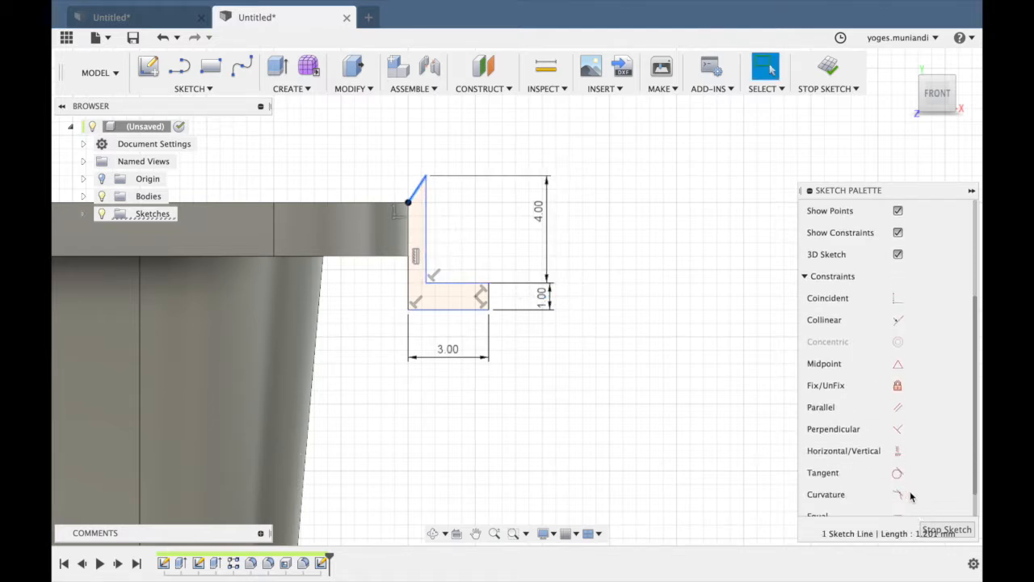
click(896, 451)
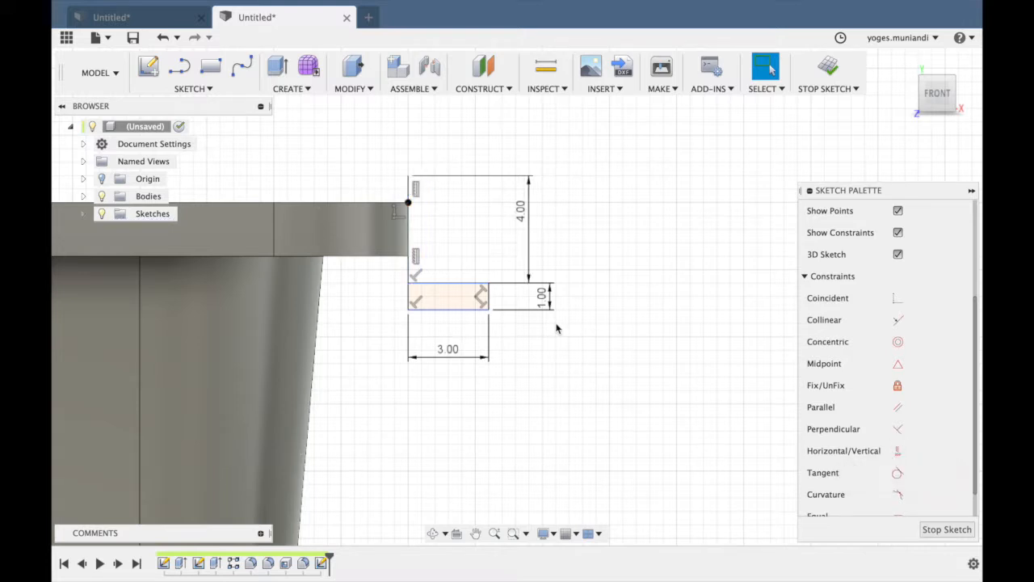
click(411, 252)
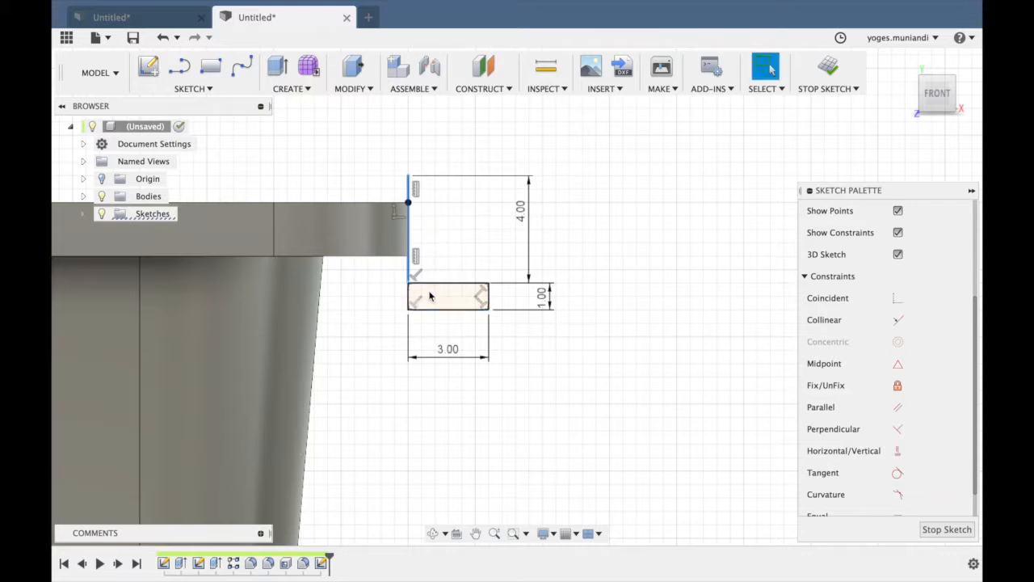
click(475, 285)
key(Escape)
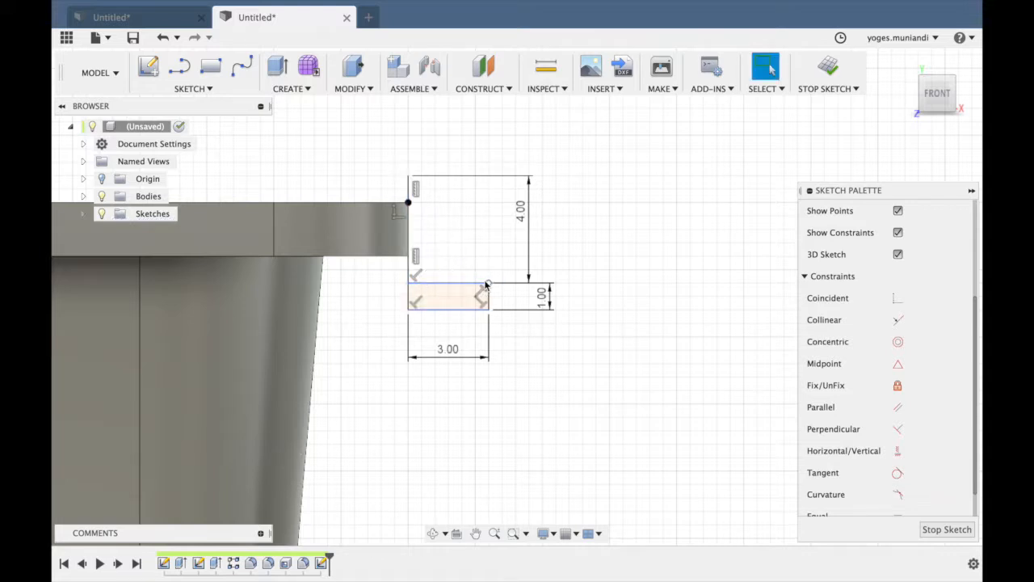
key(super+z)
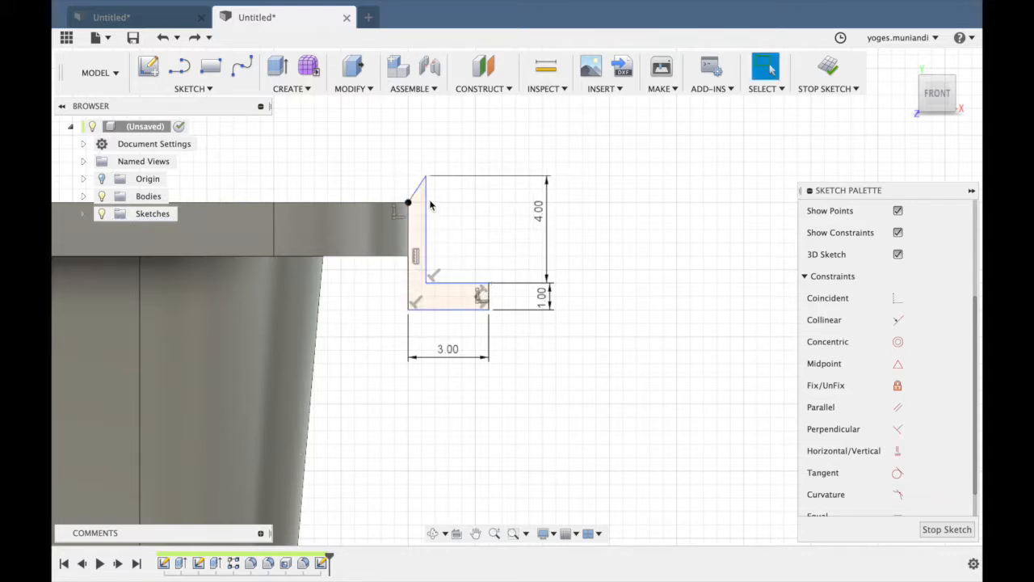
Dimension the horizontal width of the lip profile's slanted upper edge to 1 mm.
click(408, 206)
click(413, 156)
text(1)
key(Return)
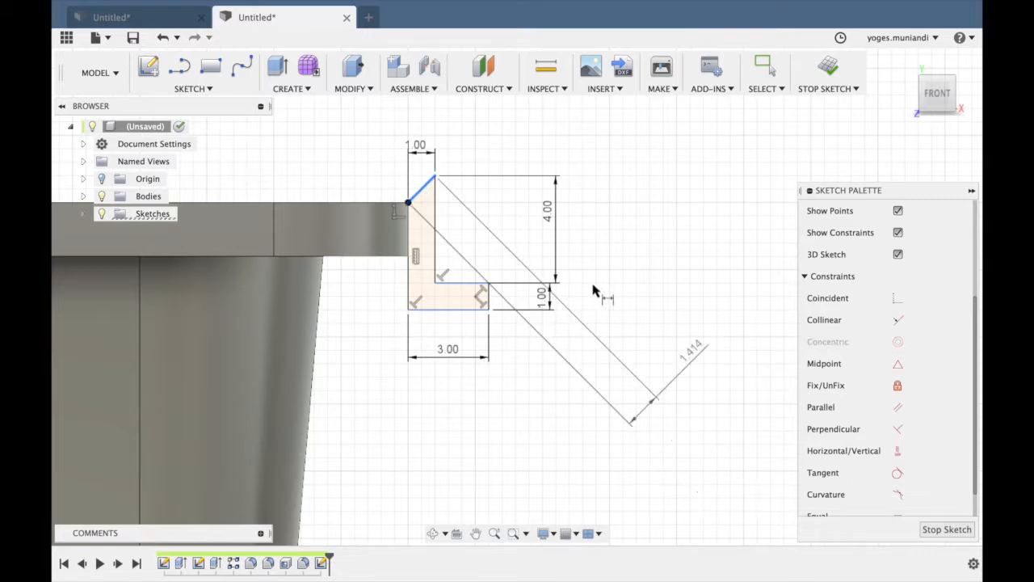
Apply a Horizontal/Vertical constraint to the lip profile's slanted upper edge.
key(Escape)
click(421, 188)
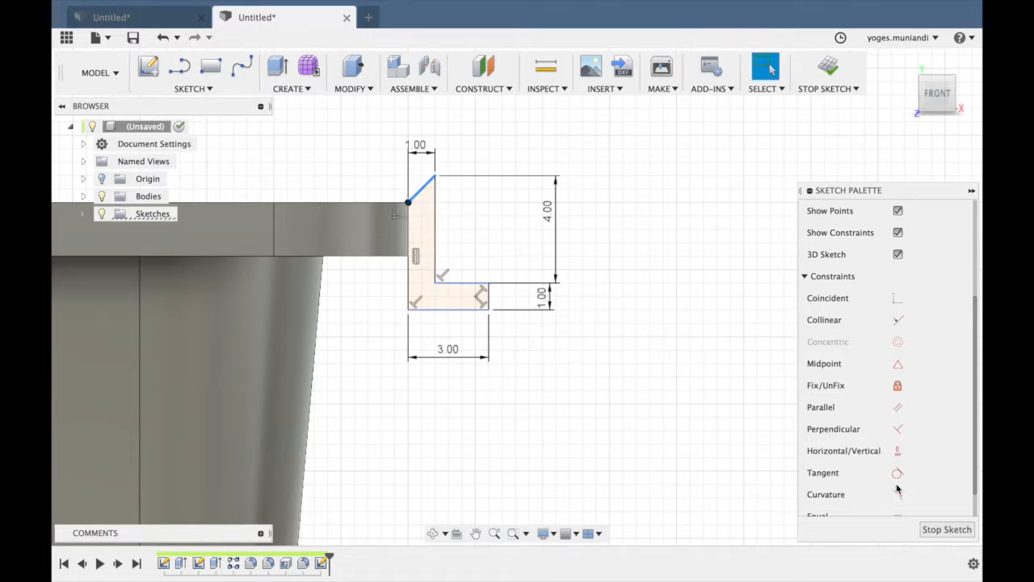
click(899, 457)
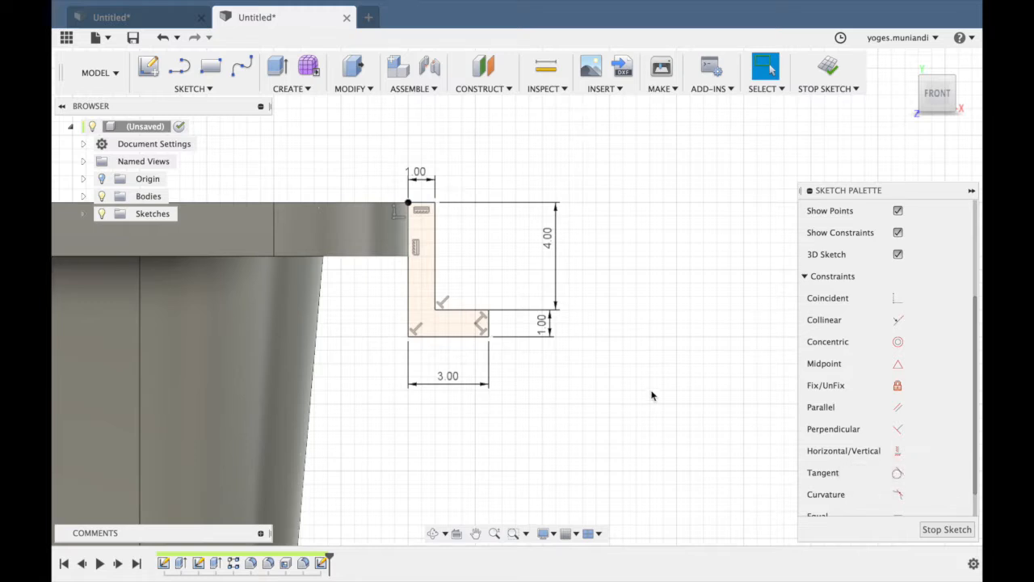
Add 0.5 mm sketch fillets to the inner and outer corners of the lip profile's L-bend.
middle_drag(551, 298, 568, 306)
click(208, 89)
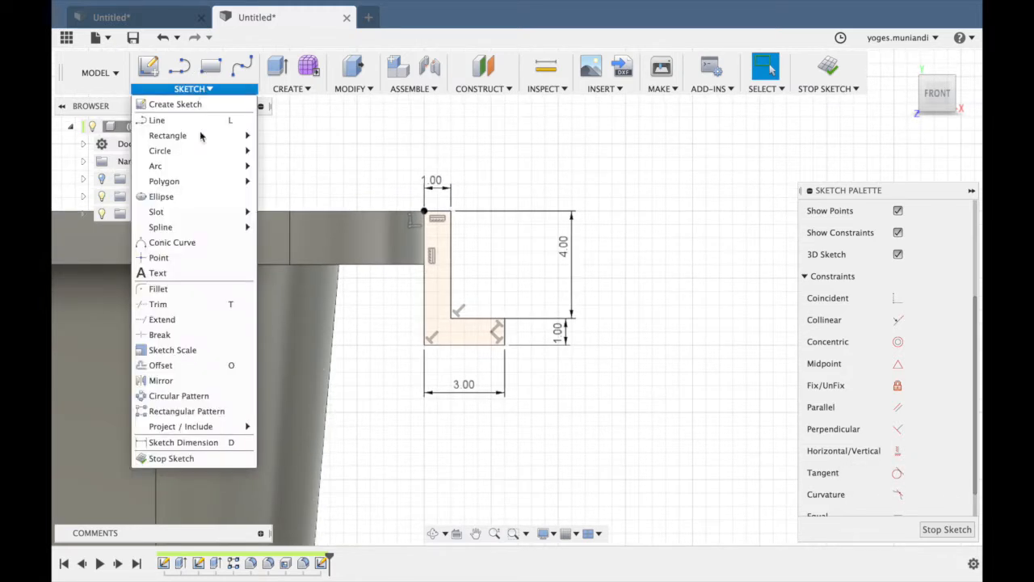
click(178, 290)
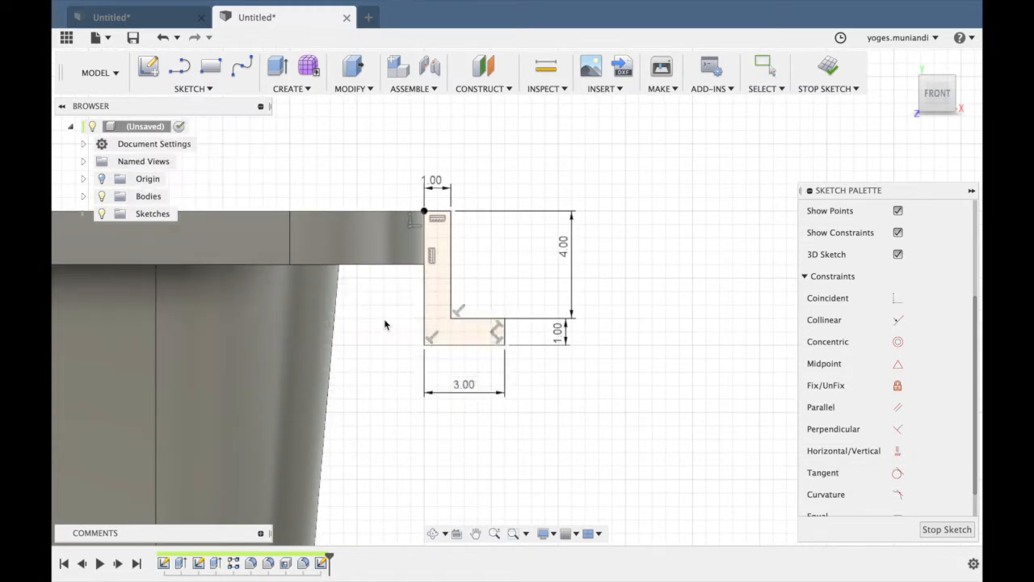
click(455, 301)
click(455, 301)
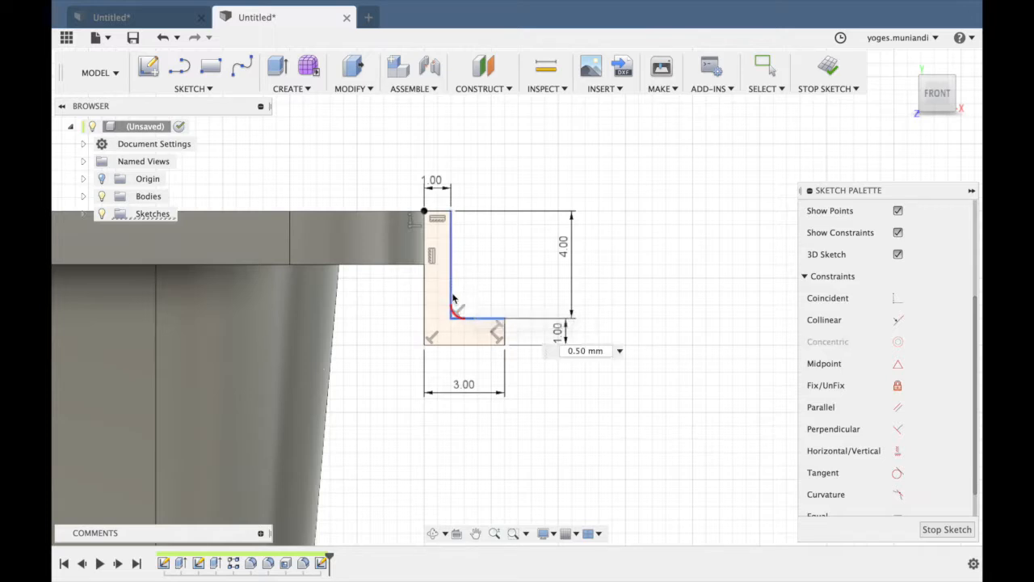
click(441, 347)
click(424, 321)
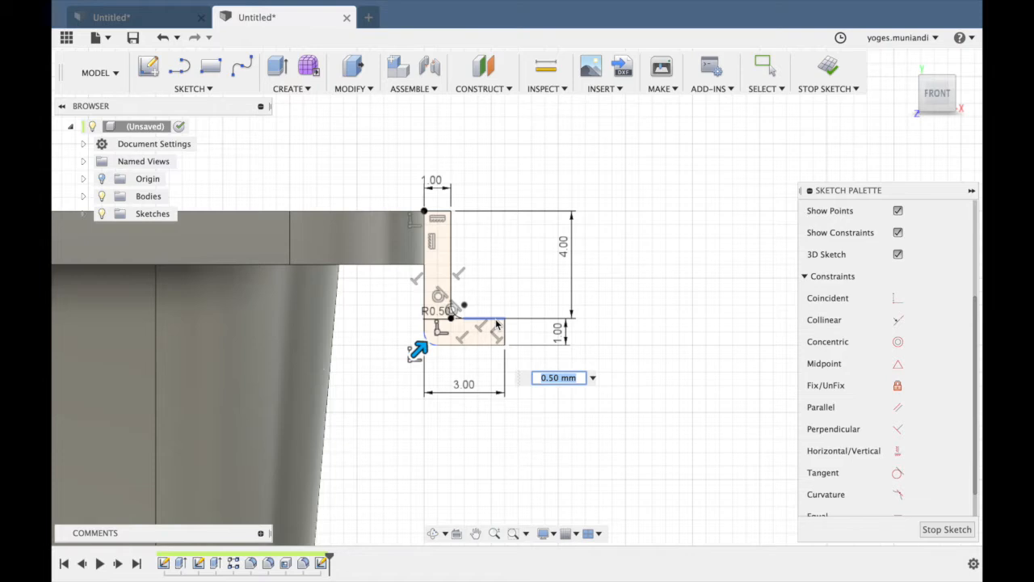
Fillet the lip profile's upper outer corner and both corners at the foot's end with a 0.5 mm radius.
scroll(496, 324, up, 3)
click(317, 228)
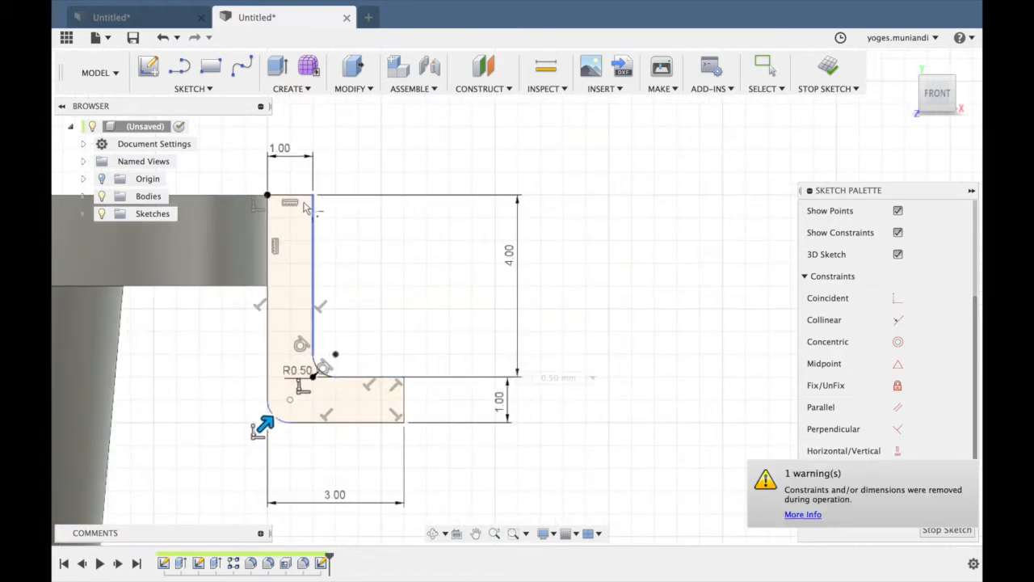
click(391, 383)
click(404, 409)
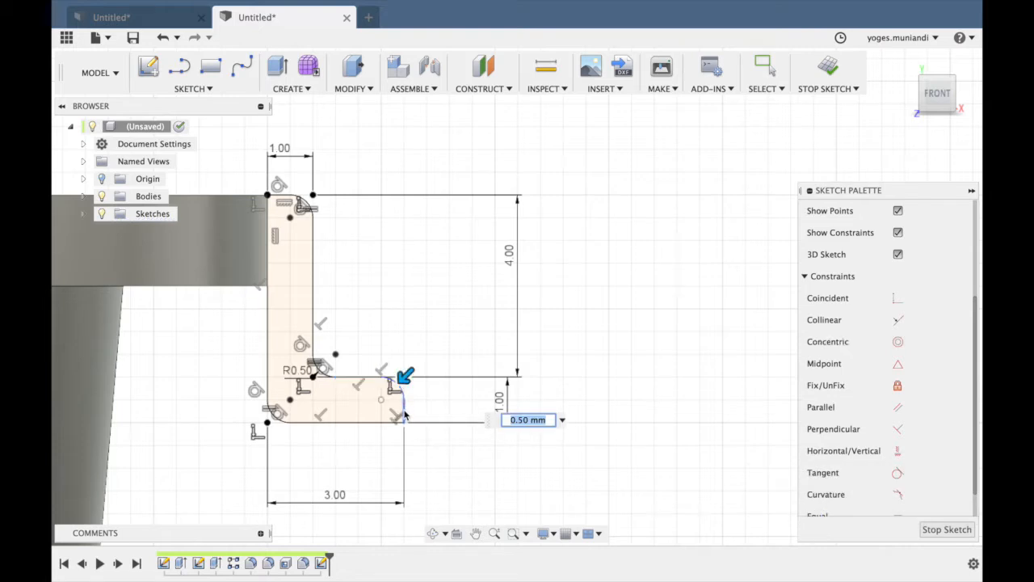
key(Return)
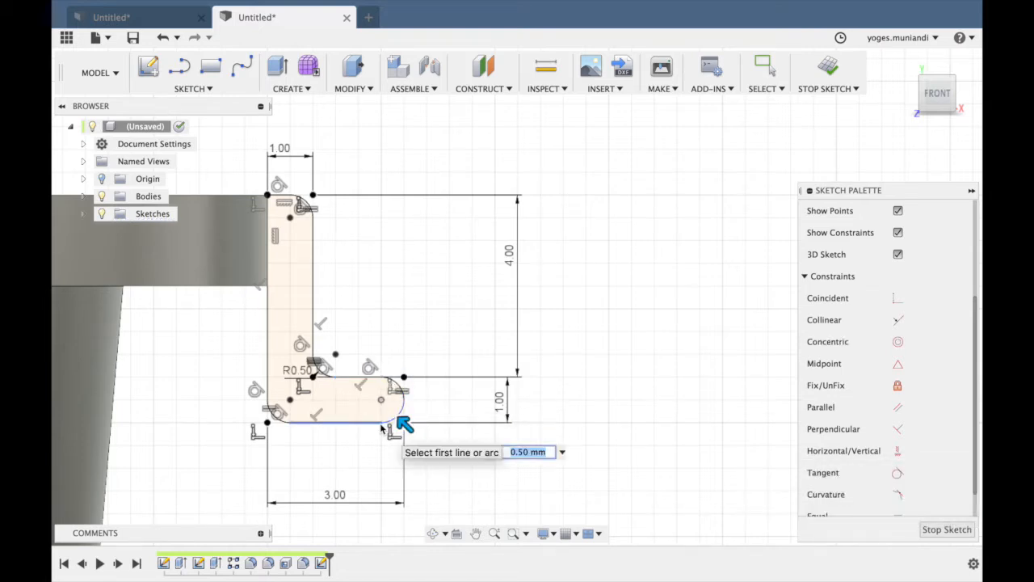
key(Return)
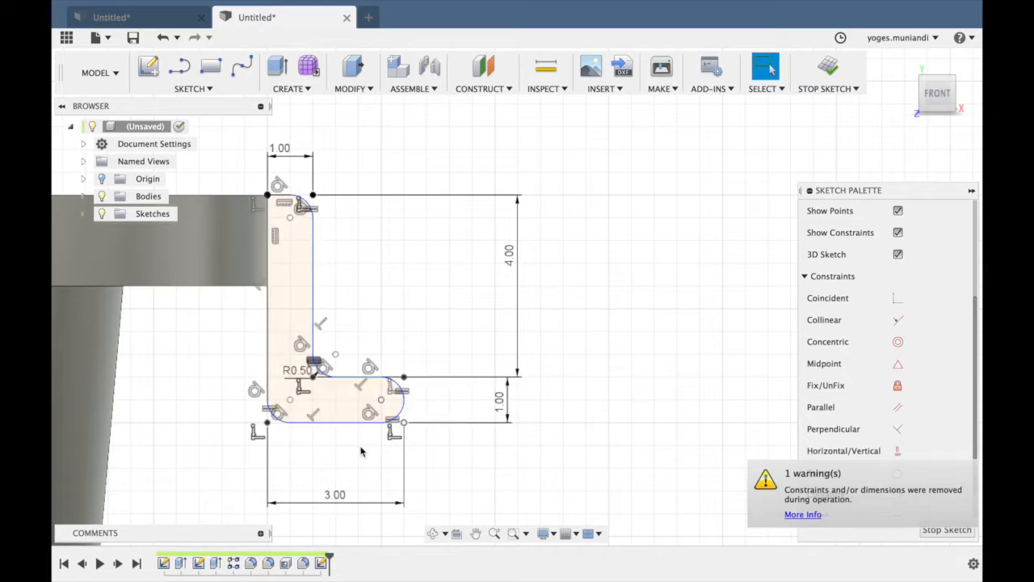
Sweep the lip profile as a single path along the tray's chained outer top edge, joining it to the body.
scroll(459, 358, down, 5)
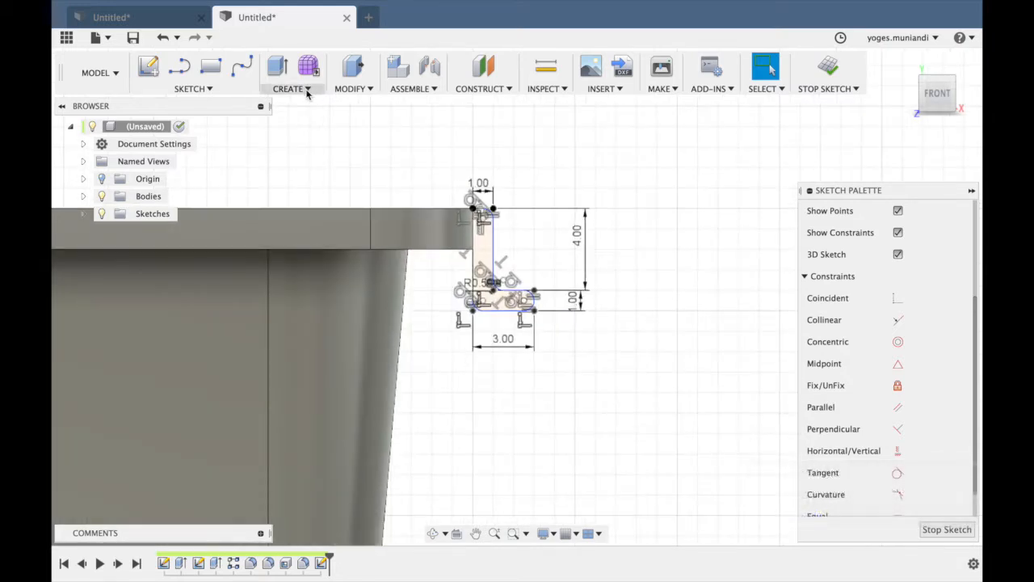
click(307, 89)
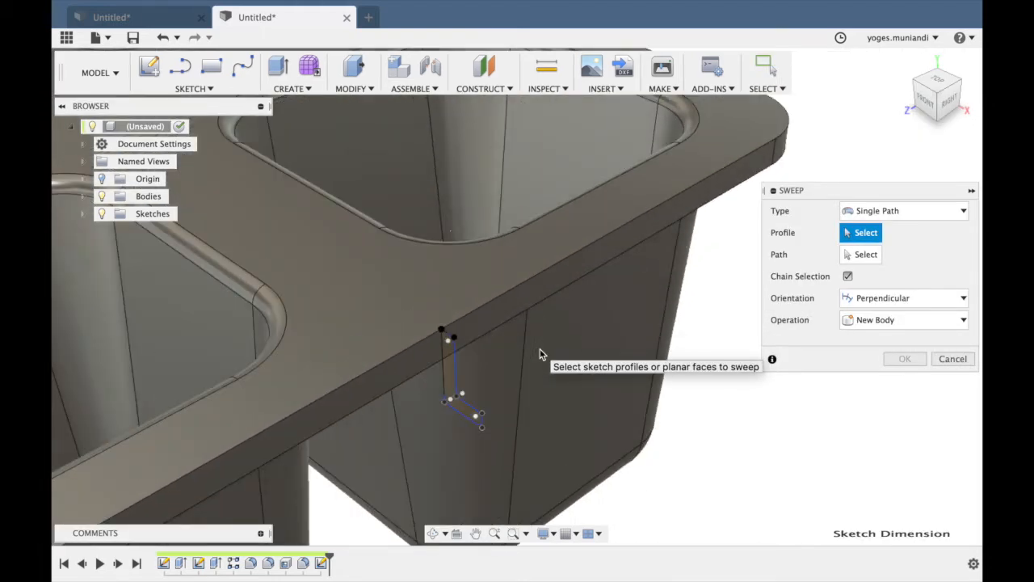
click(368, 414)
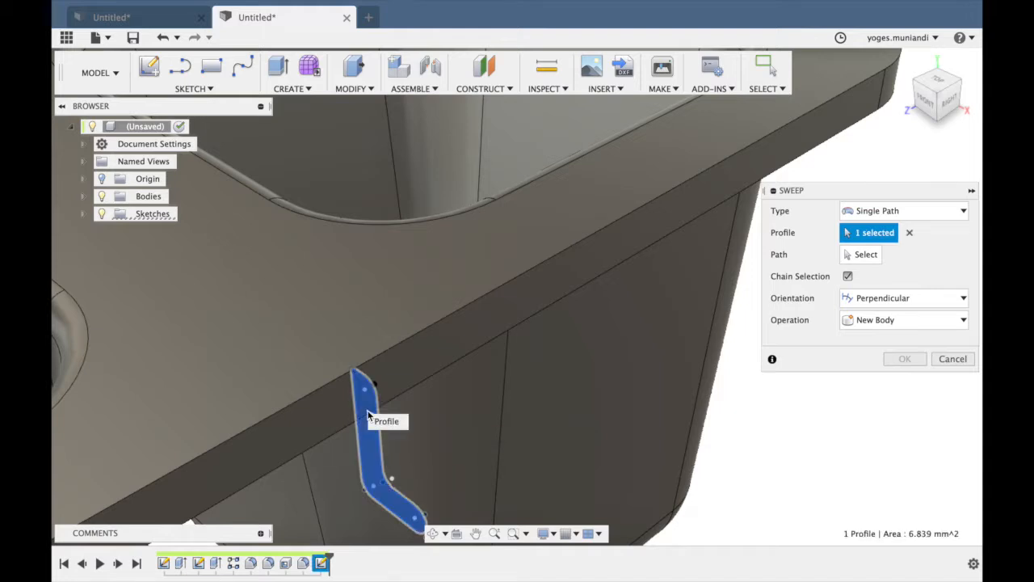
click(867, 257)
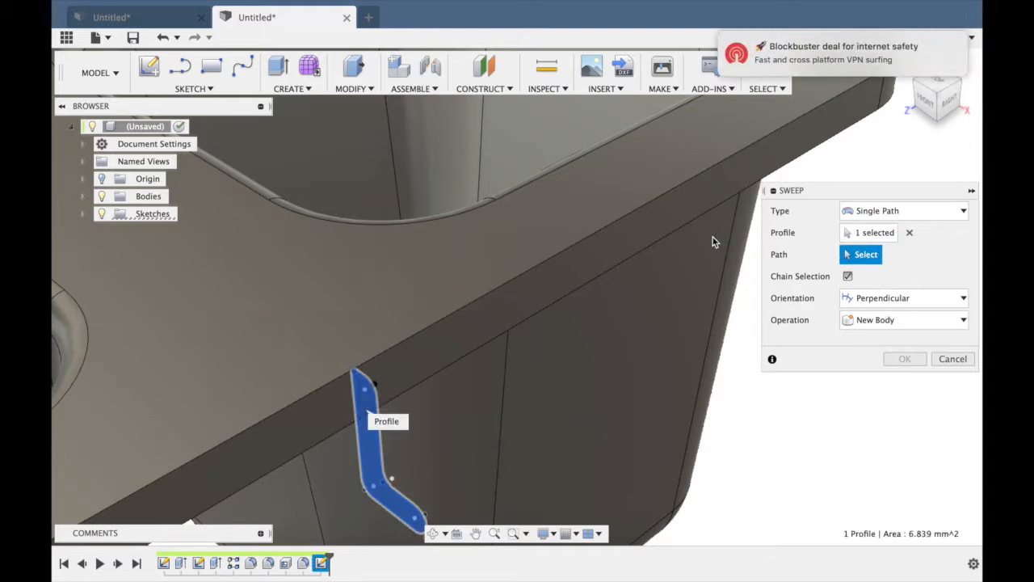
click(674, 192)
scroll(590, 291, down, 3)
scroll(596, 301, down, 5)
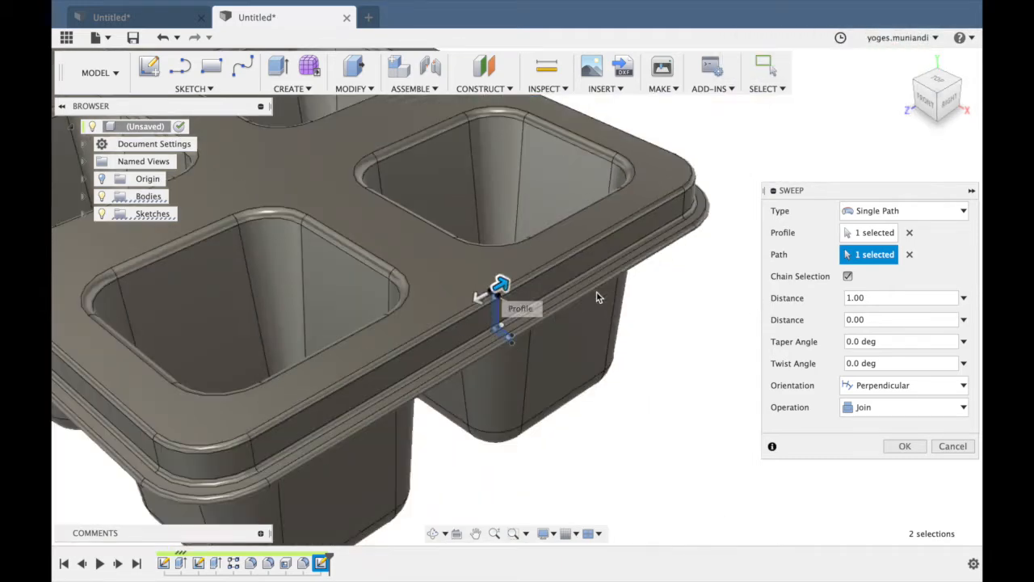
scroll(597, 297, down, 5)
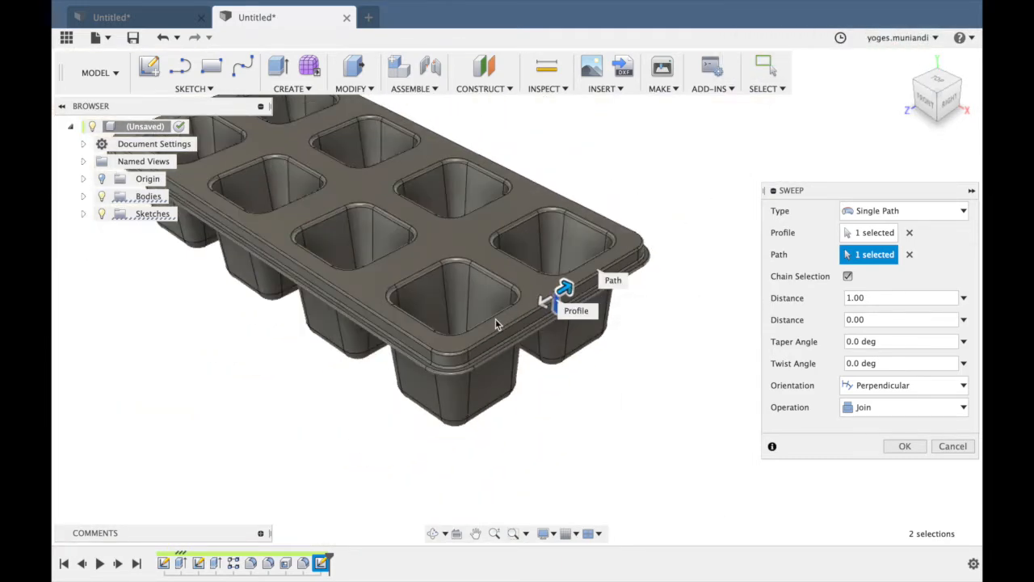
scroll(495, 318, down, 3)
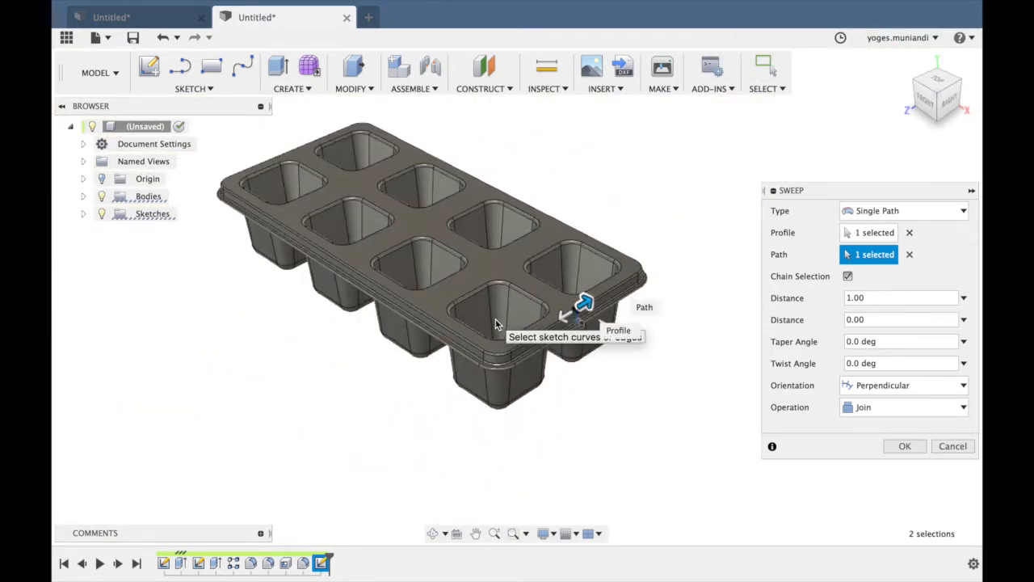
click(902, 441)
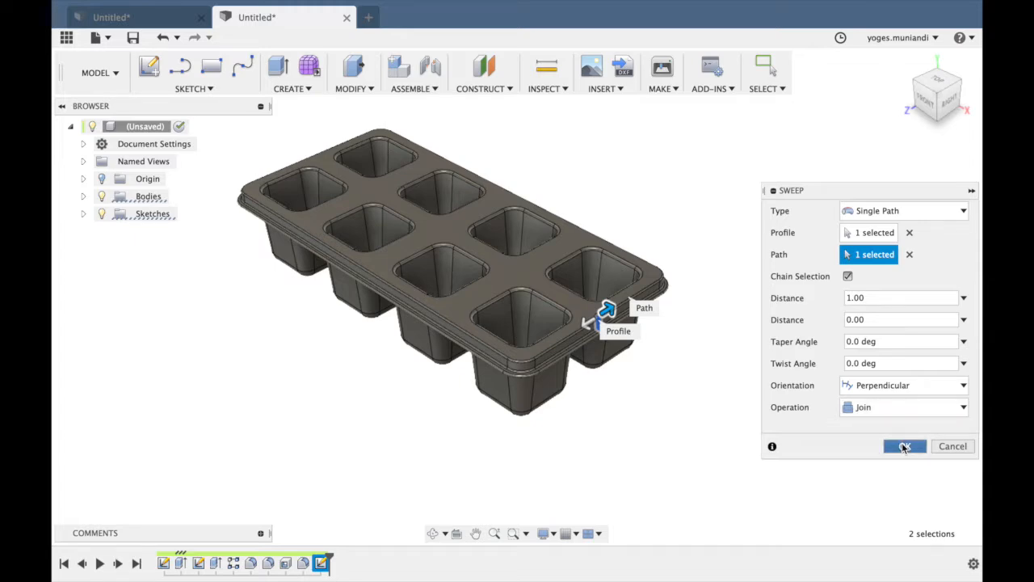
Examine the swept rim lip around the tray from above and from the underside.
scroll(684, 418, up, 5)
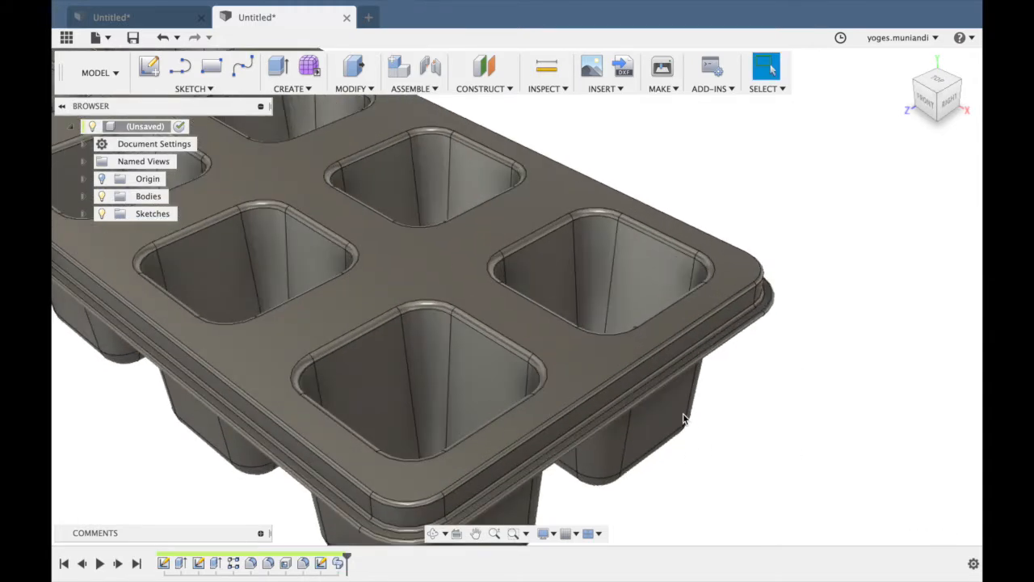
scroll(683, 416, down, 3)
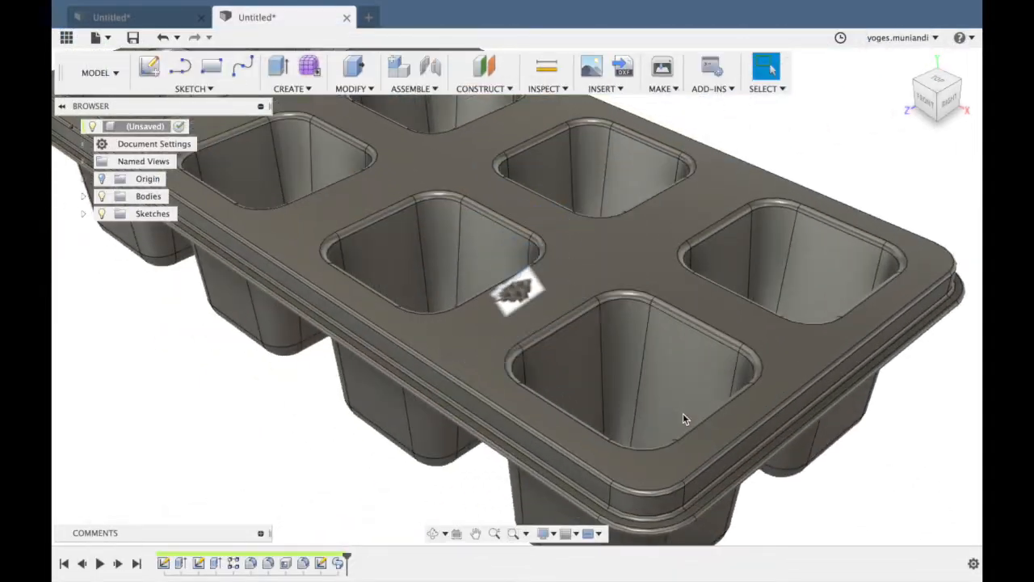
scroll(683, 416, up, 3)
scroll(720, 294, down, 5)
scroll(720, 294, up, 2)
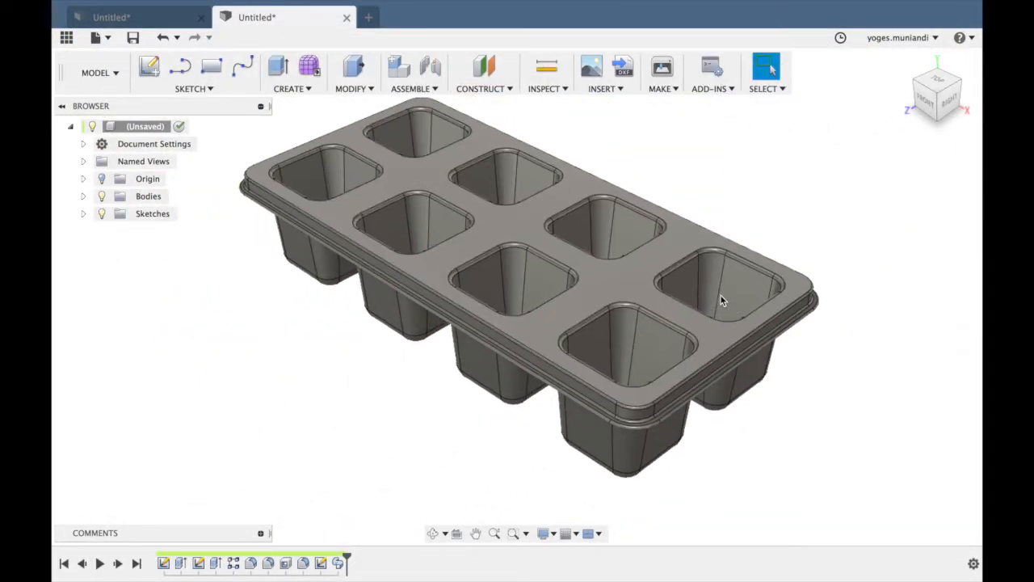
scroll(720, 299, down, 2)
mouse_move(722, 298)
shift+middle_down()
mouse_move(919, 136)
mouse_move(841, 57)
mouse_move(760, 76)
shift+middle_up()
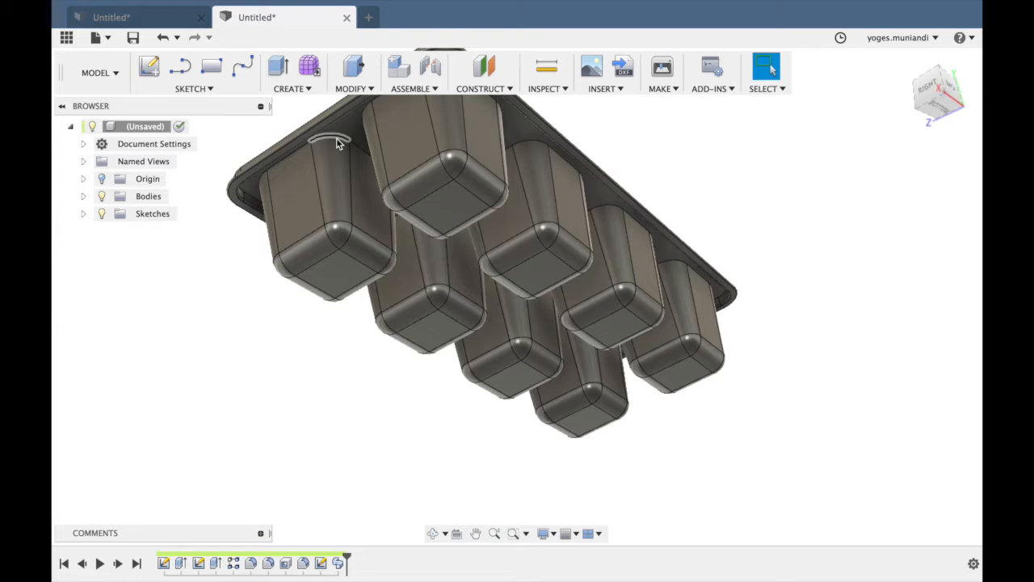
scroll(336, 137, up, 5)
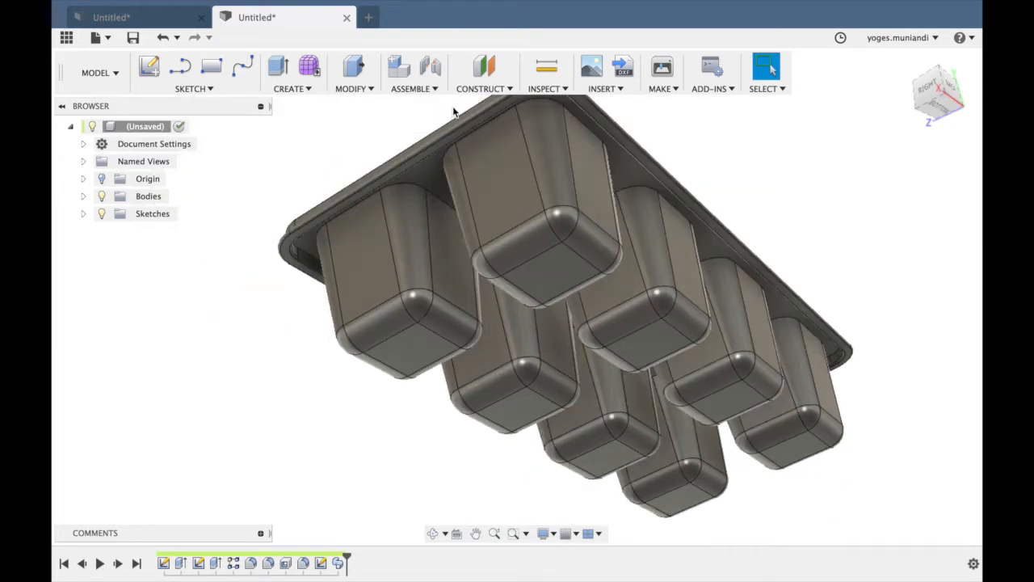
Fillet the edges where all eight pockets meet the underside of the tray with a 1 mm constant radius.
click(304, 91)
click(353, 90)
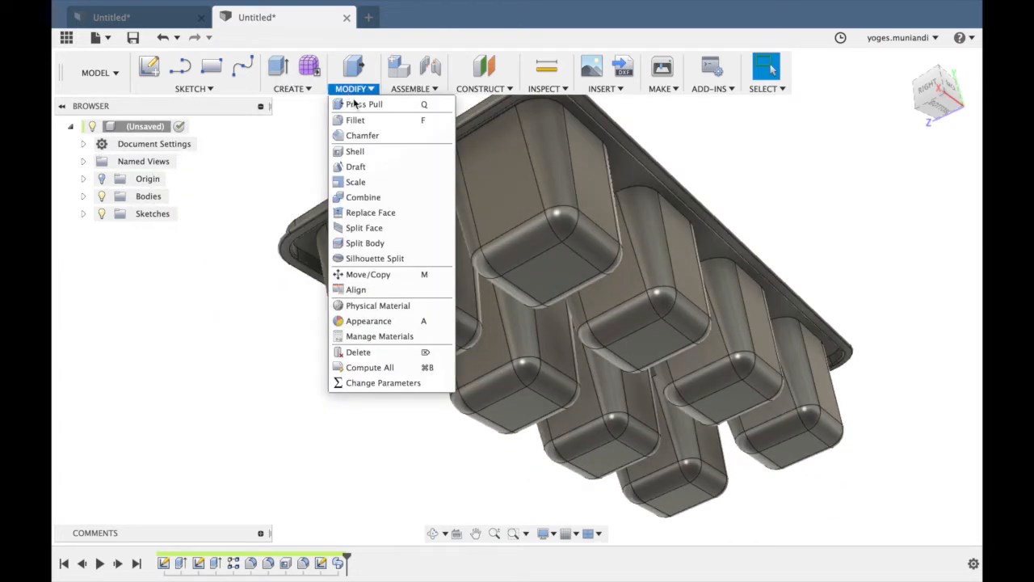
click(356, 120)
click(422, 191)
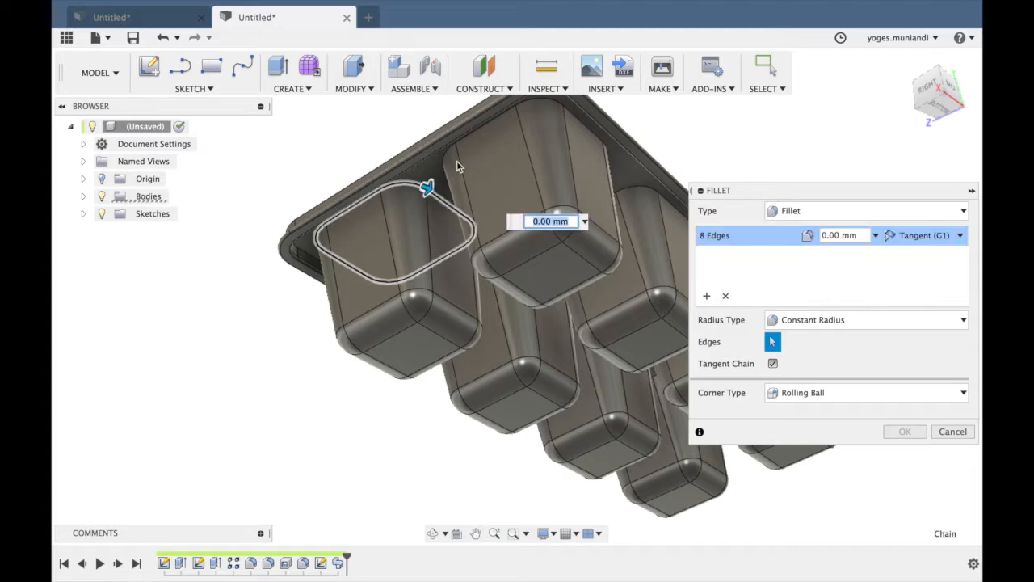
click(600, 179)
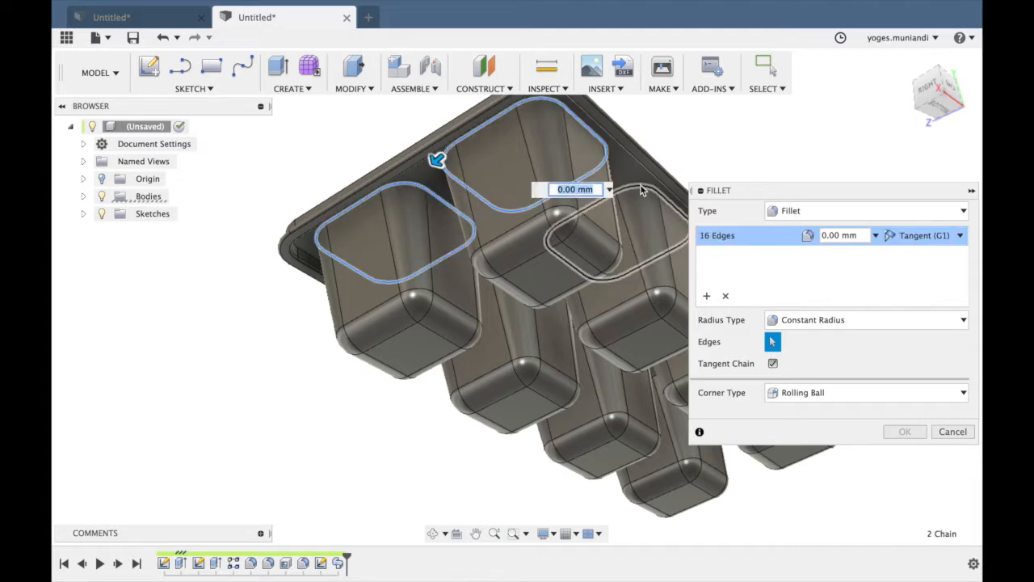
click(641, 190)
scroll(641, 267, left, 3)
drag(935, 88, 911, 43)
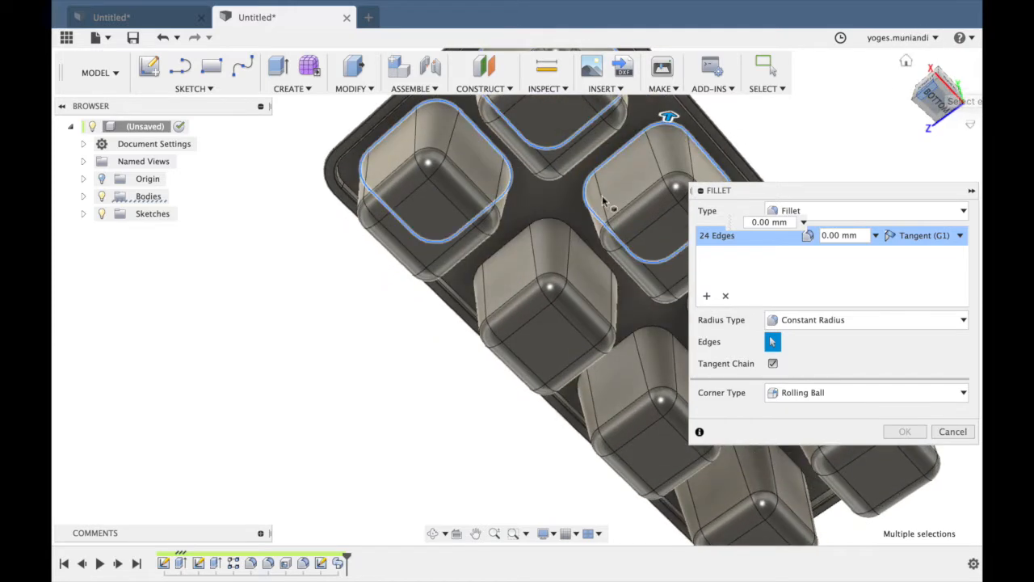
click(550, 228)
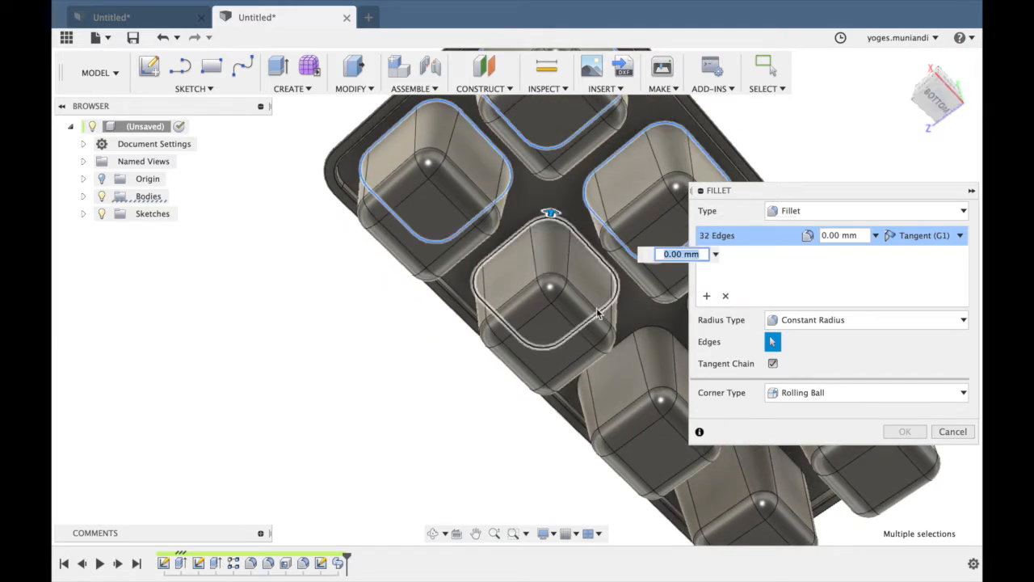
click(657, 331)
scroll(657, 328, right, 5)
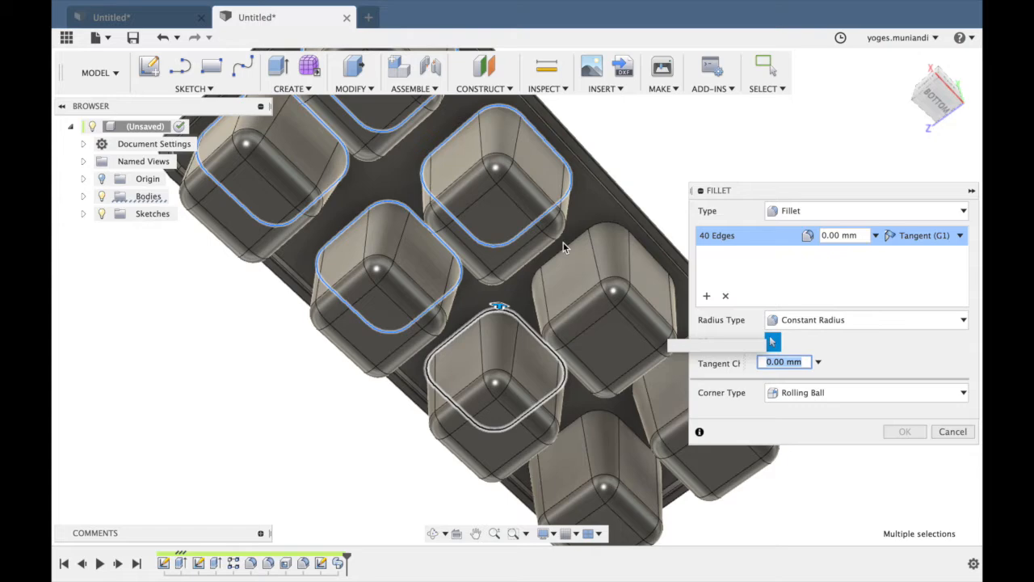
click(609, 221)
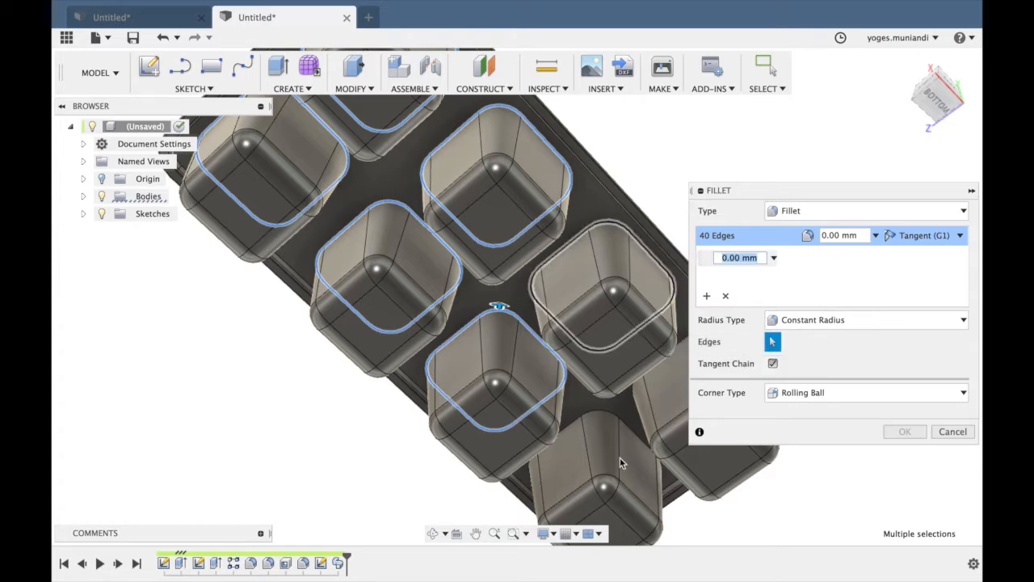
click(607, 402)
scroll(606, 412, right, 5)
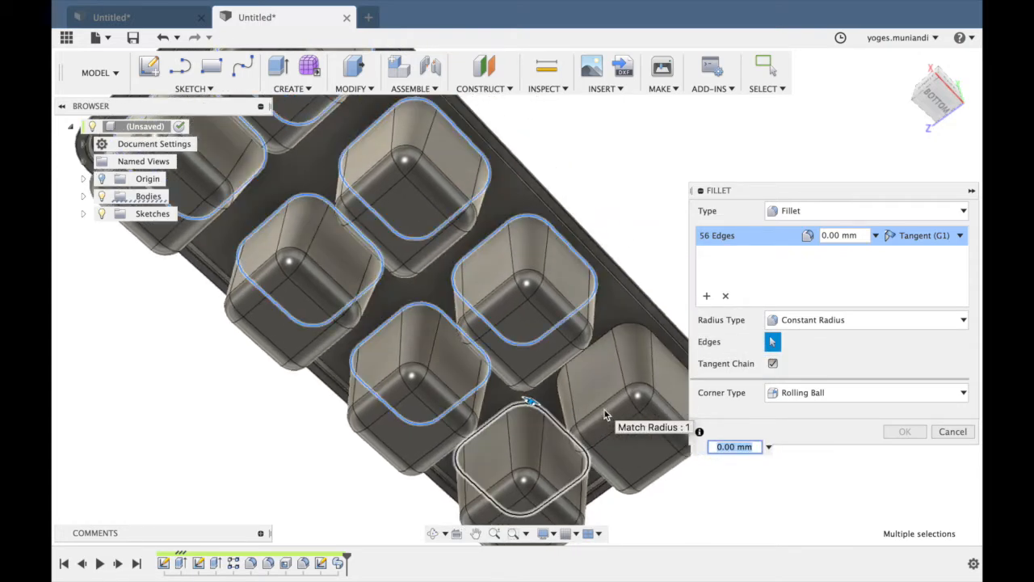
click(638, 326)
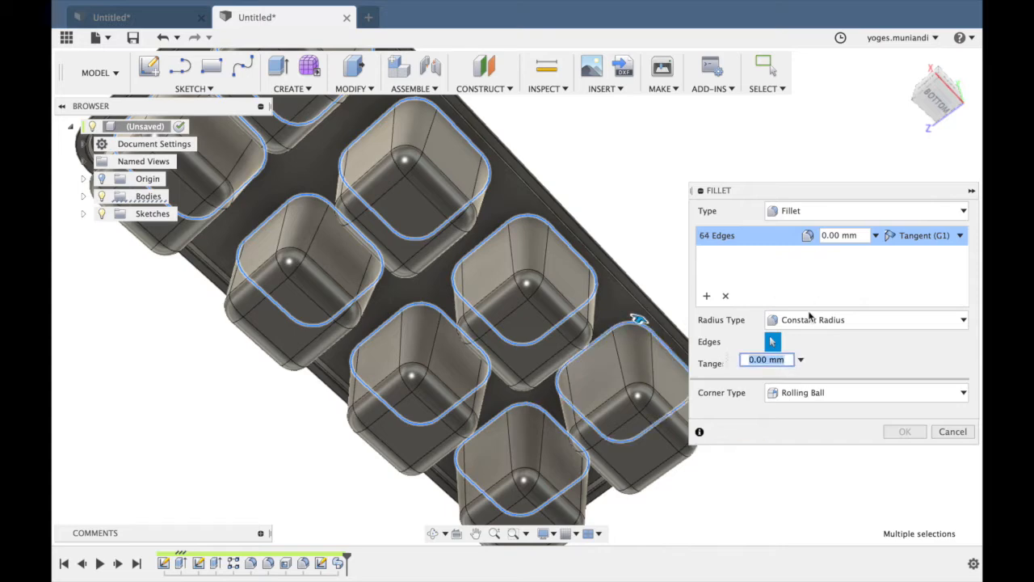
click(824, 235)
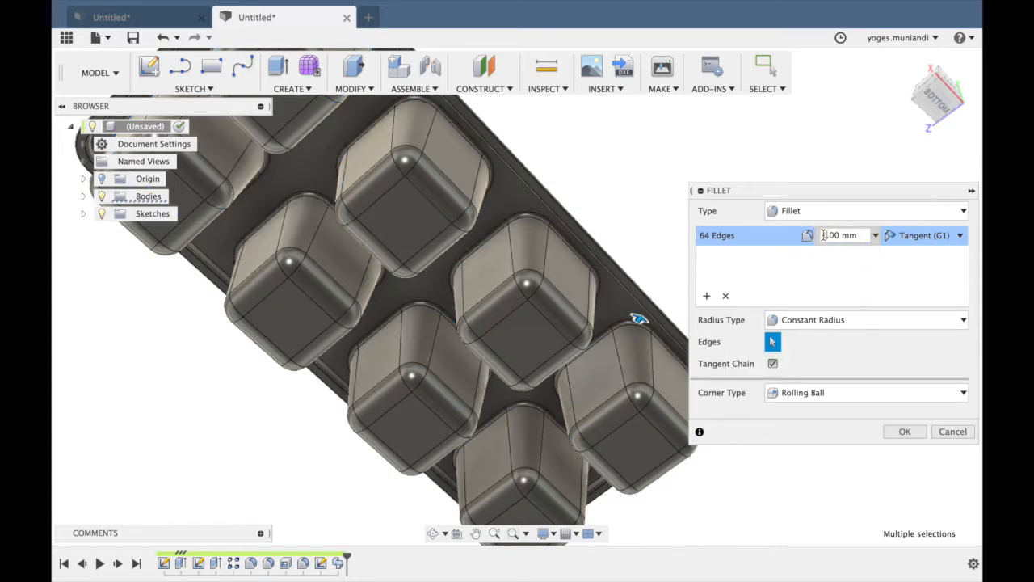
click(905, 432)
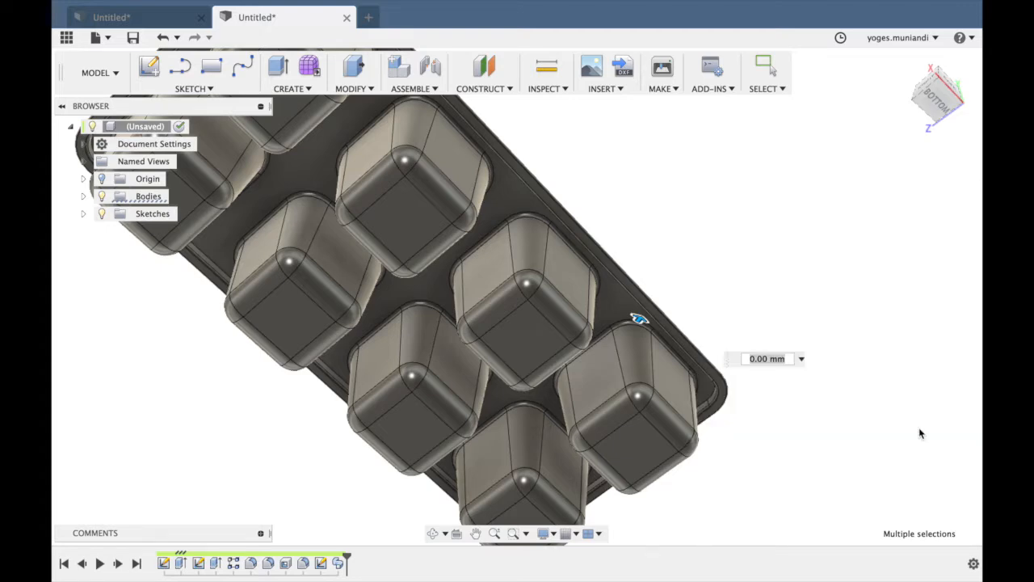
Assign a plastic physical material from the Fusion 360 Material Library to the whole tray.
click(907, 63)
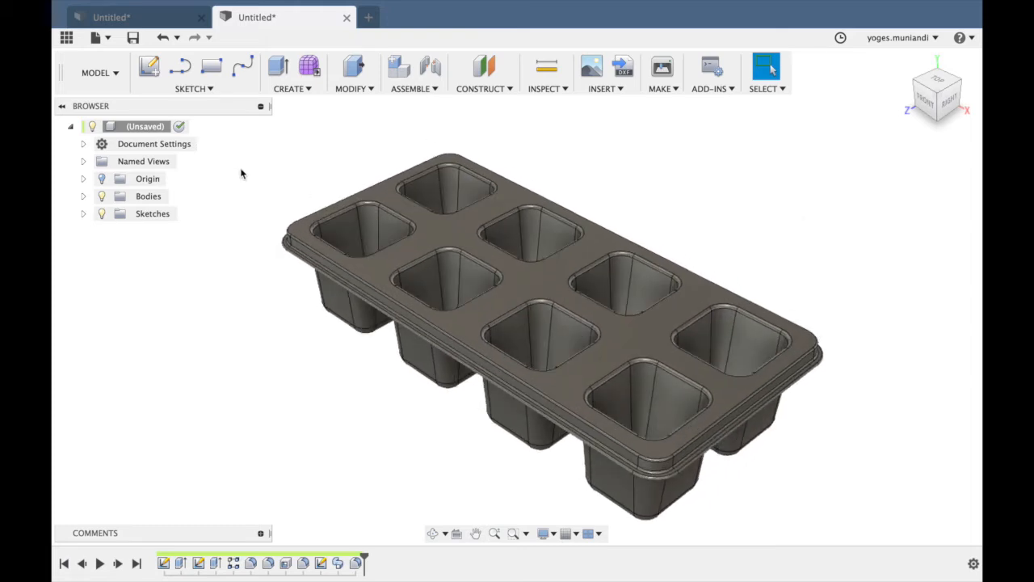
right_click(158, 128)
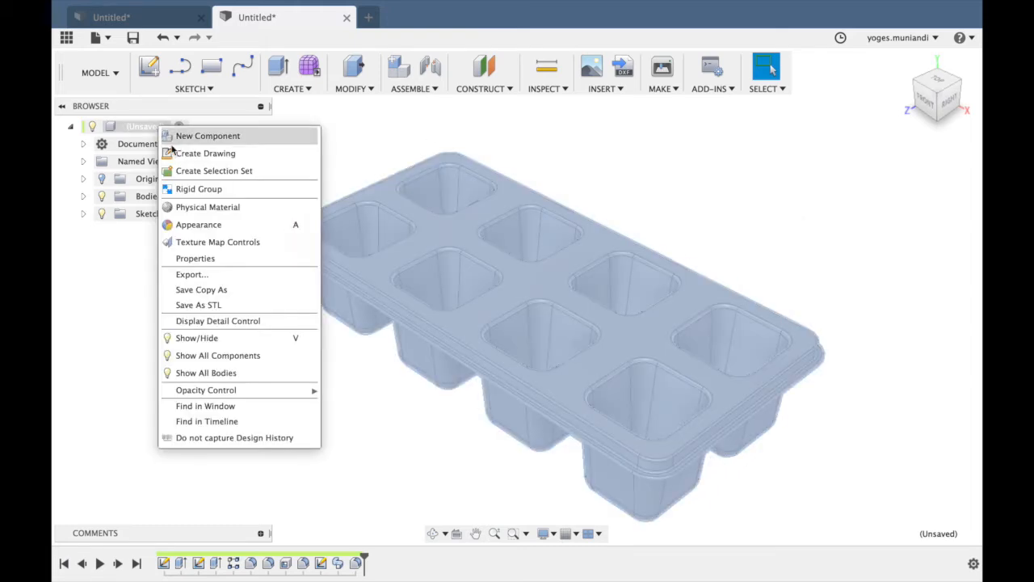
click(217, 208)
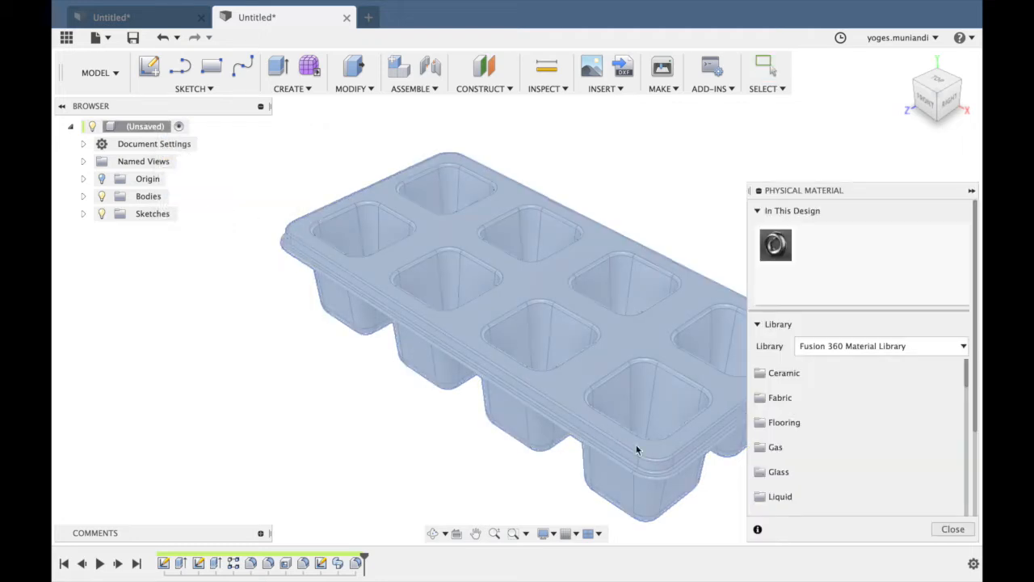
scroll(803, 477, down, 3)
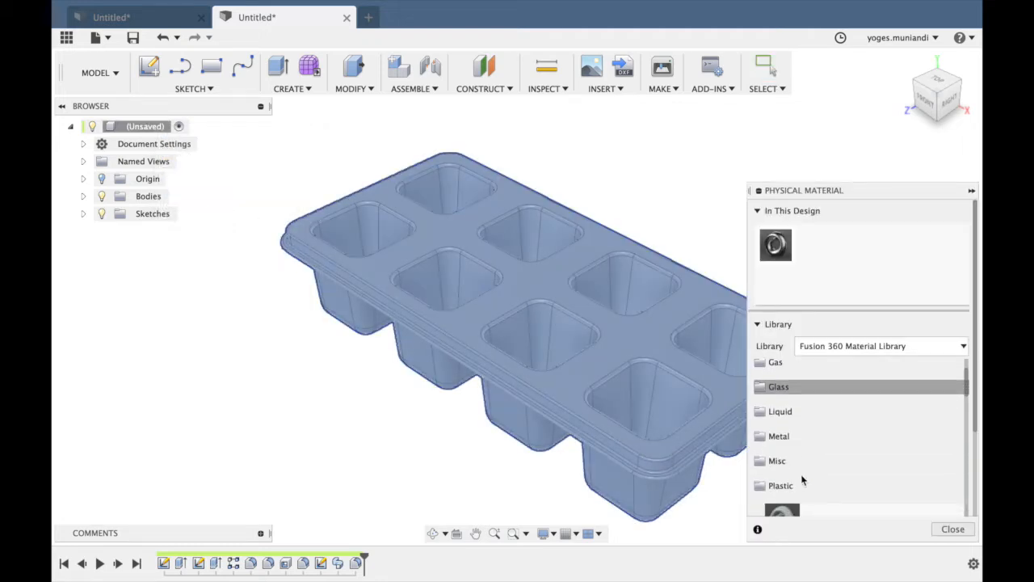
scroll(801, 480, up, 3)
scroll(809, 413, down, 1)
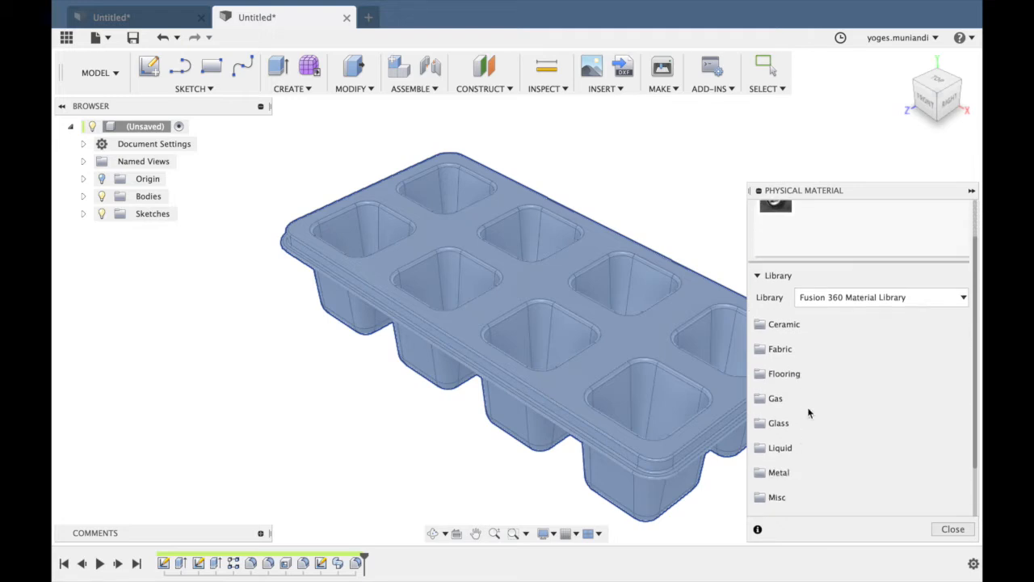
scroll(809, 436, down, 2)
click(808, 468)
scroll(835, 469, down, 5)
scroll(835, 468, down, 5)
scroll(834, 470, down, 9)
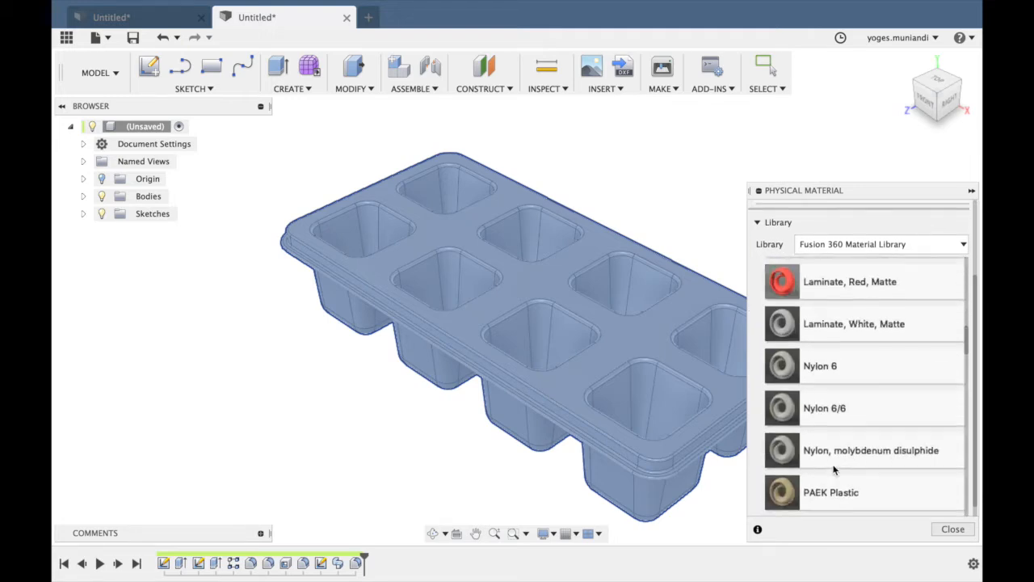
scroll(834, 470, down, 8)
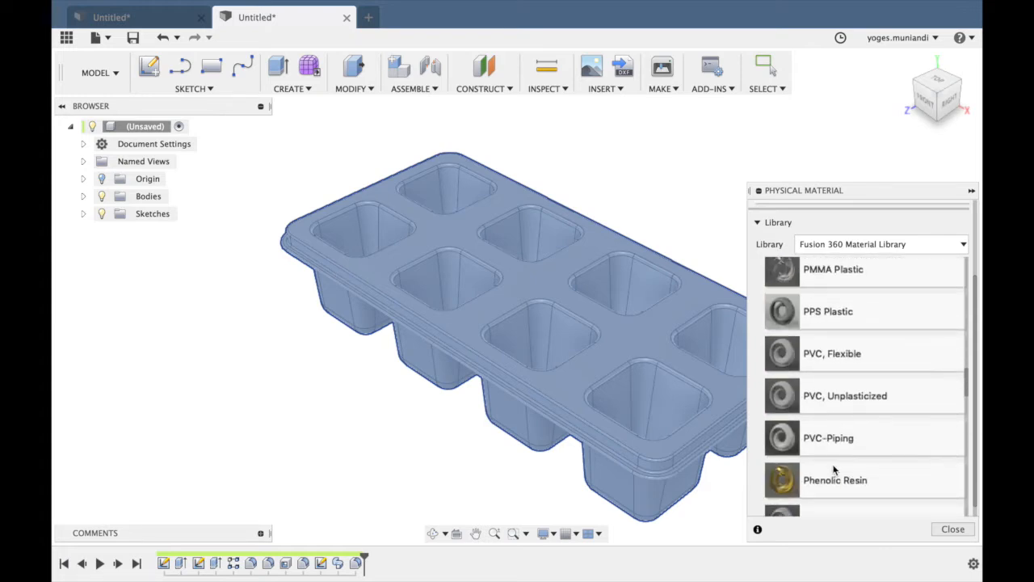
scroll(834, 471, down, 10)
scroll(834, 470, down, 10)
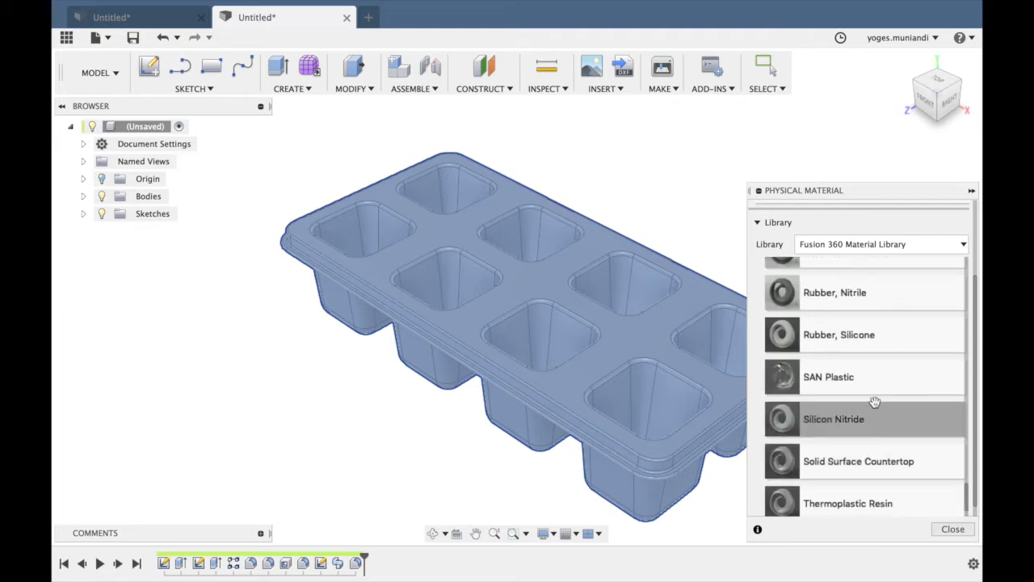
scroll(869, 376, up, 1)
drag(864, 356, 672, 386)
click(953, 529)
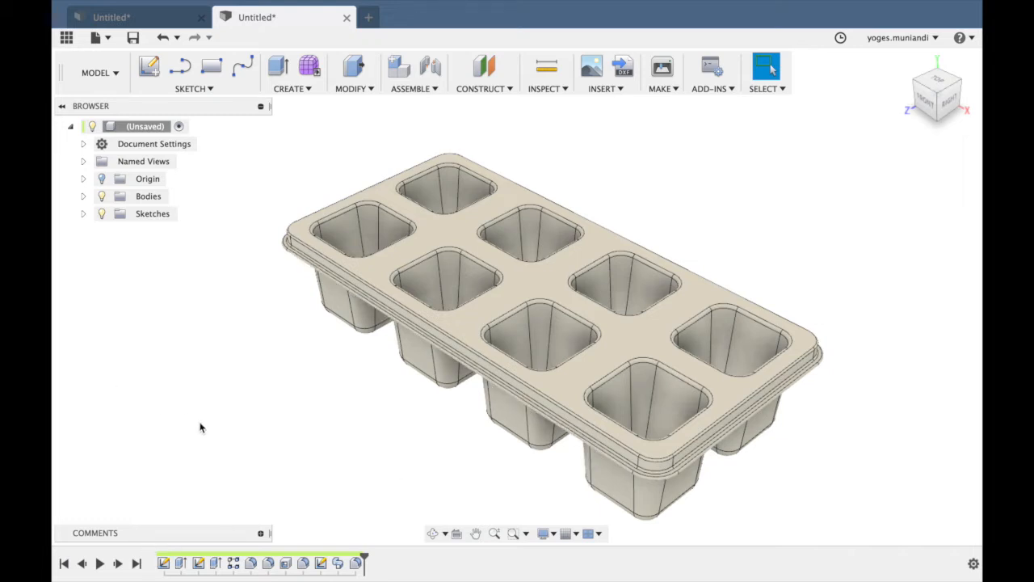
Apply the Paint - Metallic (Green) appearance to the tray body.
key(a)
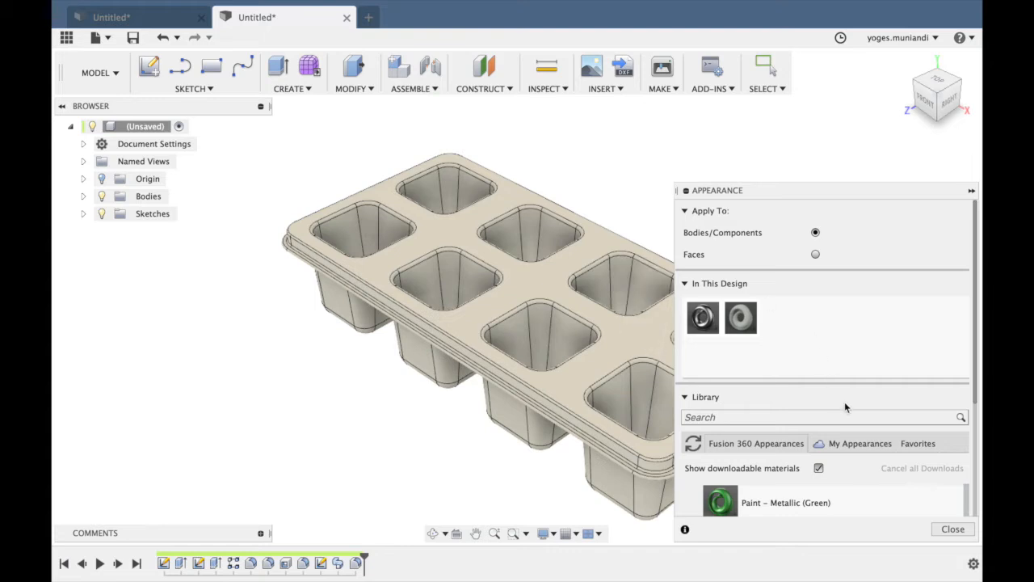
scroll(845, 406, down, 5)
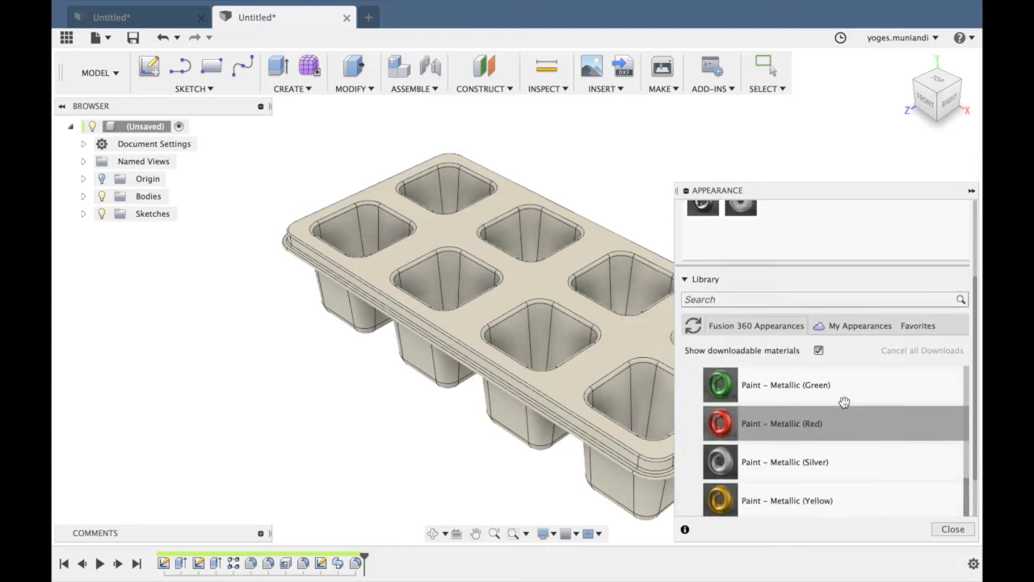
scroll(845, 403, up, 1)
drag(727, 392, 607, 366)
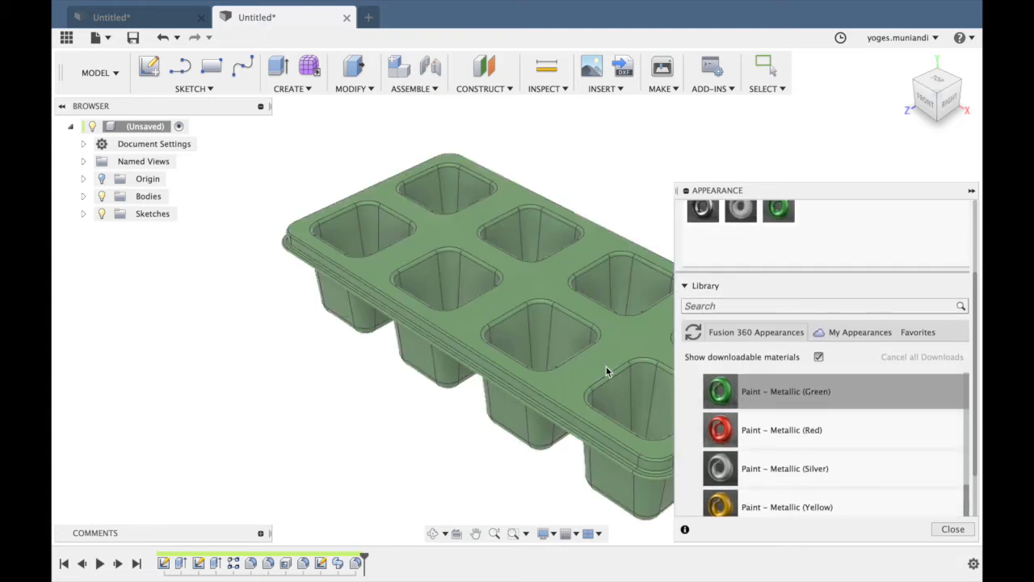
click(953, 529)
scroll(744, 349, down, 2)
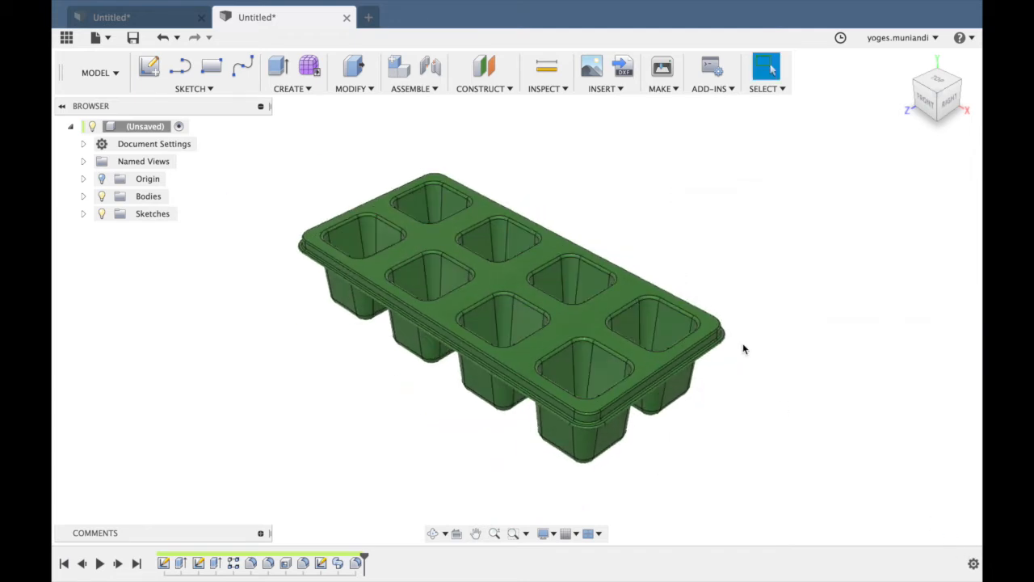
scroll(745, 349, up, 2)
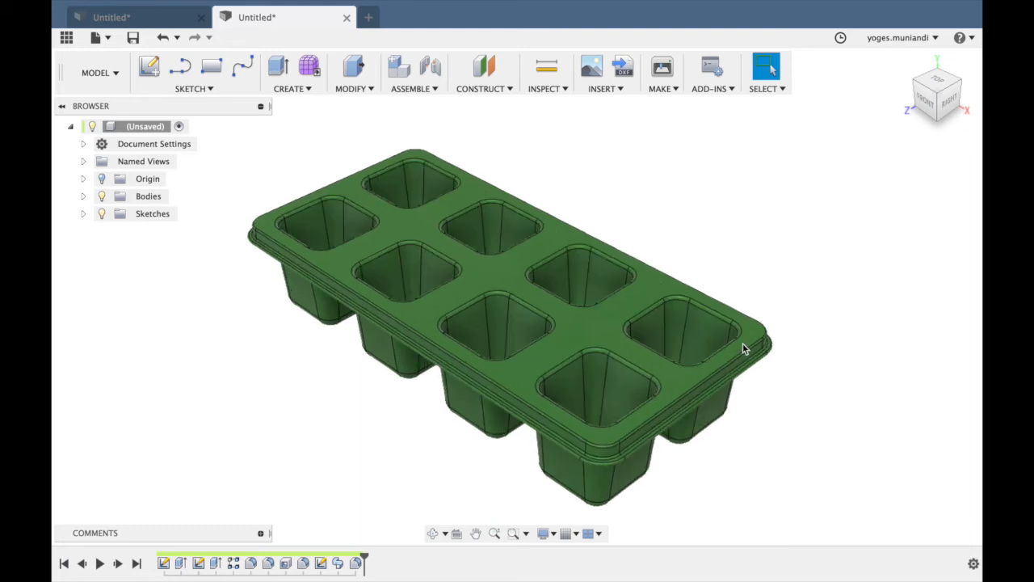